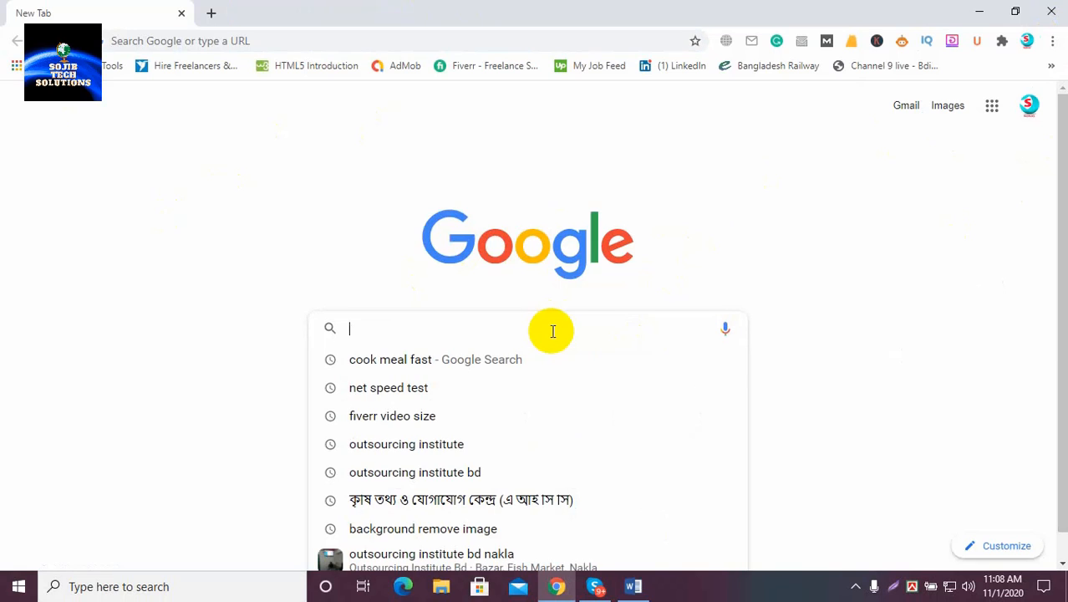
# Search Google for 'web store' and open the Chrome Web Store result
pyautogui.write('web s')
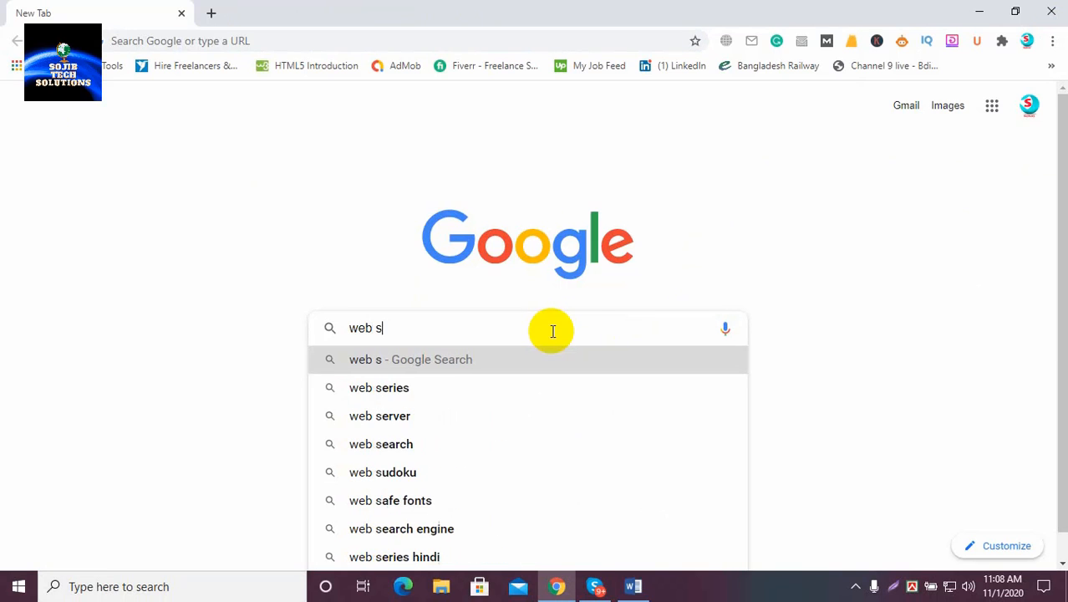
pyautogui.write('top')
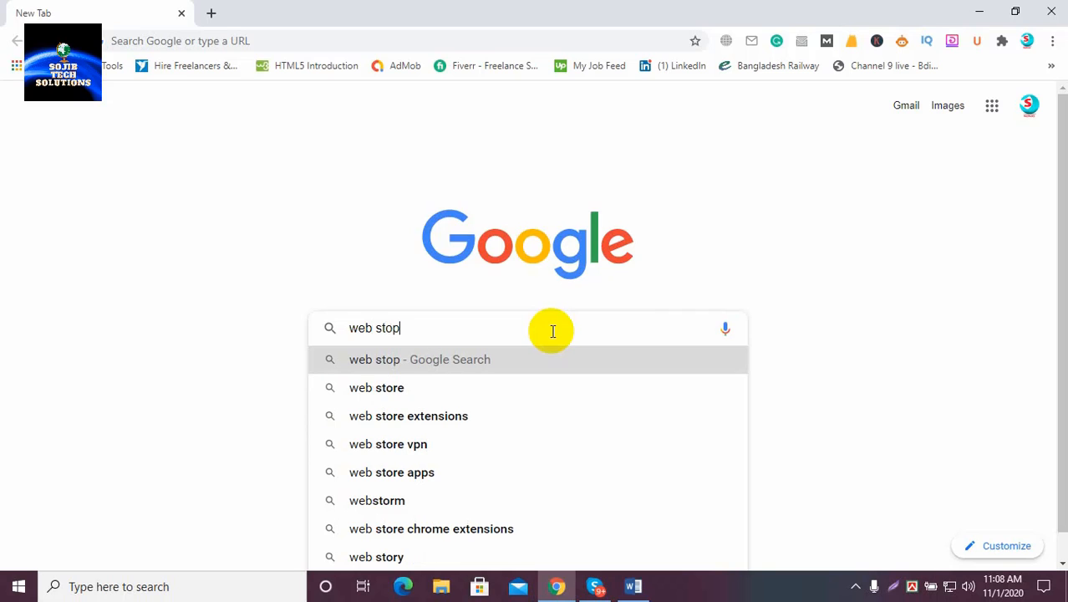
pyautogui.press('BackSpace')
pyautogui.write('re')
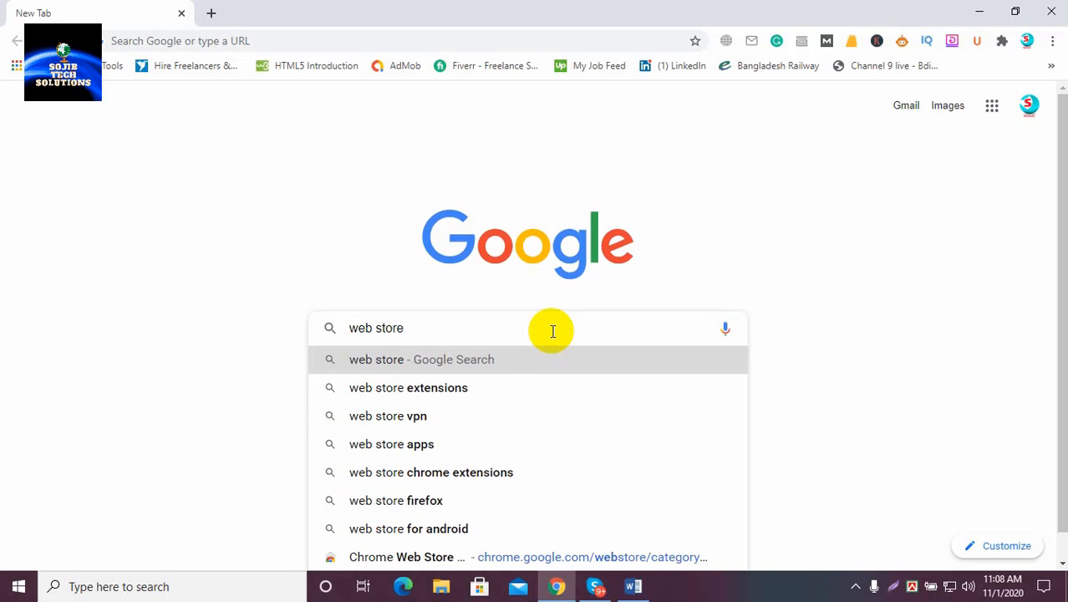
pyautogui.press('Return')
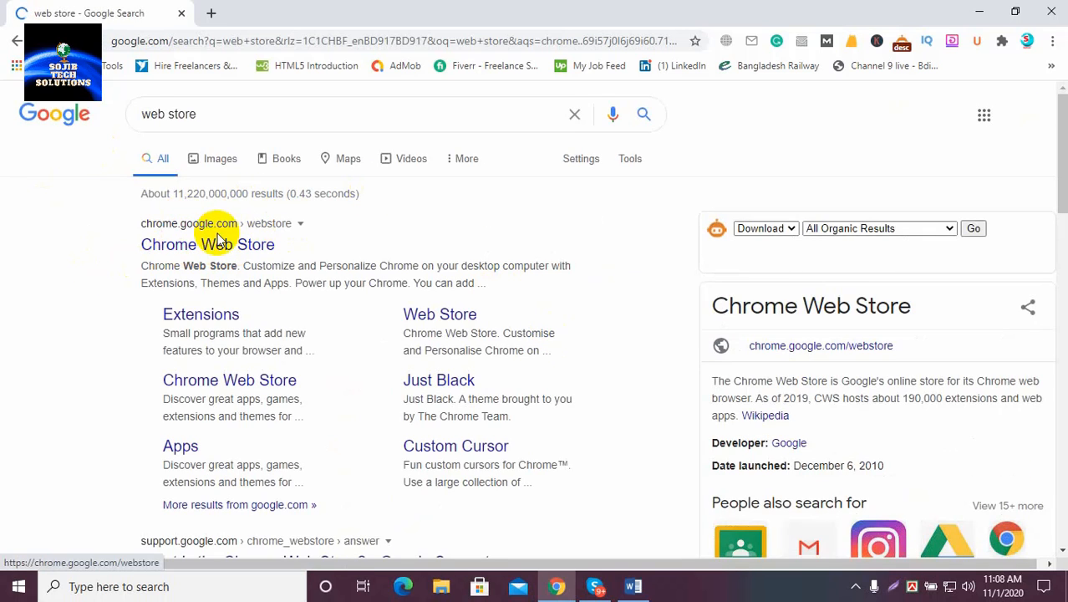
pyautogui.click(180, 250)
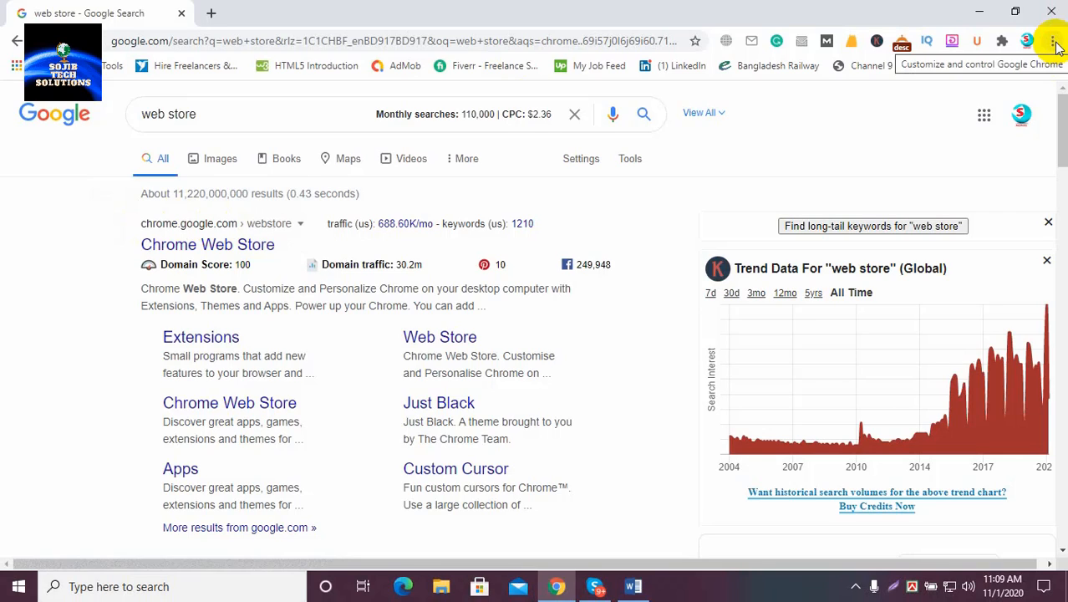
# Go from Chrome's Extensions page (More tools) to the Chrome Web Store in a new tab
pyautogui.click(1054, 43)
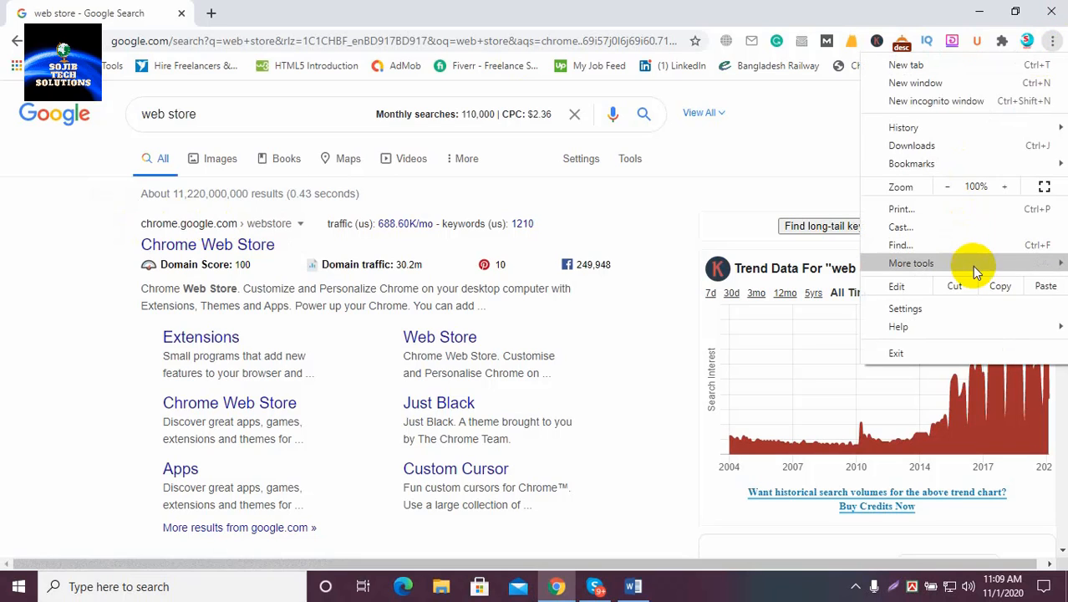
pyautogui.moveTo(974, 267)
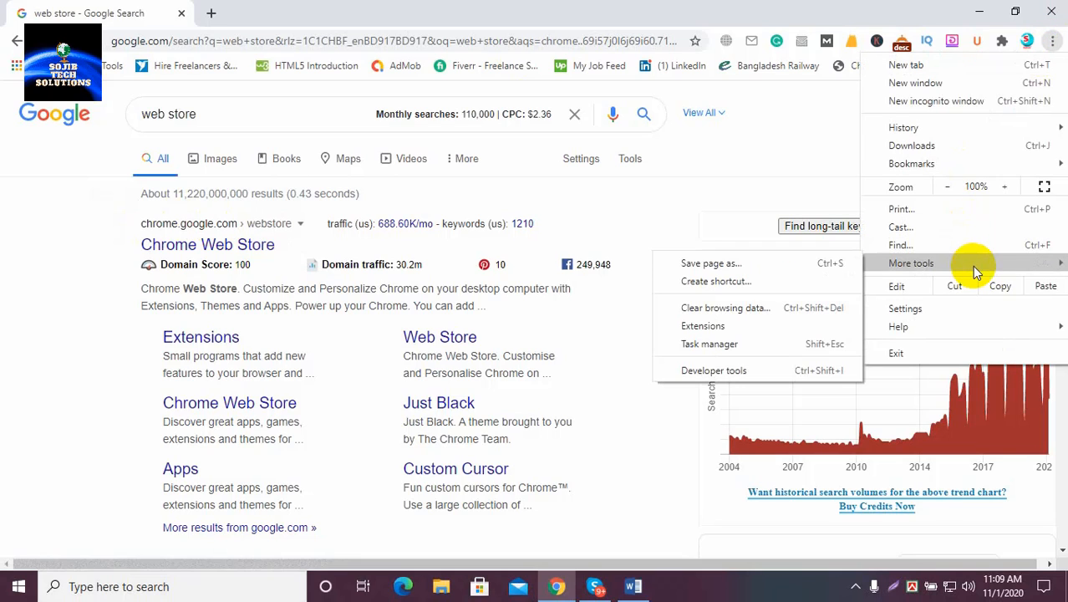
pyautogui.click(690, 327)
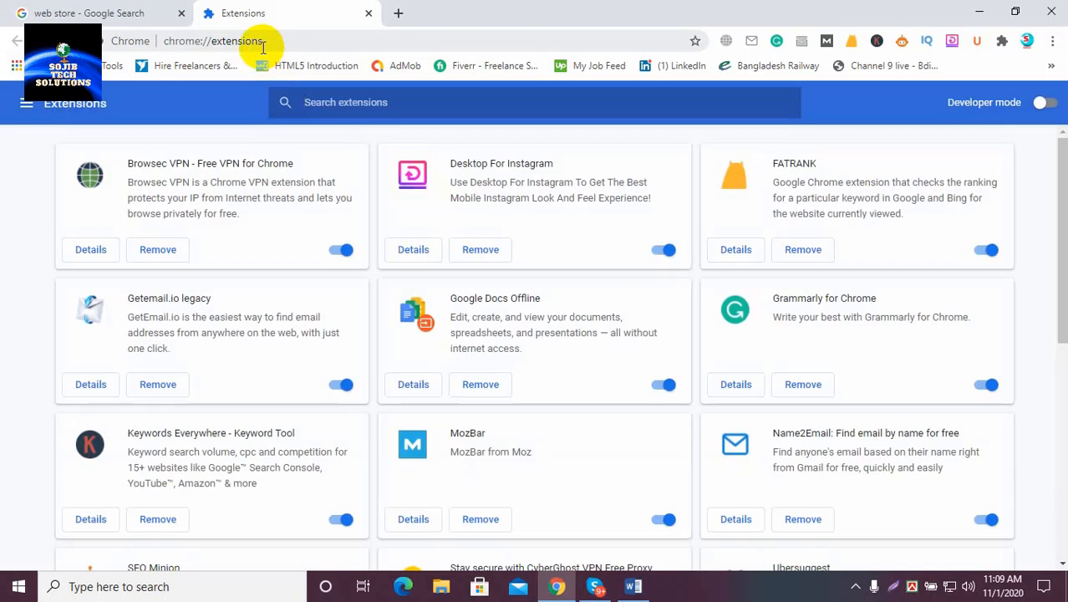
pyautogui.click(25, 109)
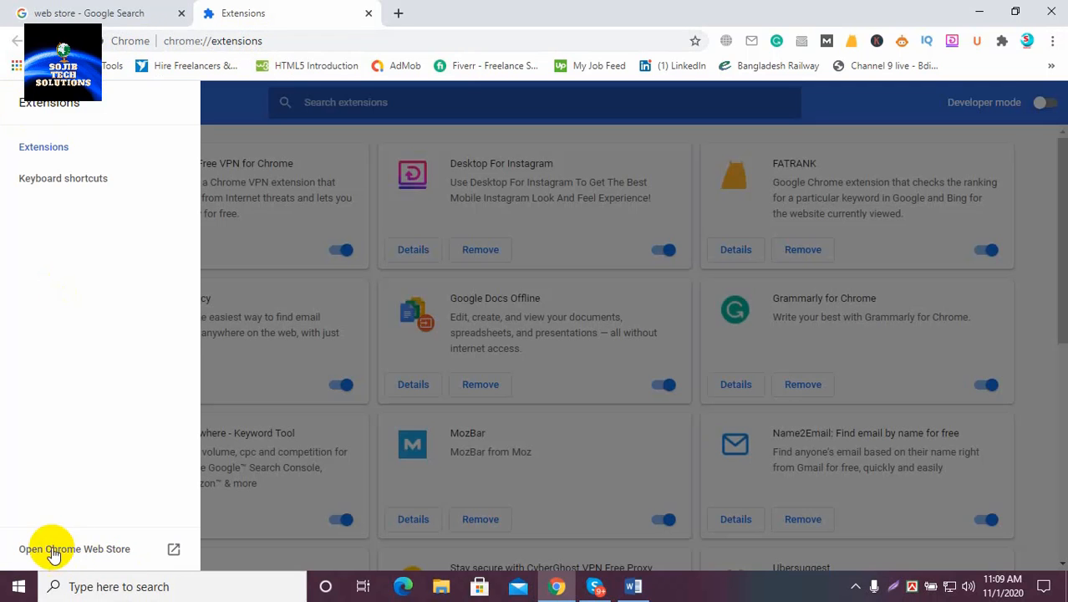
pyautogui.click(103, 553)
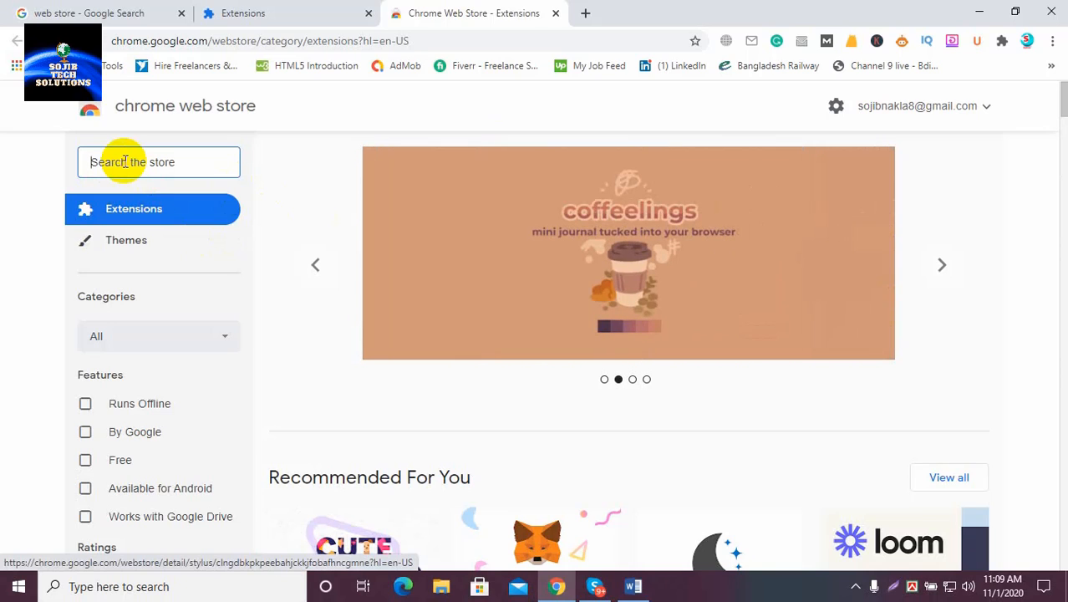
# Search the store for 'Email Extractor', browse the results, and return to the Google results tab
pyautogui.write('mail Ex')
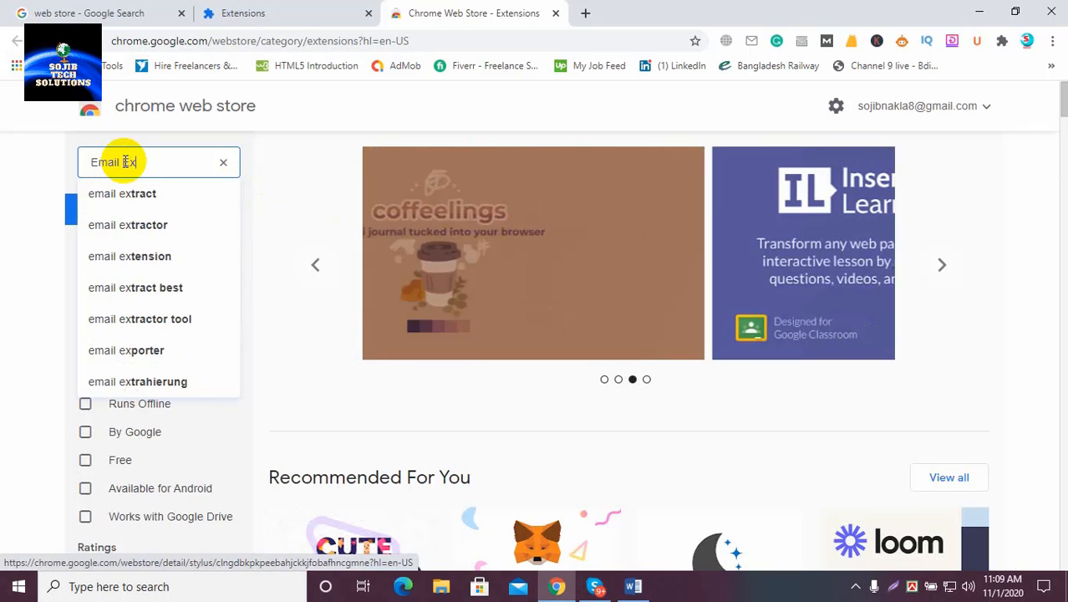
pyautogui.write('tracto')
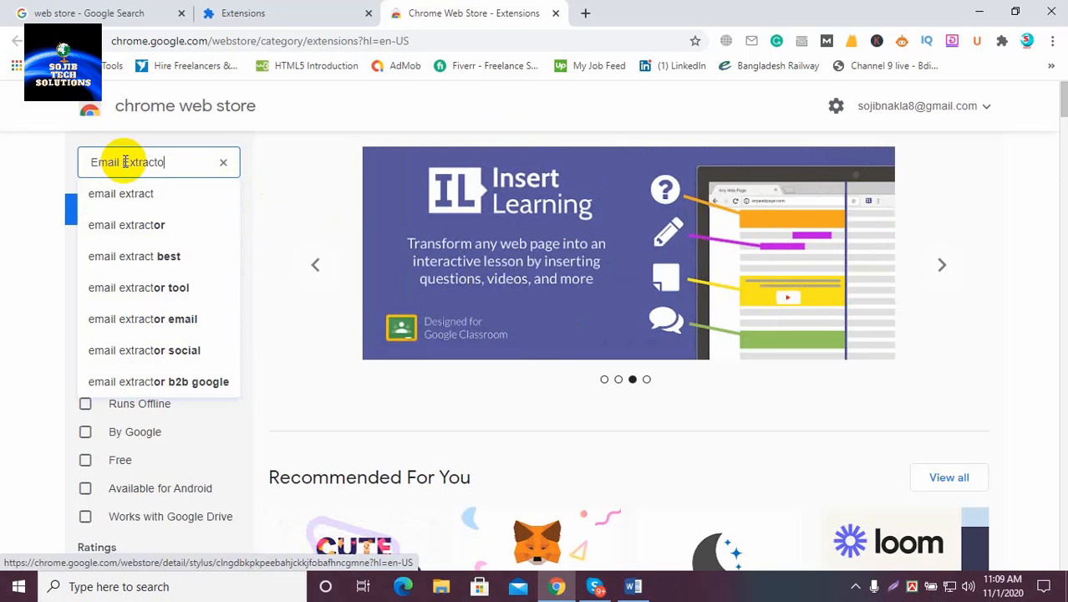
pyautogui.write('rr')
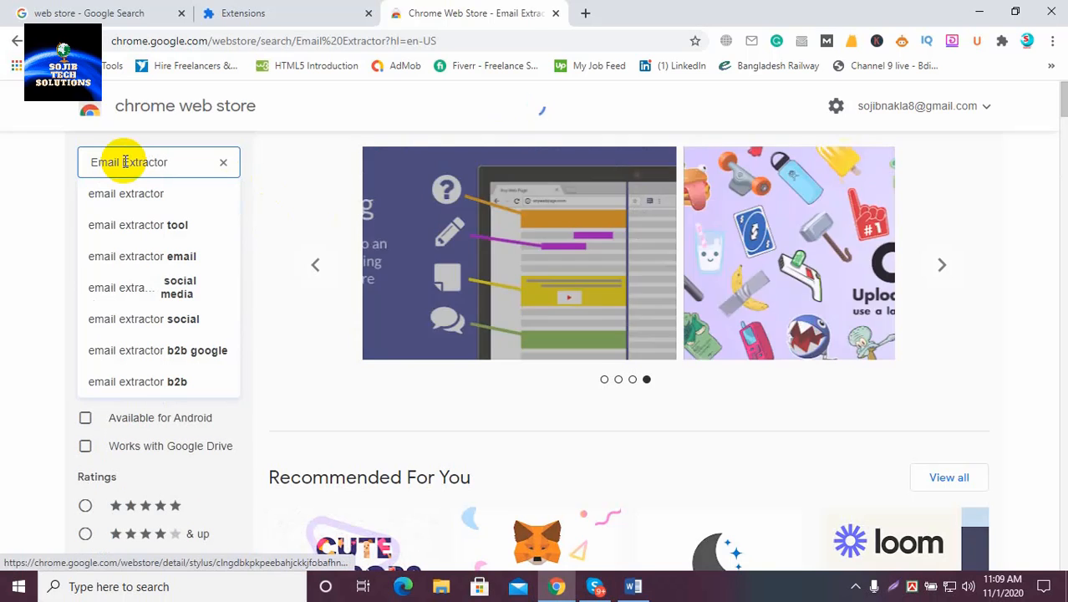
pyautogui.scroll(-2, 668, 326)
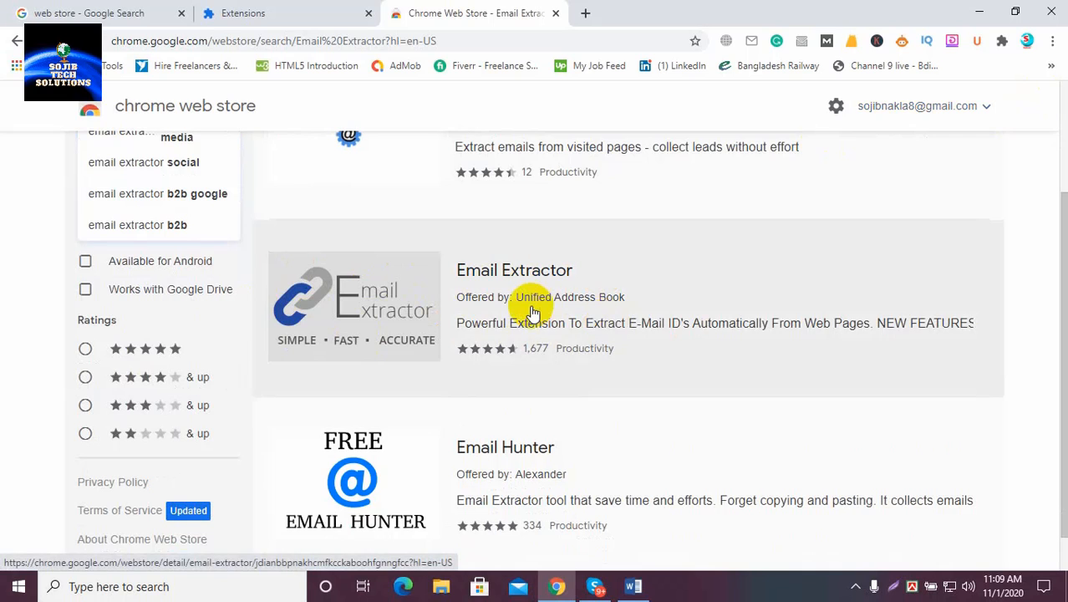
pyautogui.scroll(-1, 528, 305)
pyautogui.scroll(3, 529, 305)
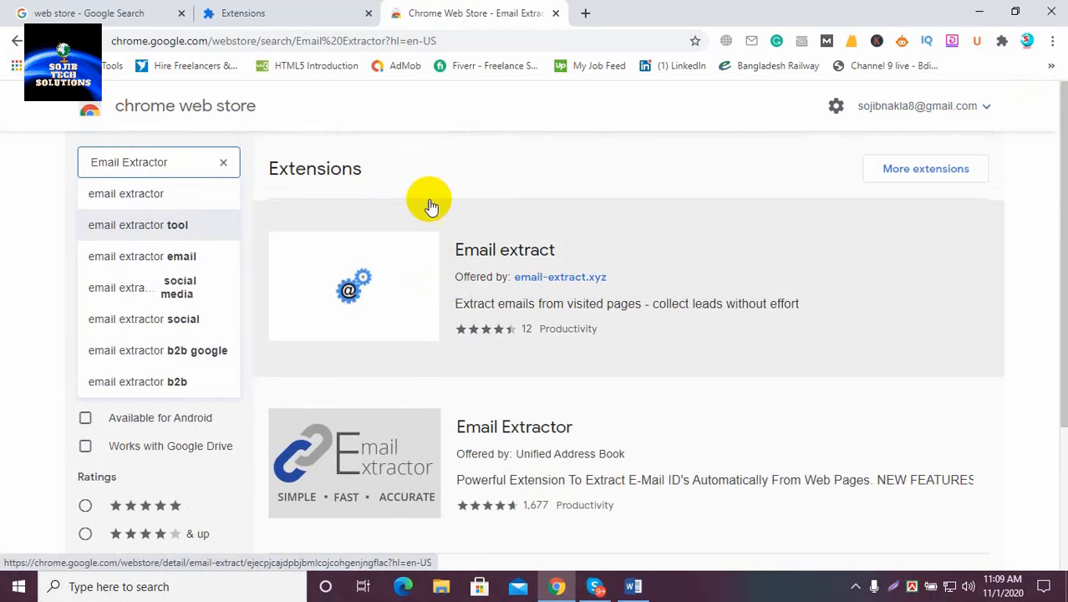
pyautogui.click(37, 13)
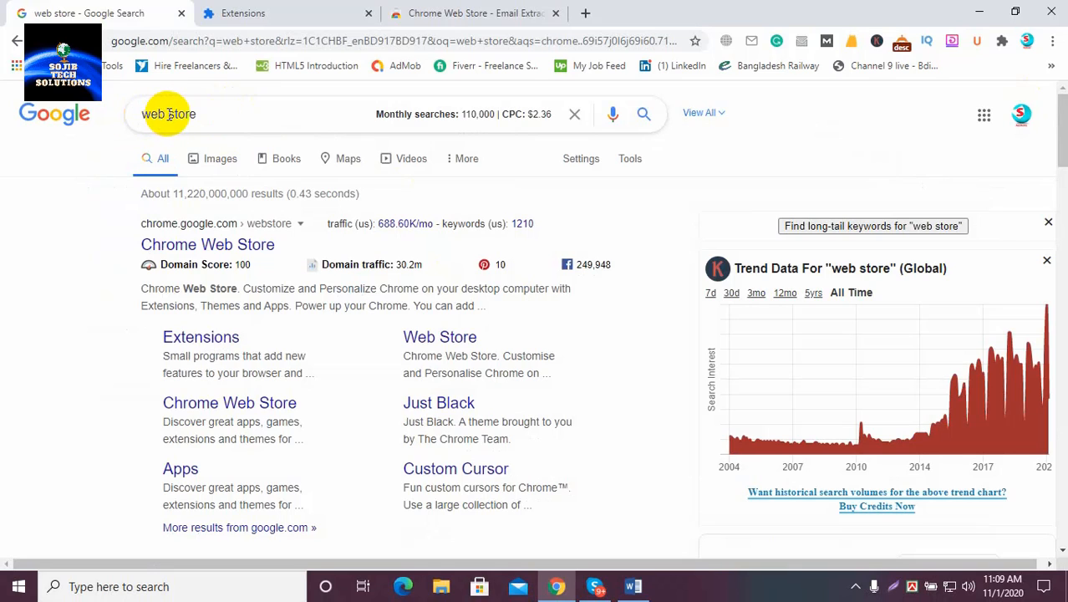
# Open the Web Store from the Google results, close the older store tab, and search 'Email Extractor'
pyautogui.click(185, 246)
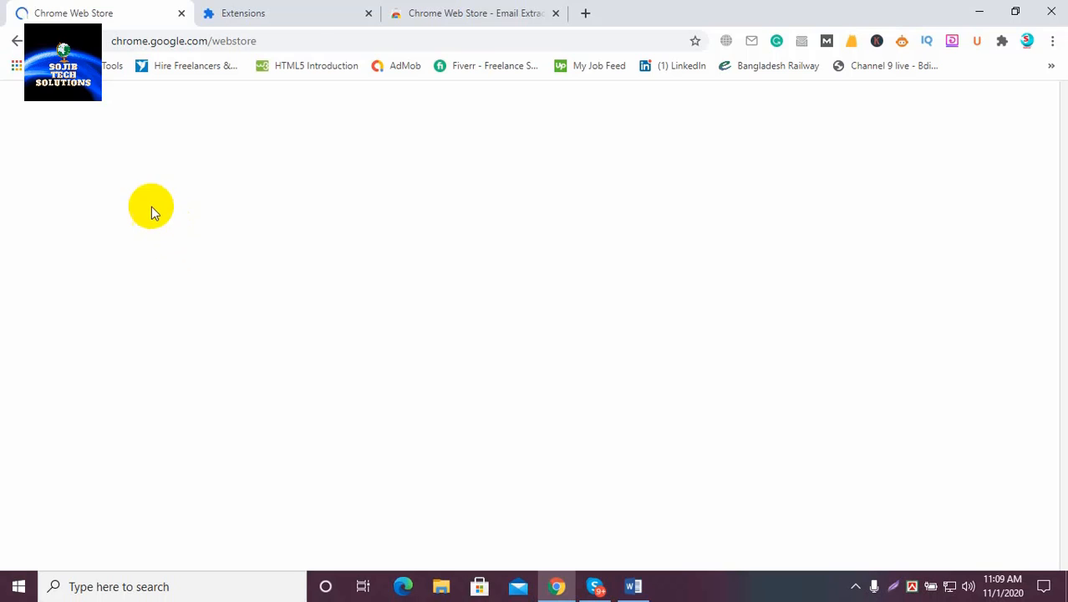
pyautogui.click(555, 14)
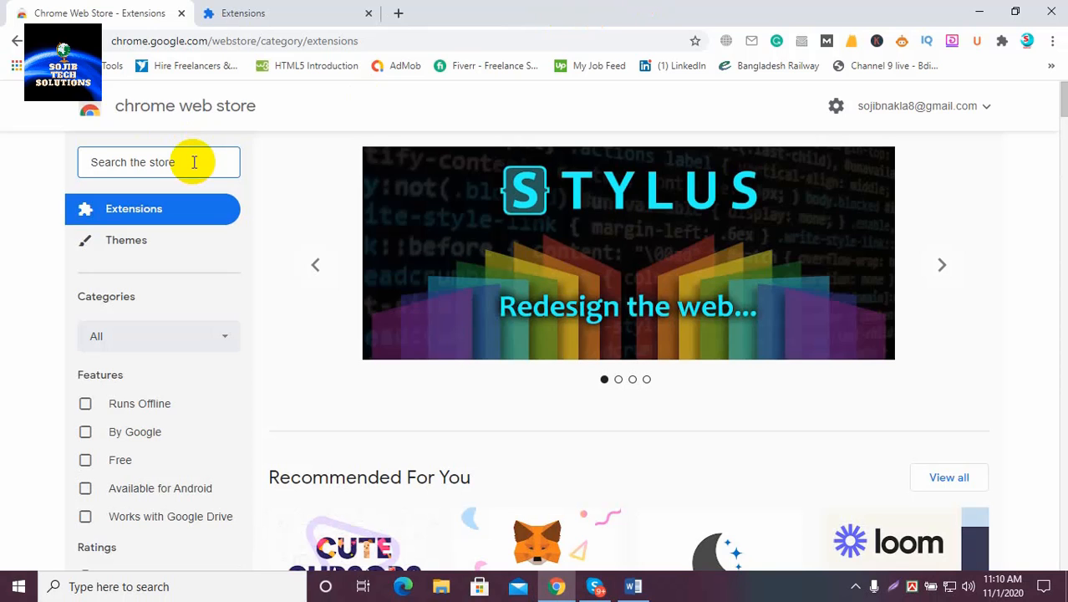
pyautogui.write('Email ')
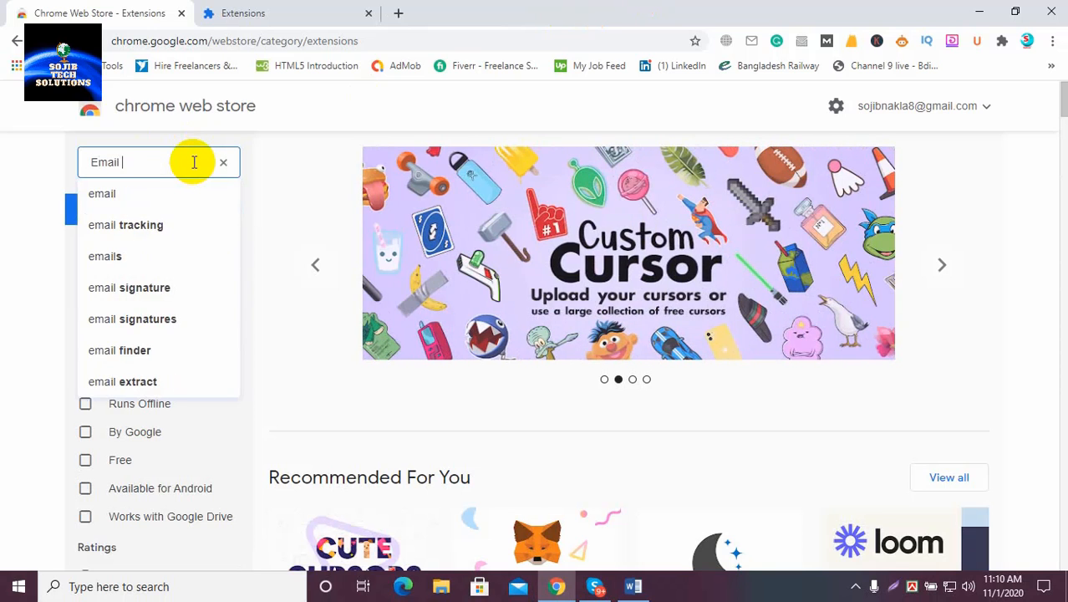
pyautogui.write('Ex')
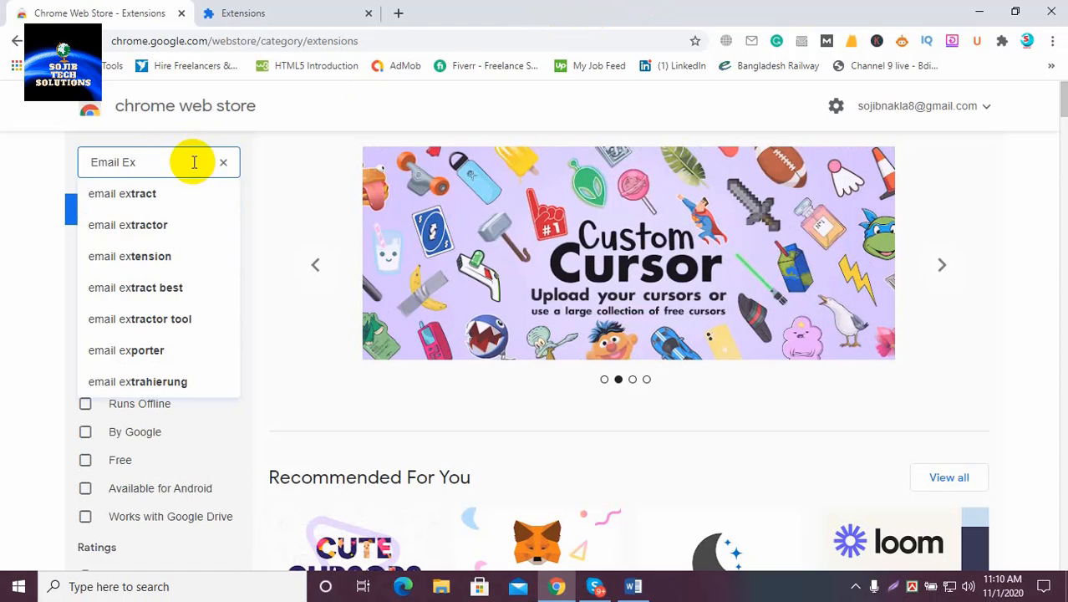
pyautogui.write('trac')
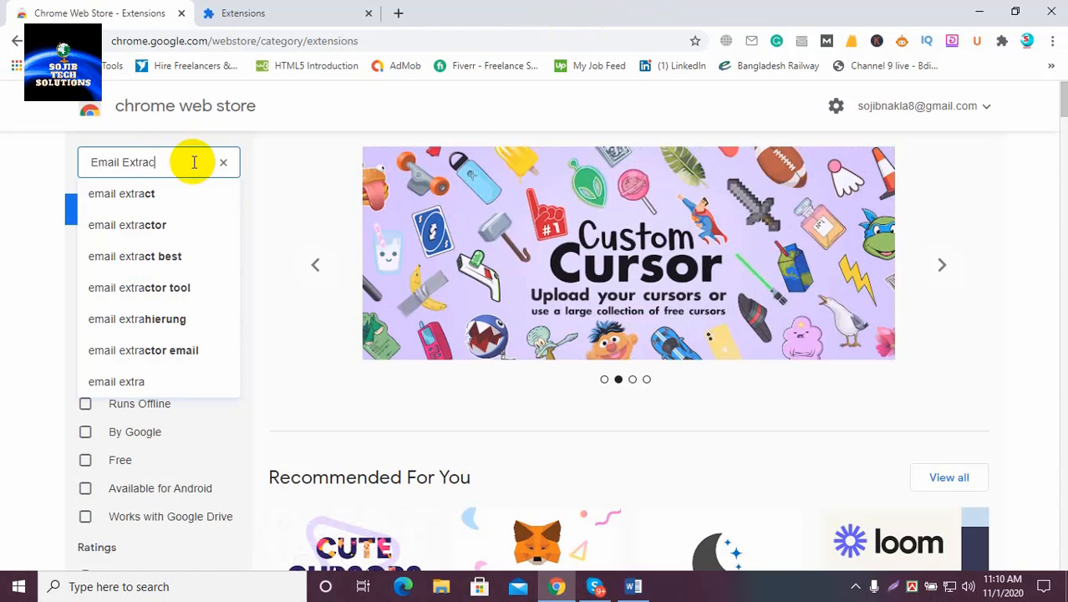
pyautogui.write('tor')
pyautogui.press('Return')
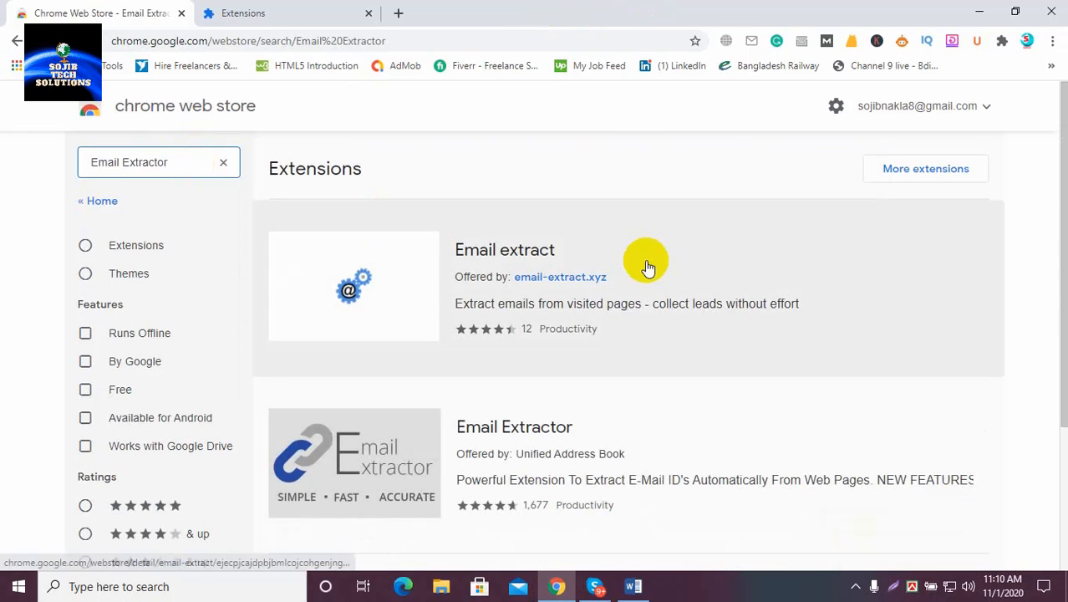
pyautogui.scroll(-3, 647, 268)
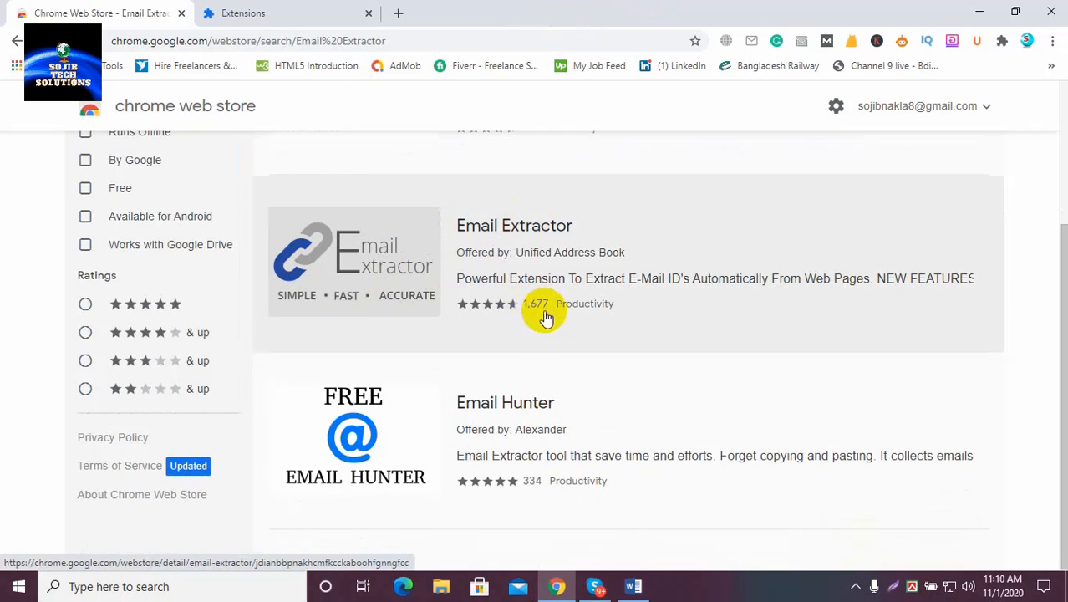
pyautogui.click(370, 262)
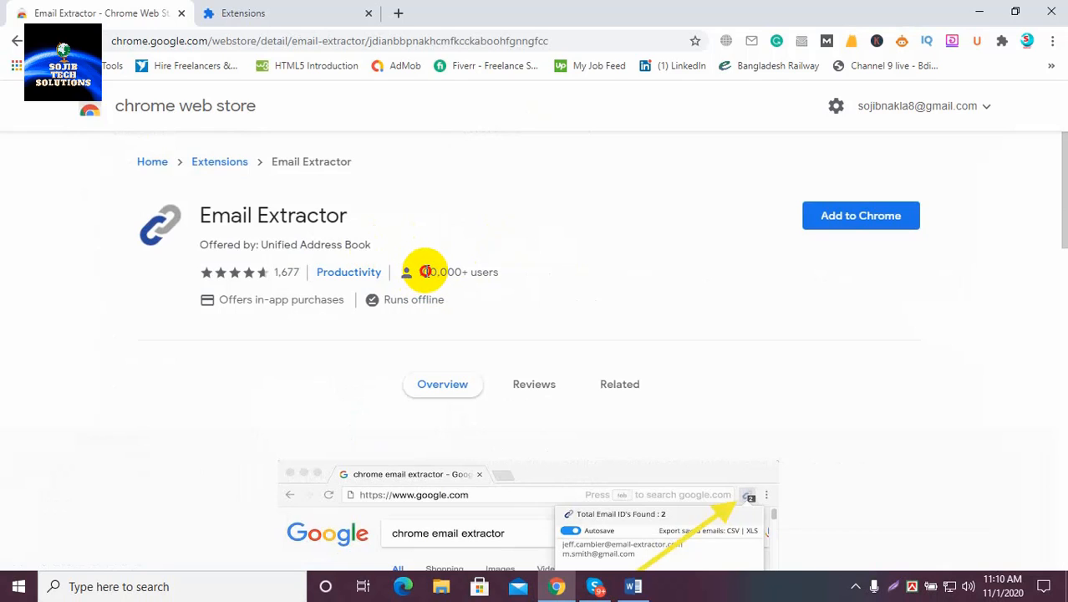
pyautogui.moveTo(426, 272); pyautogui.dragTo(462, 271)
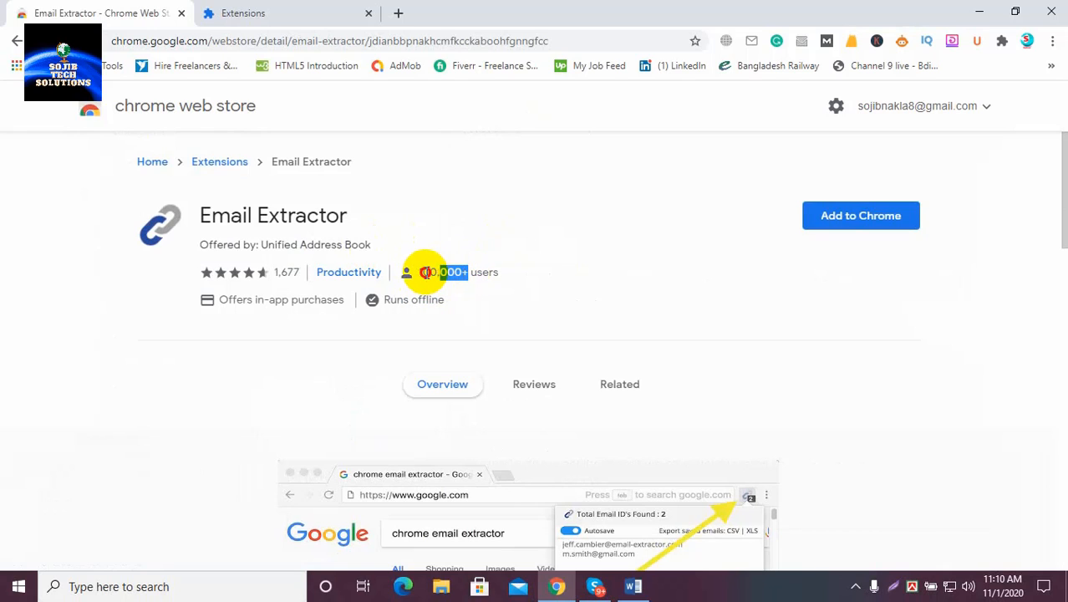
pyautogui.scroll(-3, 535, 280)
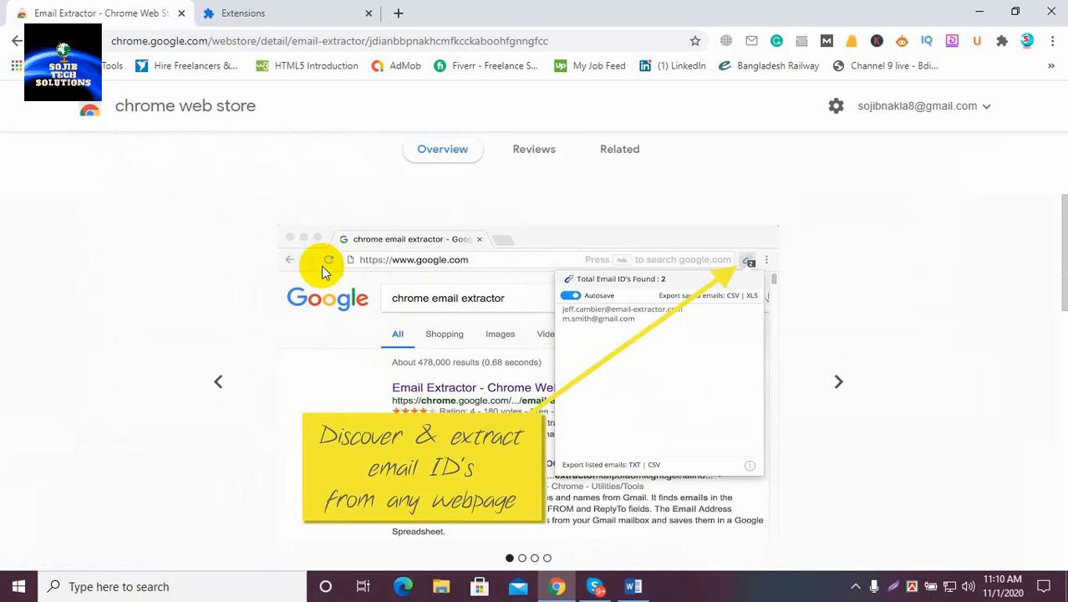
pyautogui.scroll(-1, 455, 334)
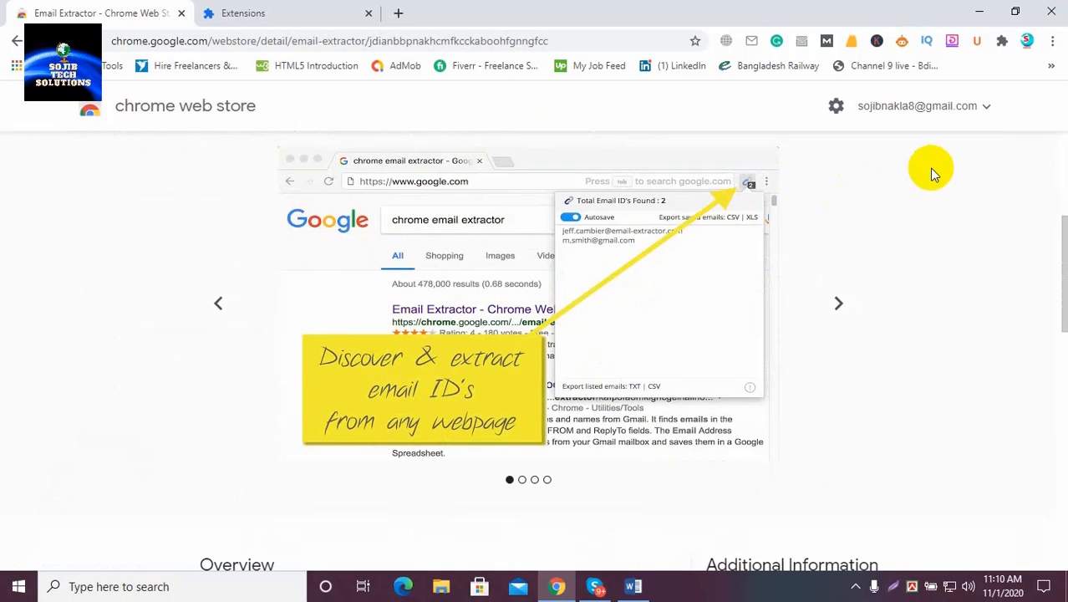
pyautogui.scroll(2, 928, 167)
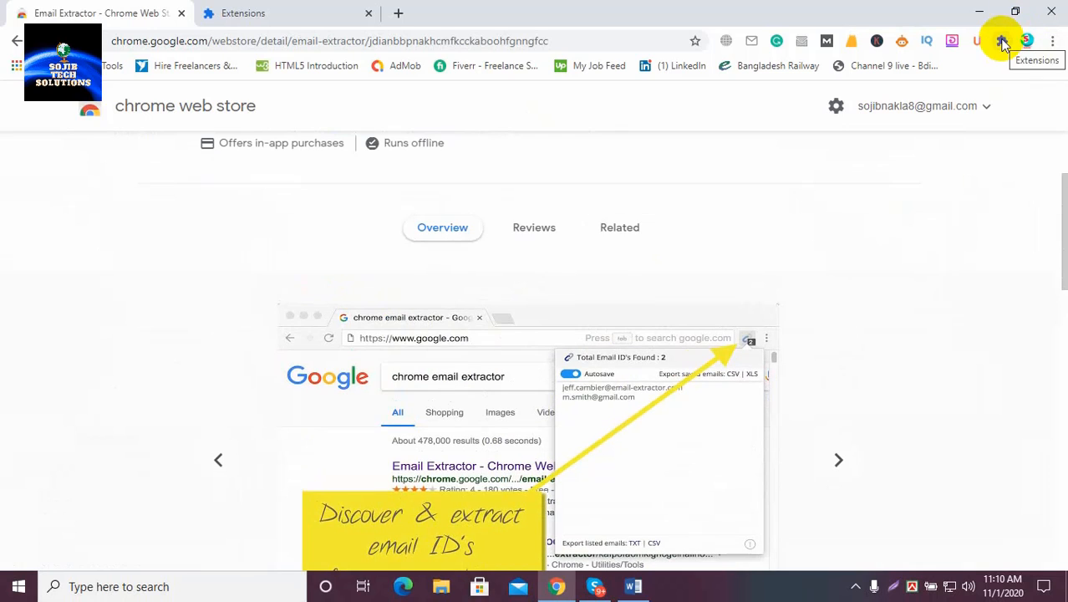
pyautogui.click(1002, 42)
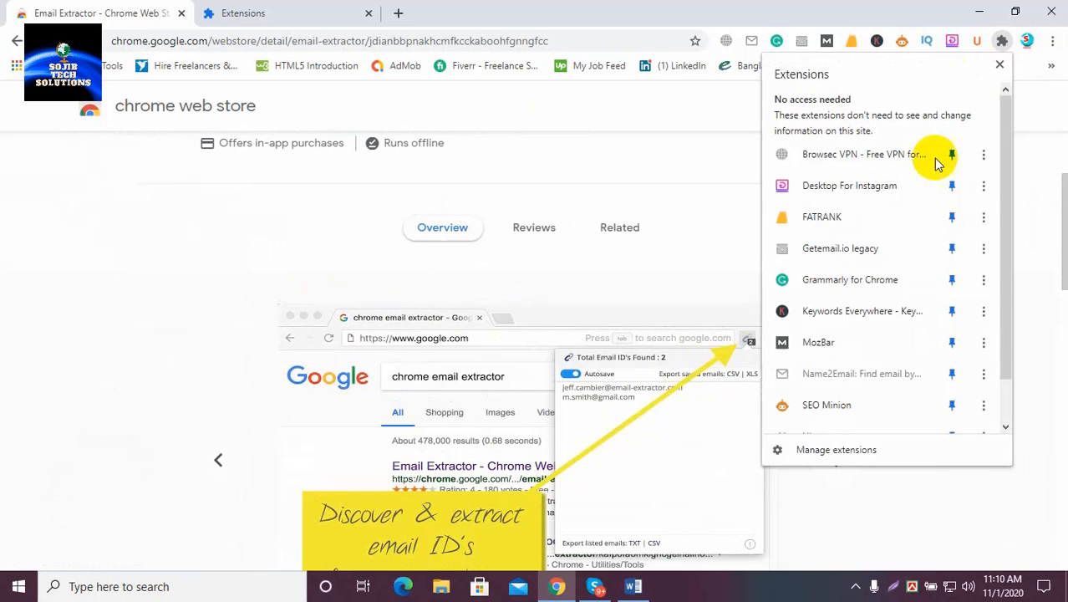
pyautogui.click(1000, 42)
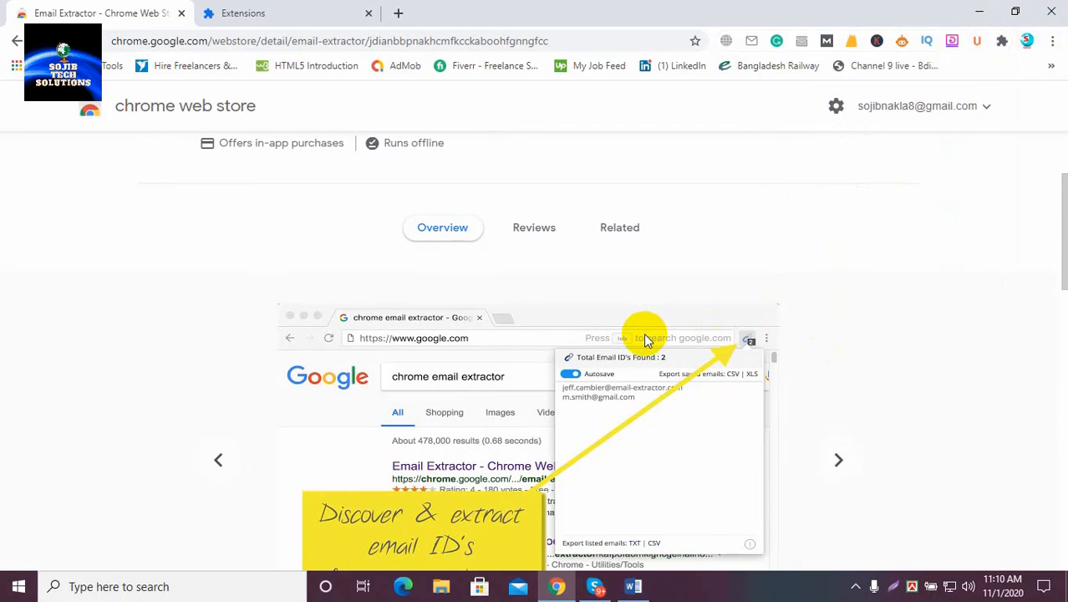
pyautogui.scroll(-2, 643, 332)
pyautogui.scroll(-3, 479, 413)
pyautogui.scroll(7, 477, 410)
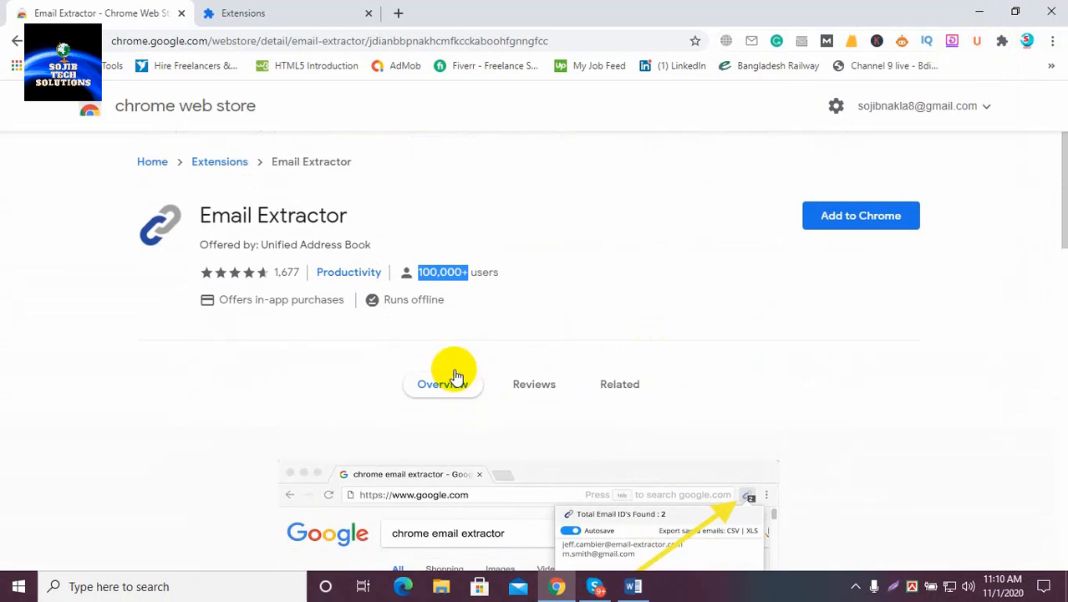
# Add the Email Extractor extension to Chrome and confirm with Add extension
pyautogui.click(869, 219)
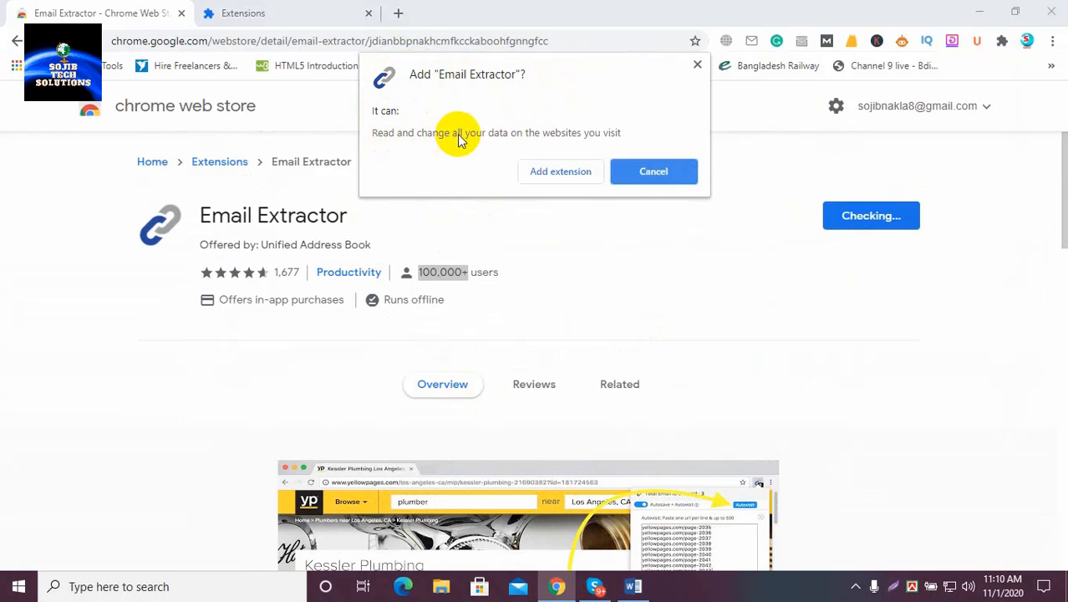
pyautogui.click(557, 171)
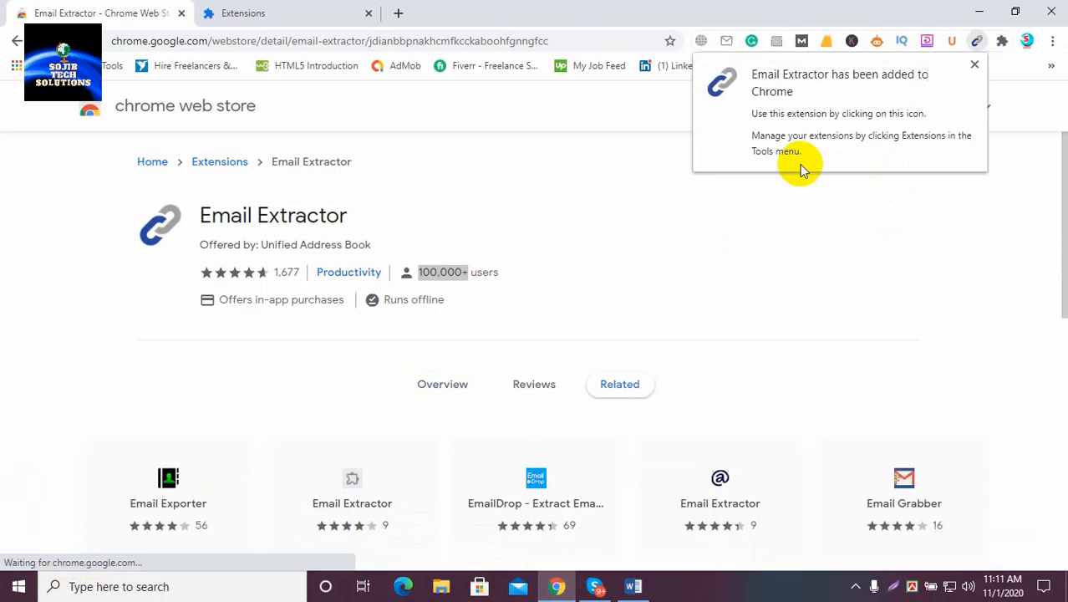
# Scroll through the Email Extractor FAQ's AutoSave and Automation sections, then back to the top
pyautogui.scroll(-6, 513, 342)
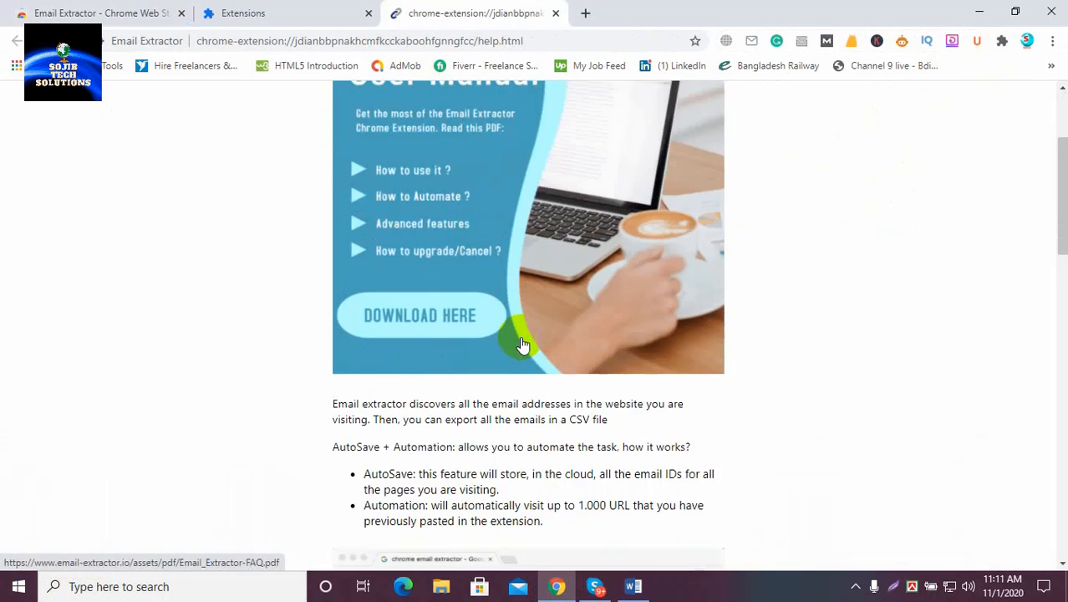
pyautogui.scroll(-10, 501, 334)
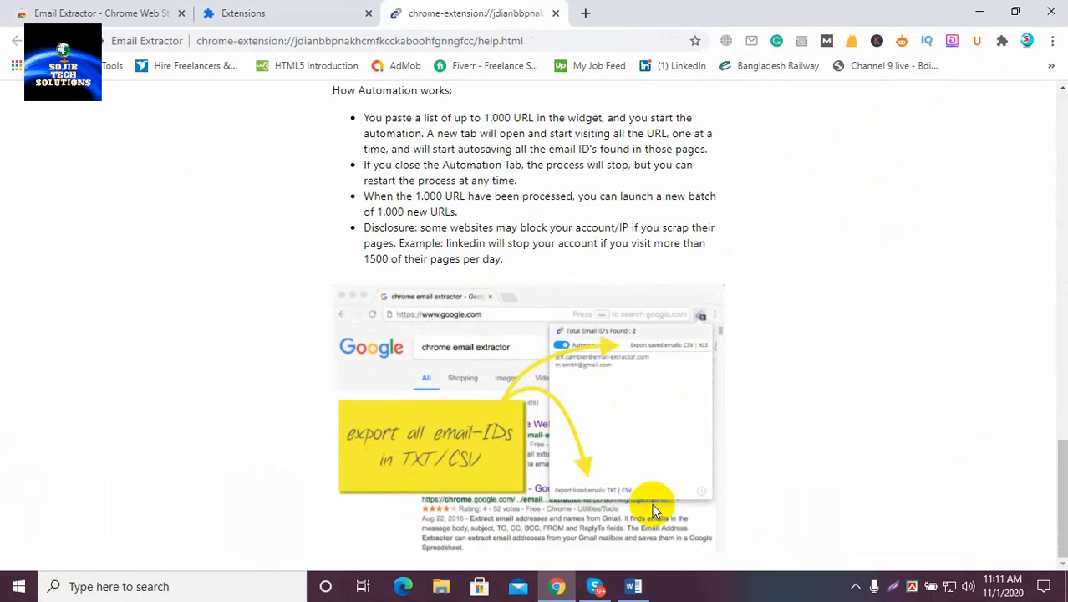
pyautogui.scroll(15, 751, 417)
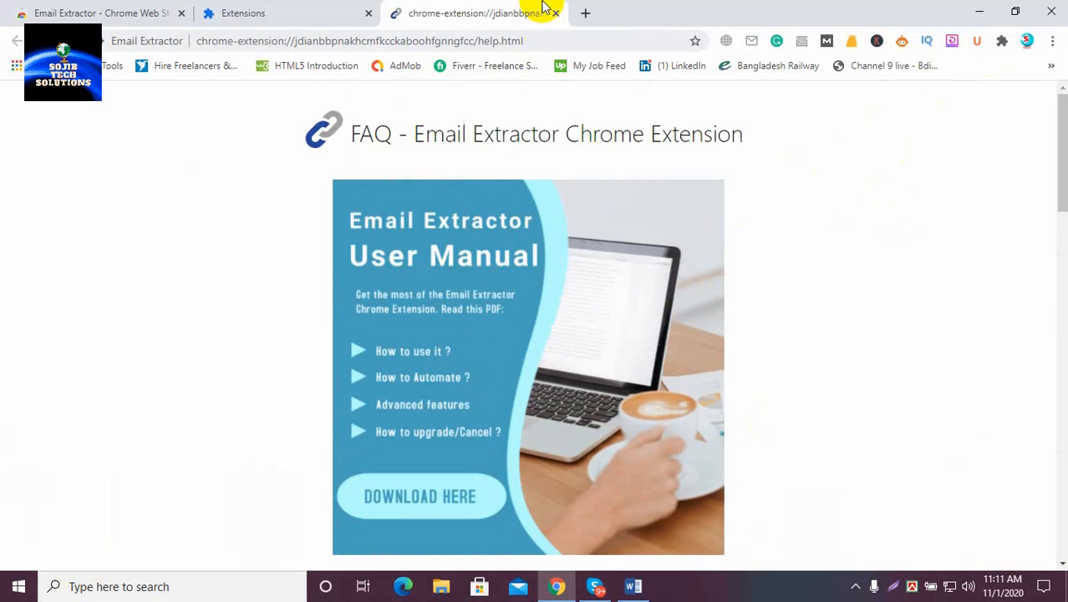
# Close the help and Extensions tabs, open a new tab, and close the Web Store tab
pyautogui.click(555, 13)
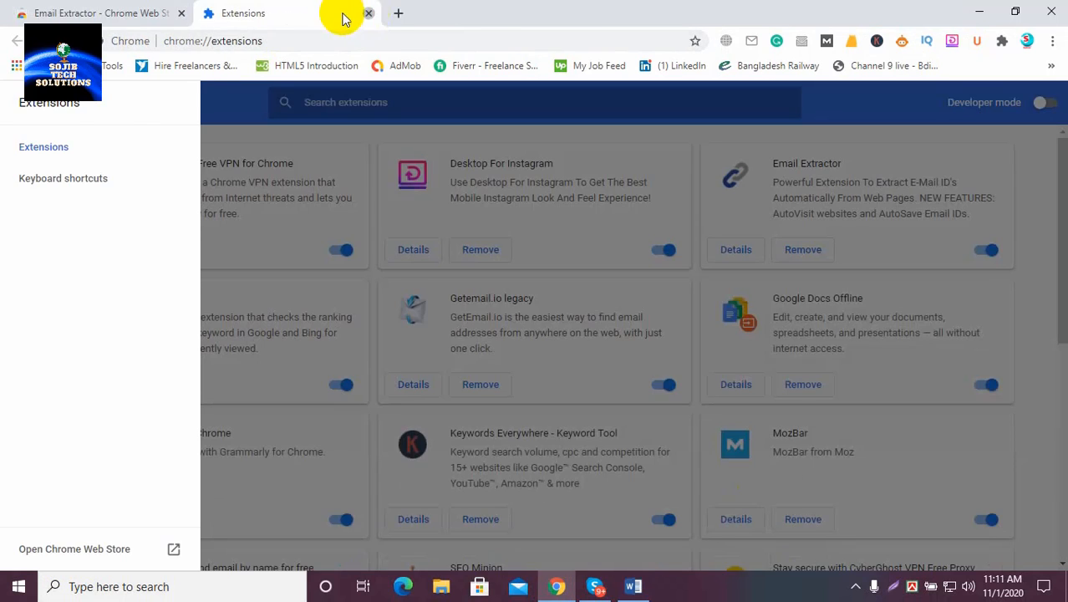
pyautogui.click(368, 13)
pyautogui.click(212, 13)
pyautogui.click(180, 13)
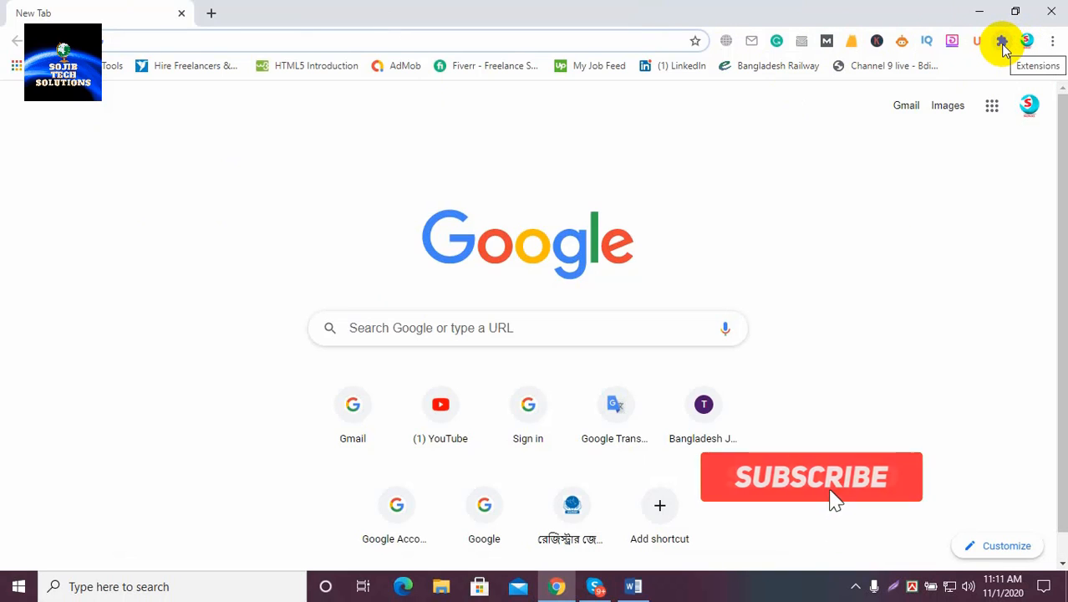
# Pin Email Extractor to the toolbar, keeping Browsec VPN pinned, and open its popup showing 0 emails
pyautogui.click(1002, 43)
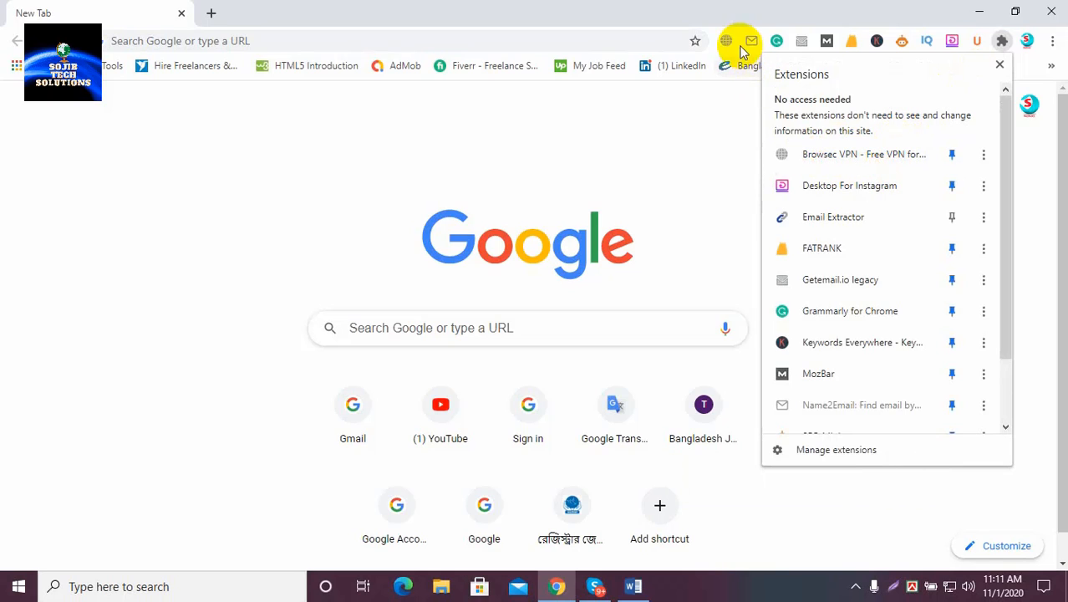
pyautogui.click(955, 158)
pyautogui.click(953, 157)
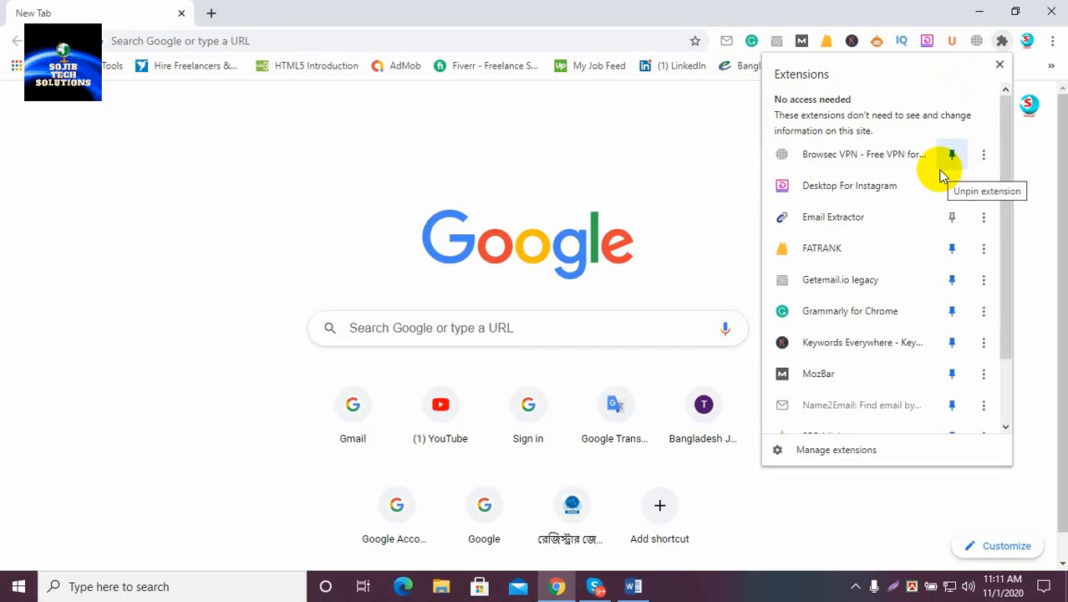
pyautogui.click(955, 221)
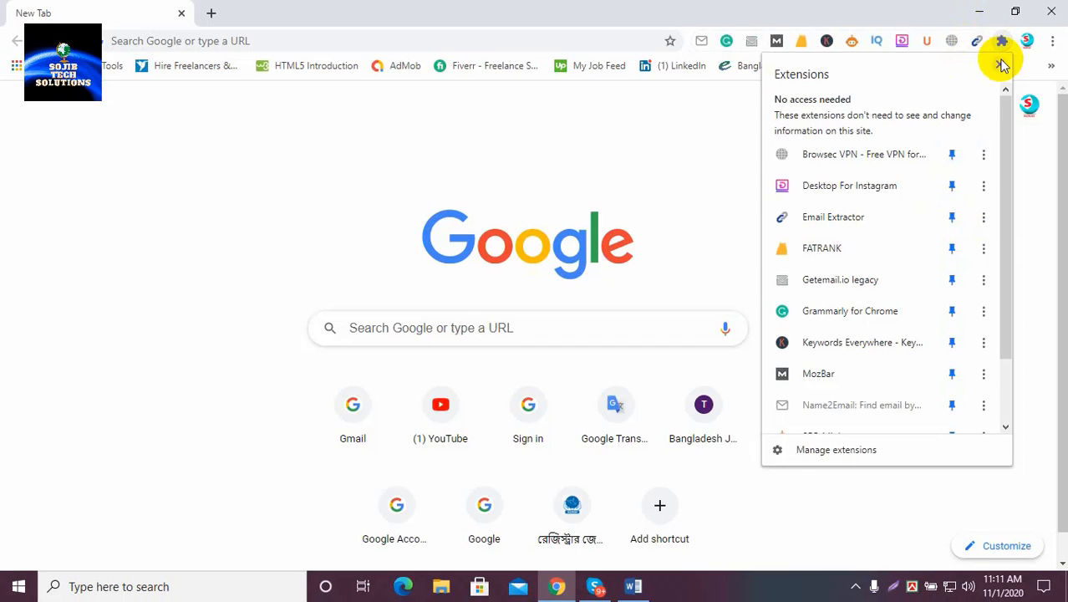
pyautogui.click(1000, 64)
pyautogui.click(979, 42)
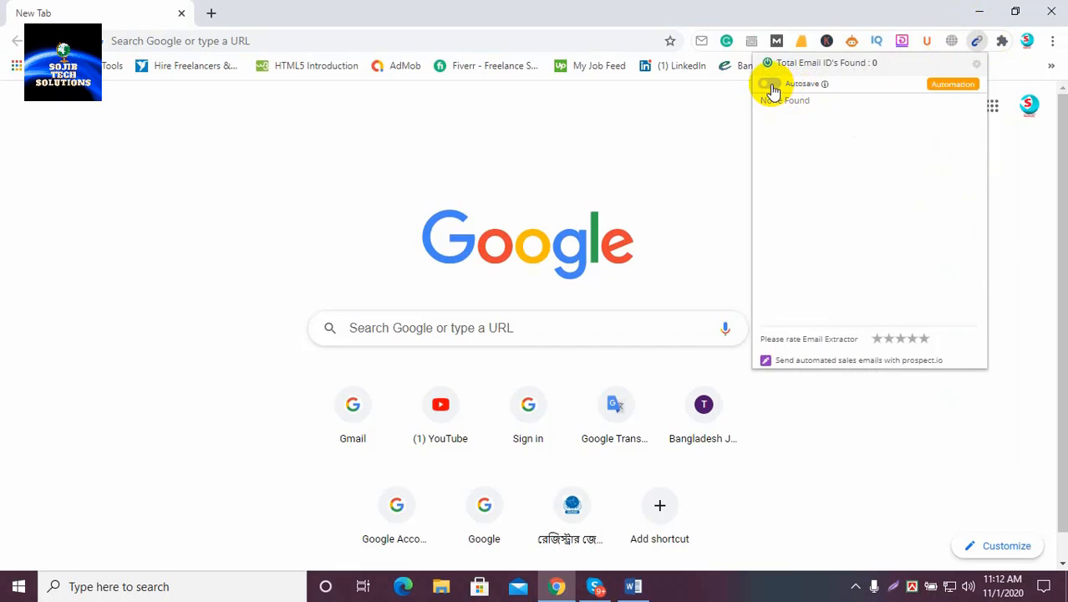
# Toggle Email Extractor's Autosave, close the upgrade page it opens, and click the Google search box
pyautogui.click(771, 84)
pyautogui.click(769, 87)
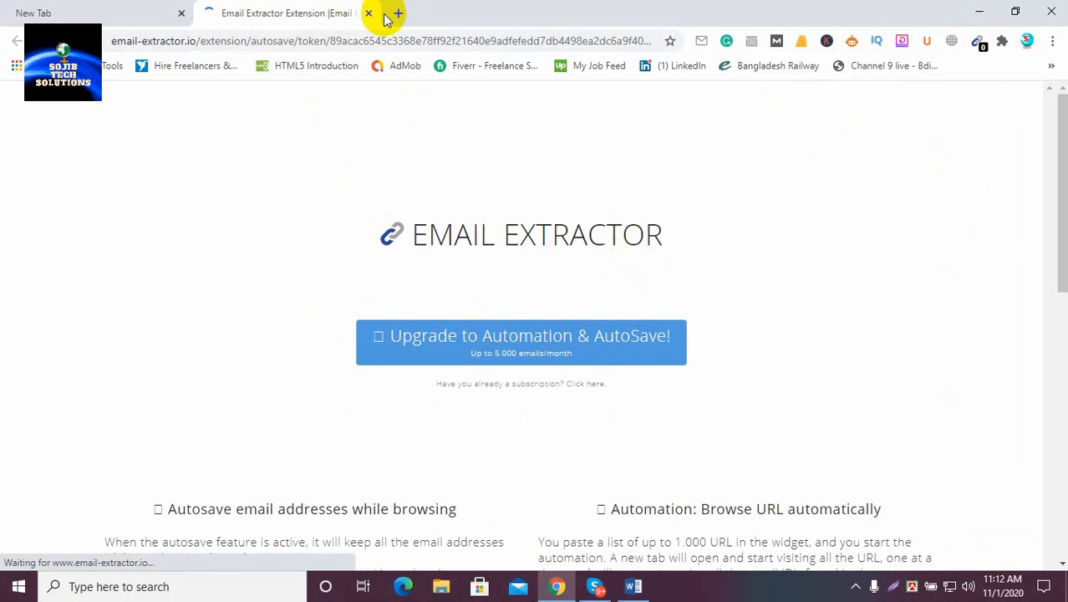
pyautogui.click(369, 13)
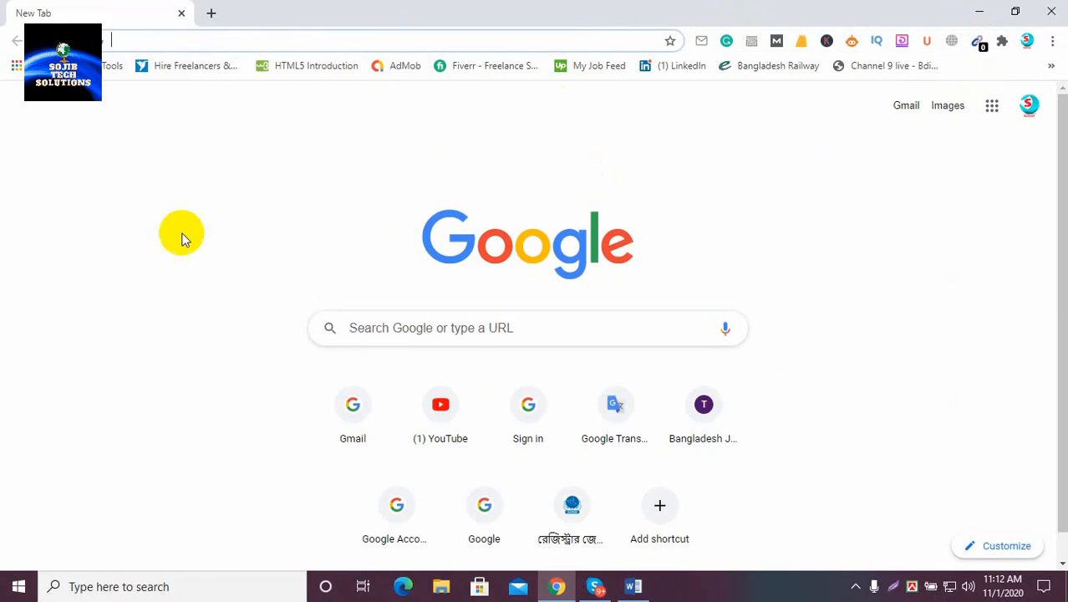
pyautogui.click(543, 326)
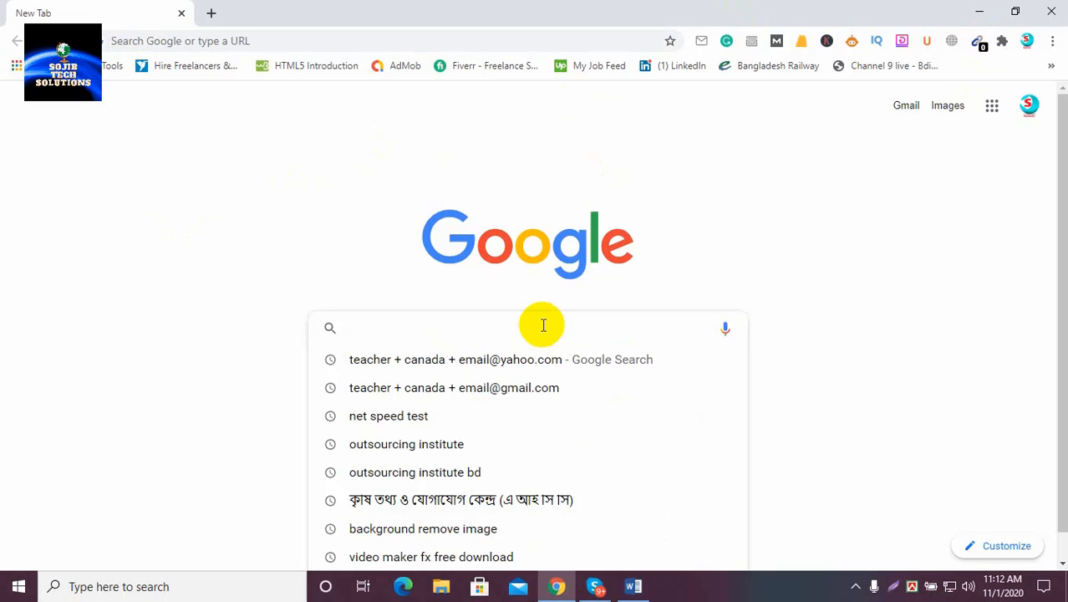
pyautogui.click(633, 586)
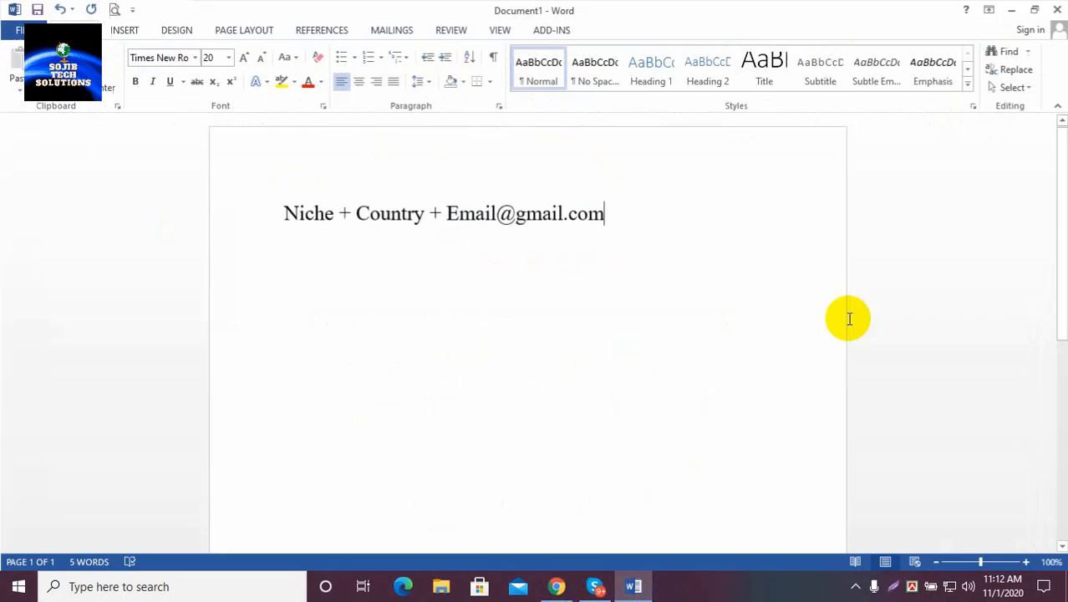
pyautogui.click(283, 213)
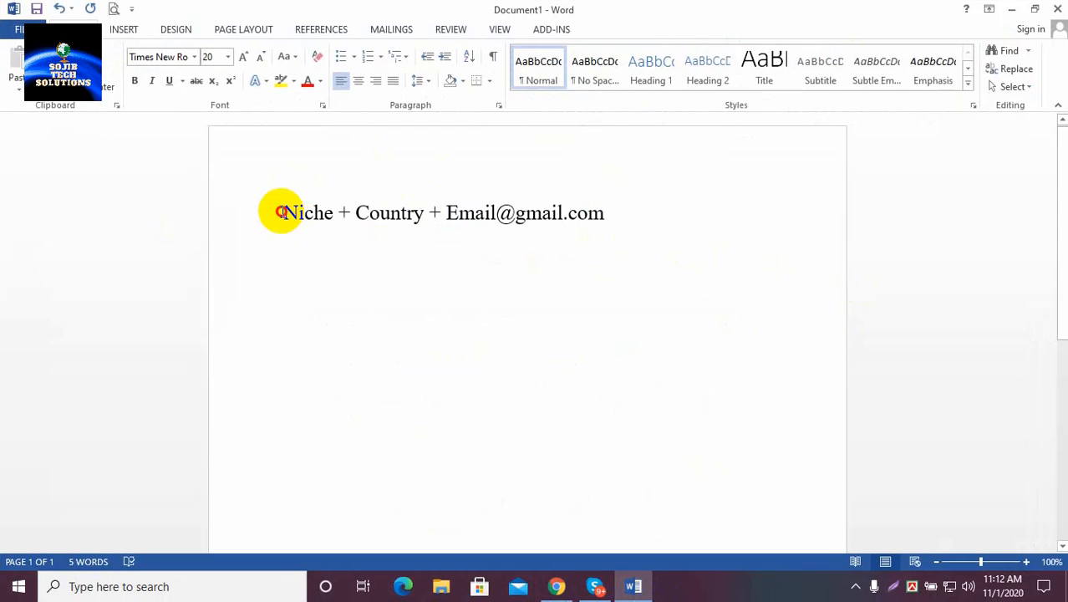
pyautogui.moveTo(282, 212); pyautogui.dragTo(326, 210)
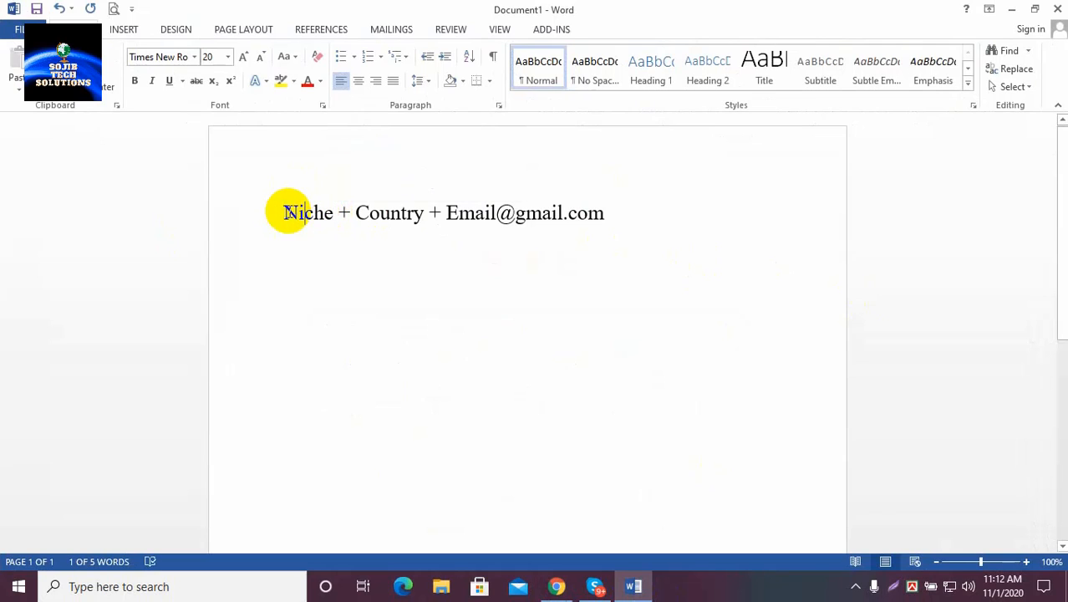
pyautogui.moveTo(285, 212); pyautogui.dragTo(331, 210)
pyautogui.click(315, 215)
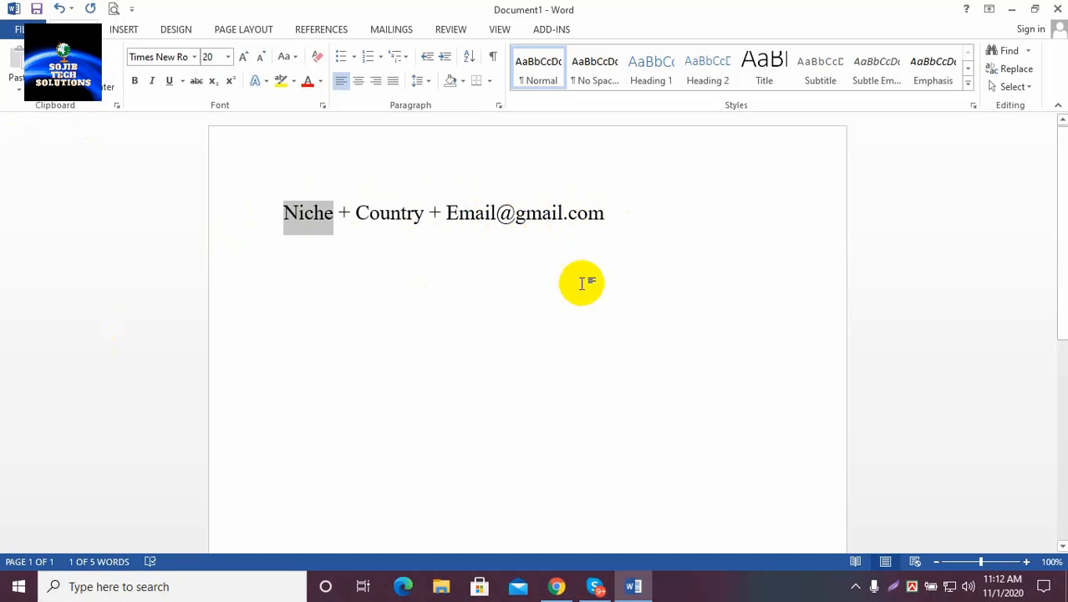
pyautogui.click(618, 218)
pyautogui.press('Return')
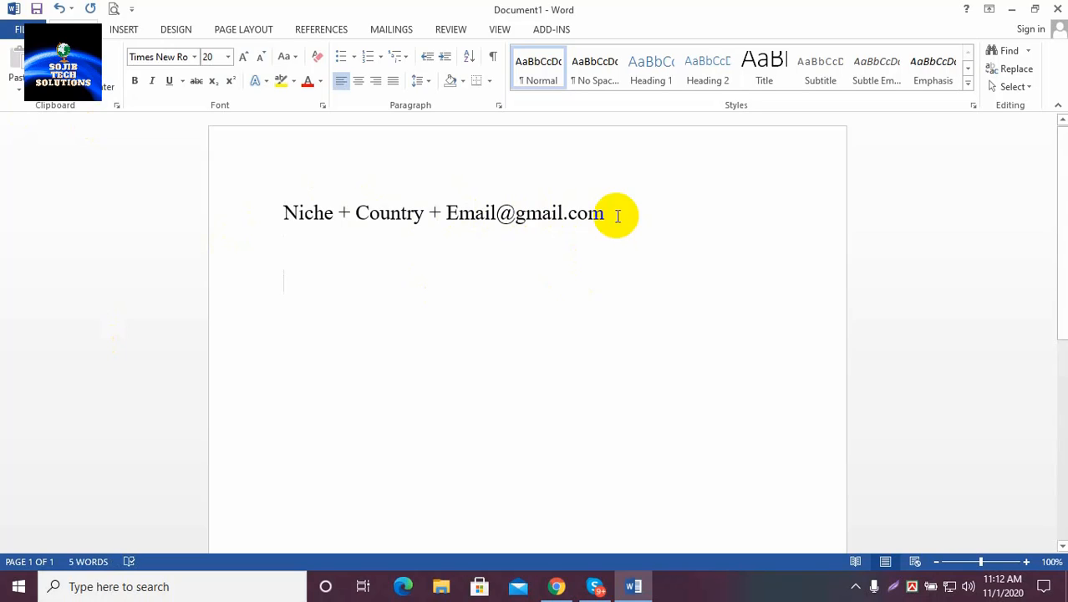
pyautogui.write('KFastion')
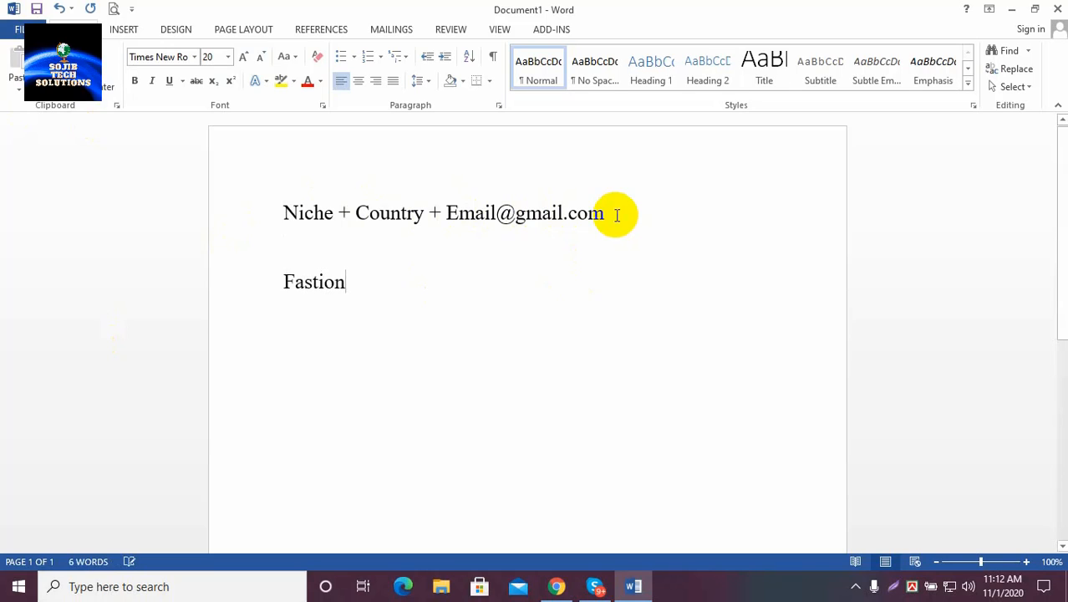
pyautogui.write(' +')
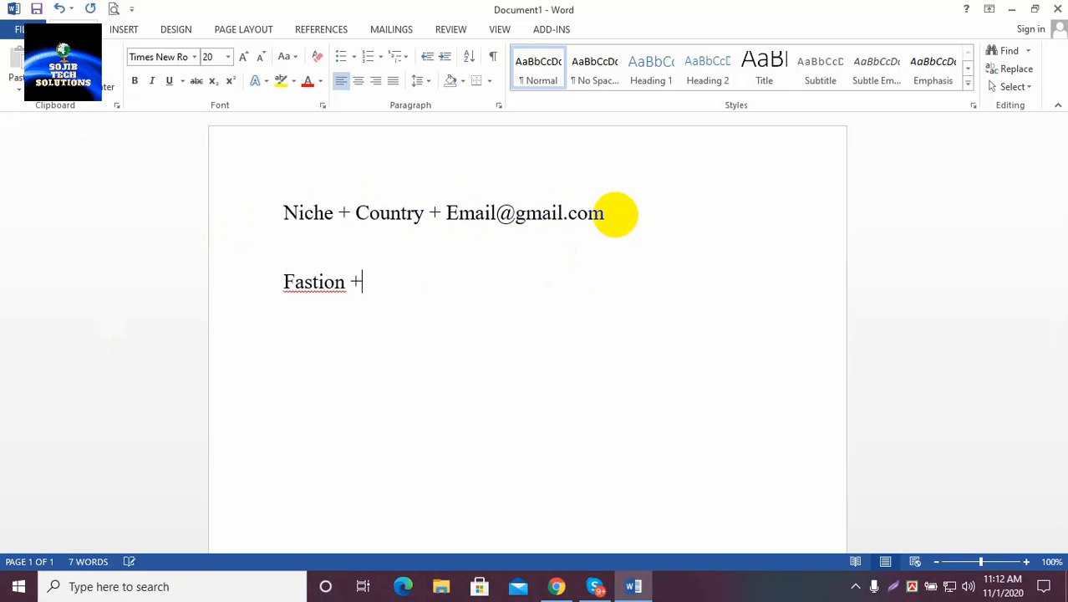
pyautogui.click(317, 285)
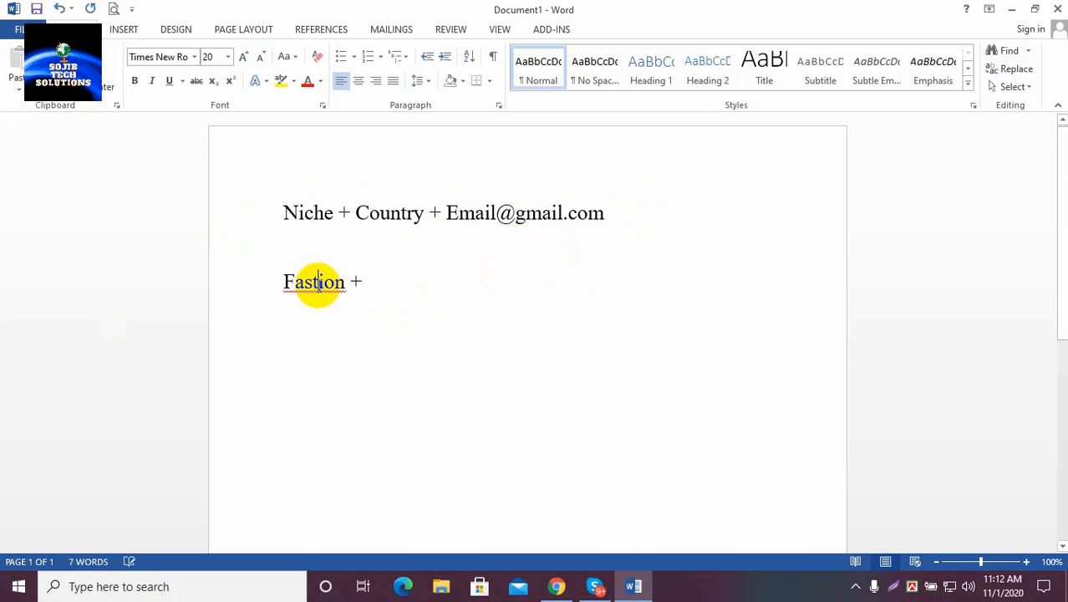
pyautogui.rightClick(305, 281)
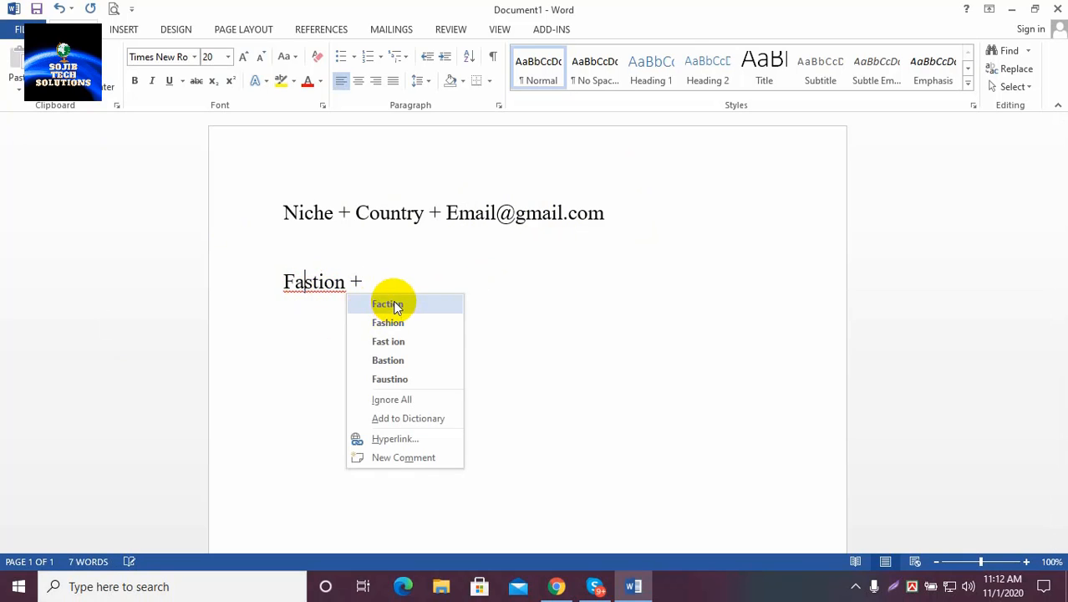
pyautogui.click(393, 323)
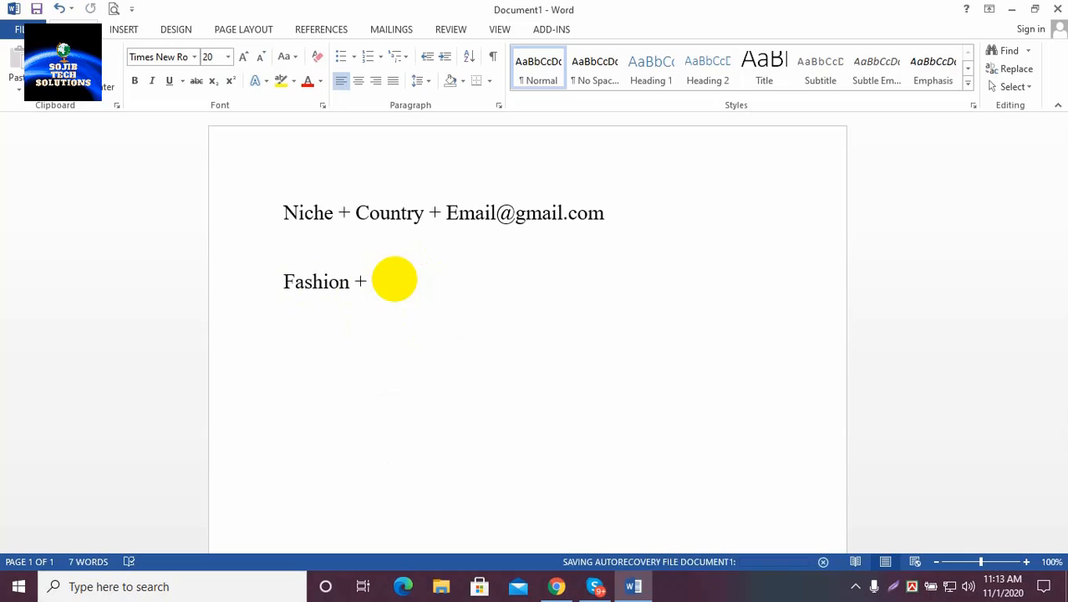
pyautogui.write('u')
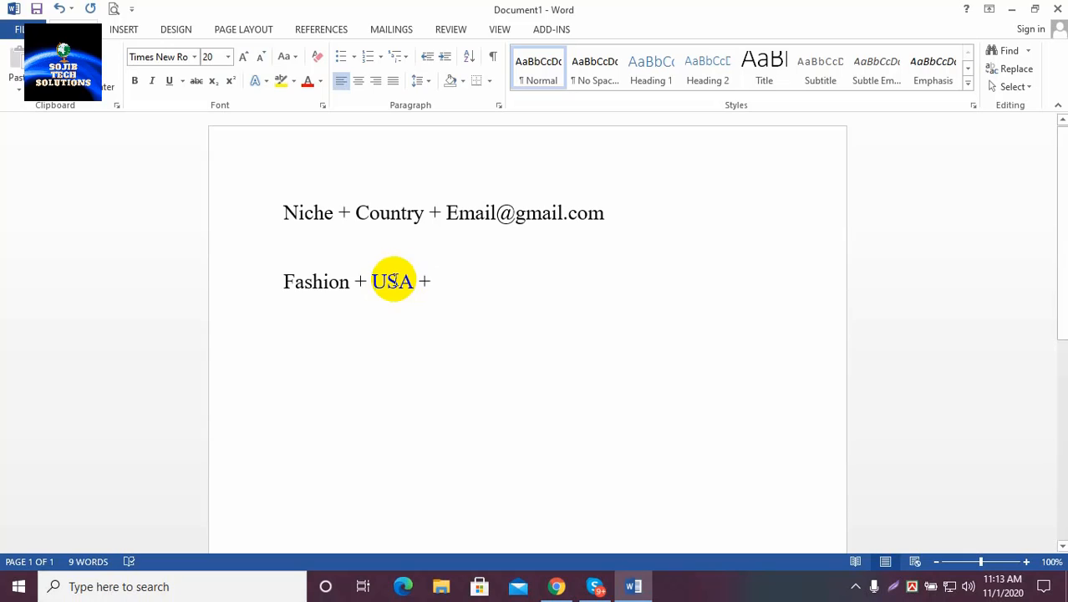
pyautogui.write('F')
pyautogui.press('BackSpace')
pyautogui.write('Email@gmail.com')
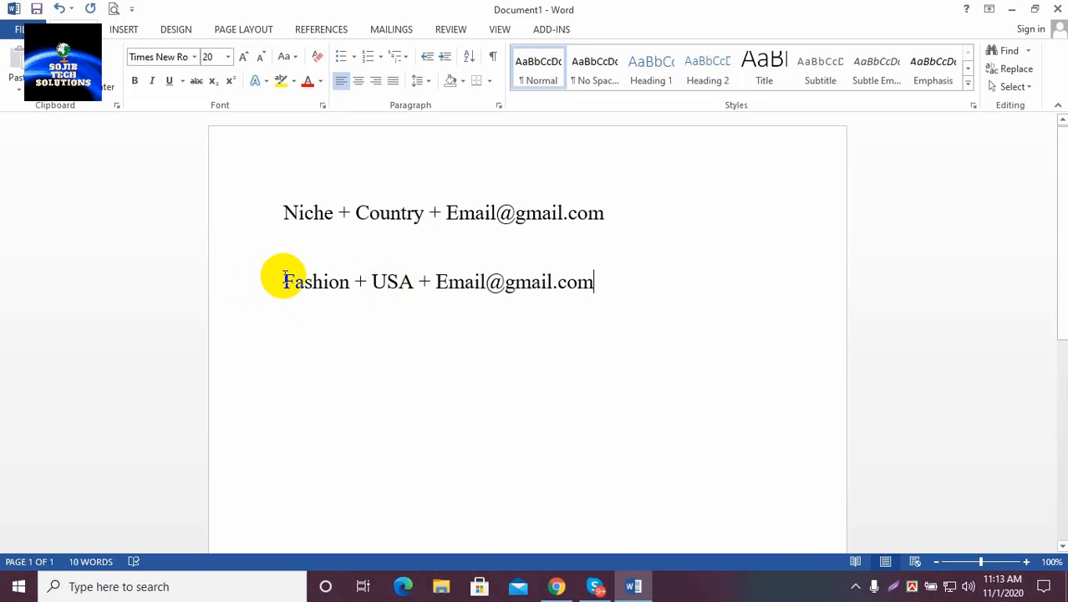
pyautogui.moveTo(281, 279); pyautogui.dragTo(596, 282)
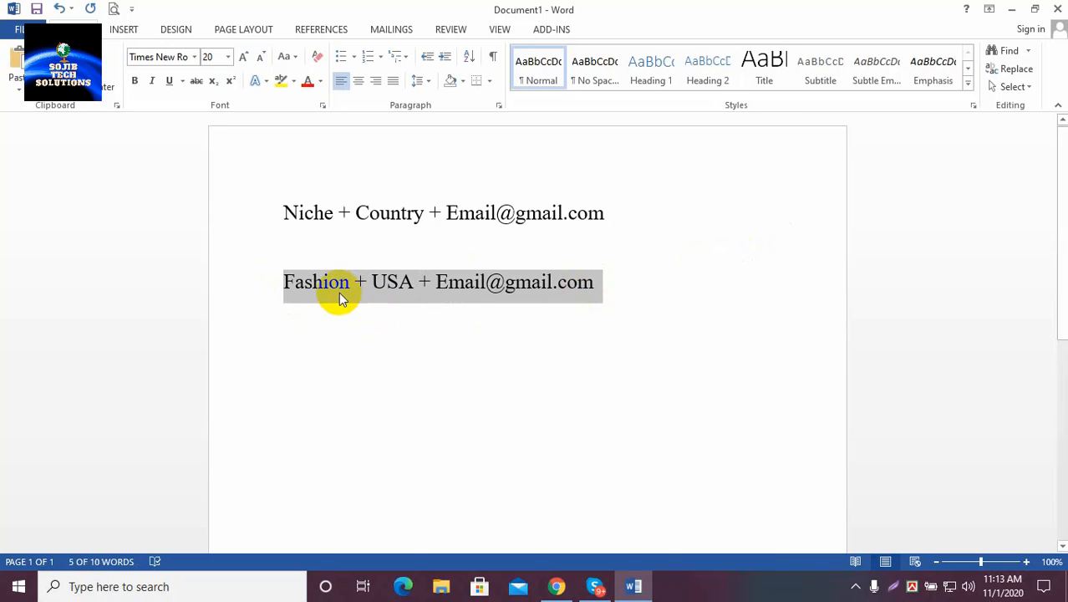
pyautogui.click(387, 284)
pyautogui.moveTo(279, 281); pyautogui.dragTo(604, 281)
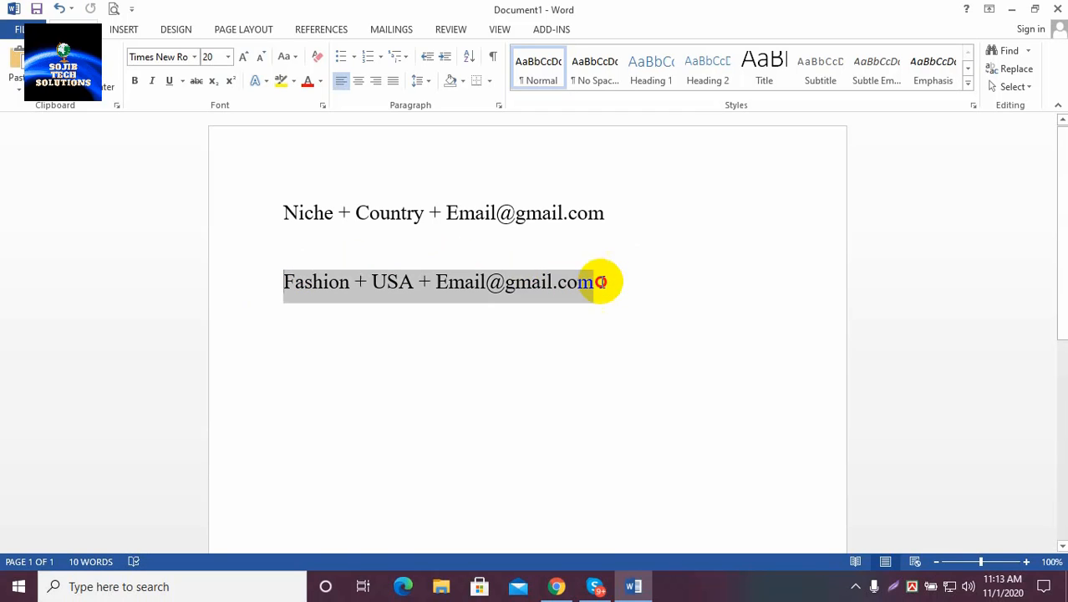
pyautogui.click(332, 288)
pyautogui.moveTo(282, 281); pyautogui.dragTo(648, 267)
pyautogui.click(289, 278)
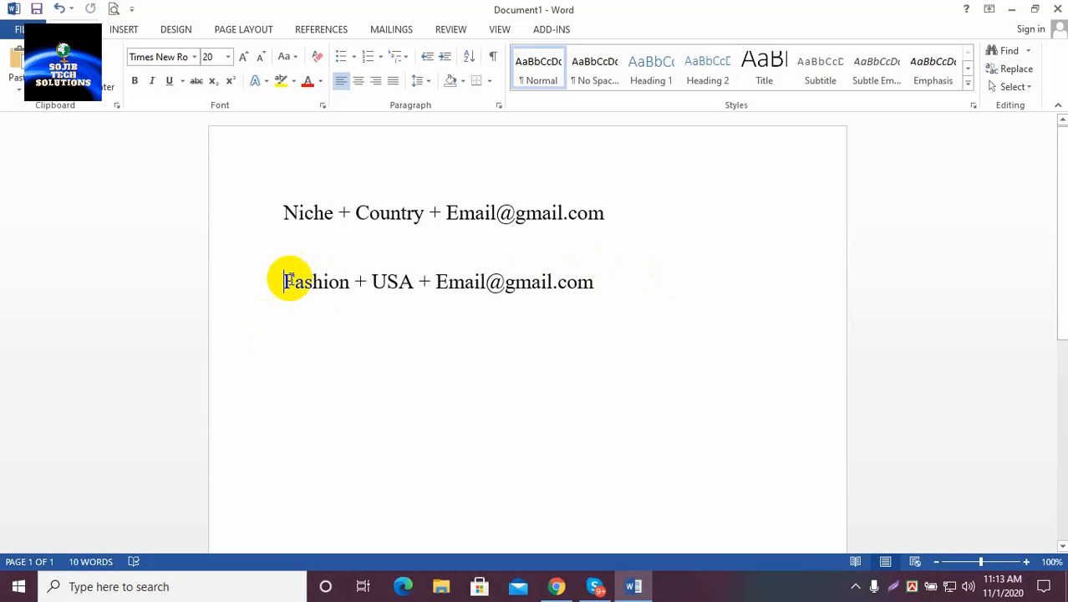
pyautogui.moveTo(348, 282); pyautogui.dragTo(592, 301)
pyautogui.hotkey('ctrl', 'c')
pyautogui.click(290, 289)
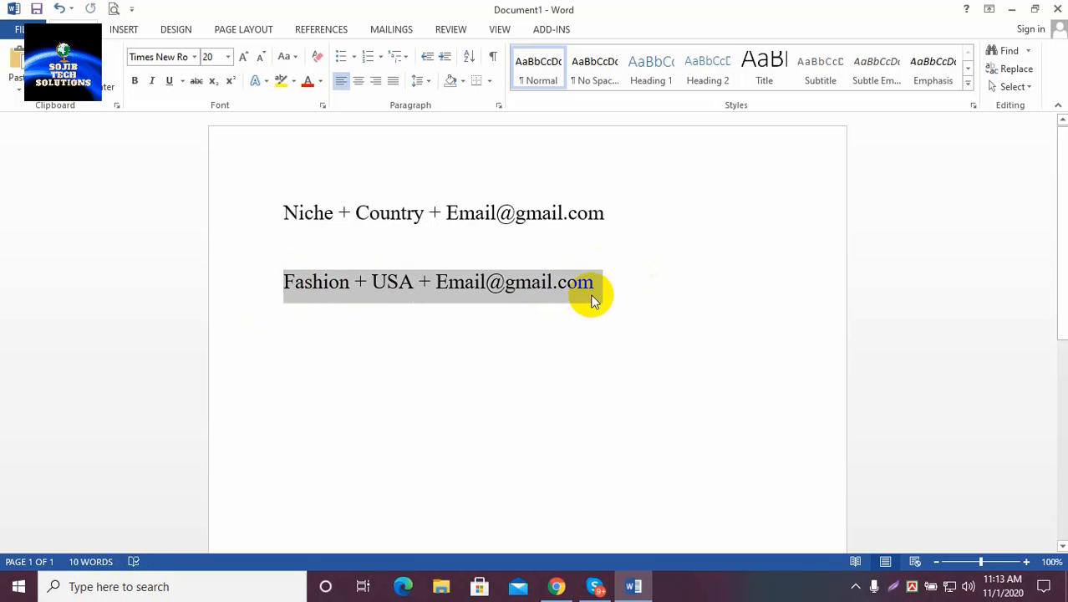
pyautogui.click(1011, 10)
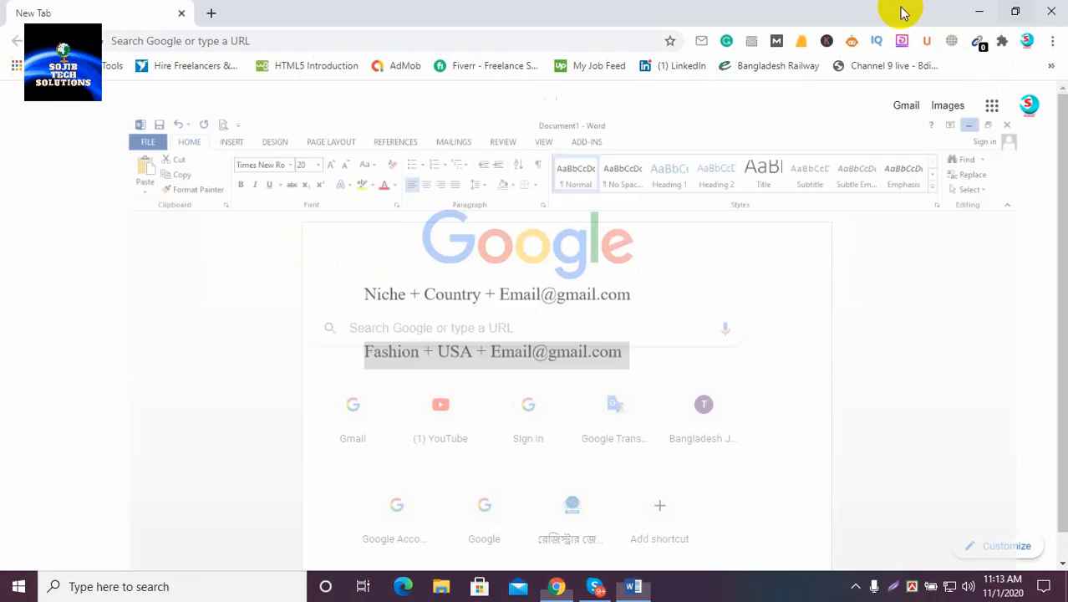
pyautogui.click(471, 334)
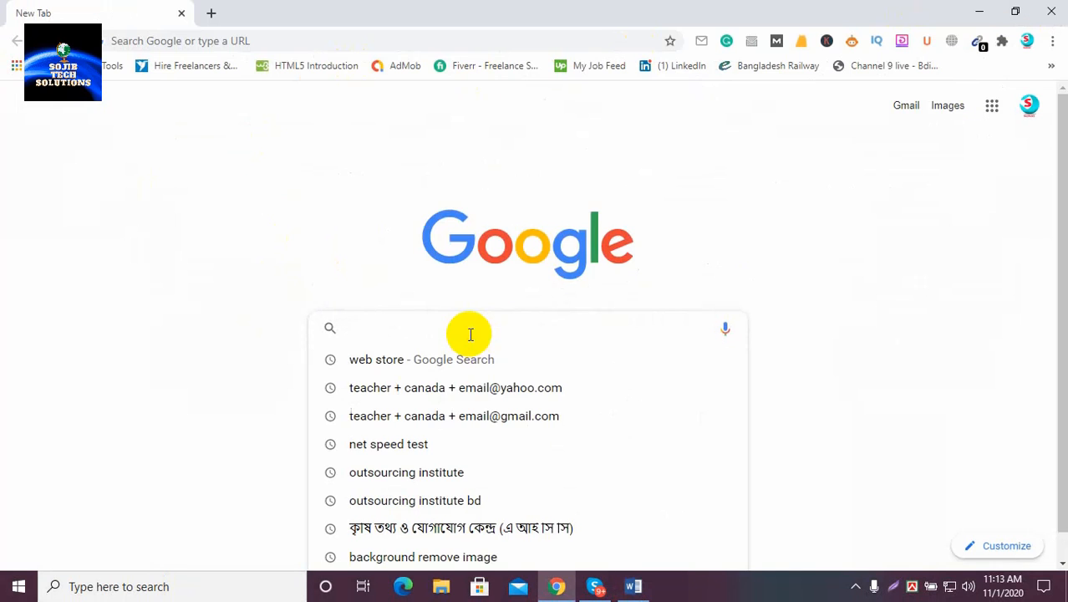
pyautogui.hotkey('ctrl', 'v')
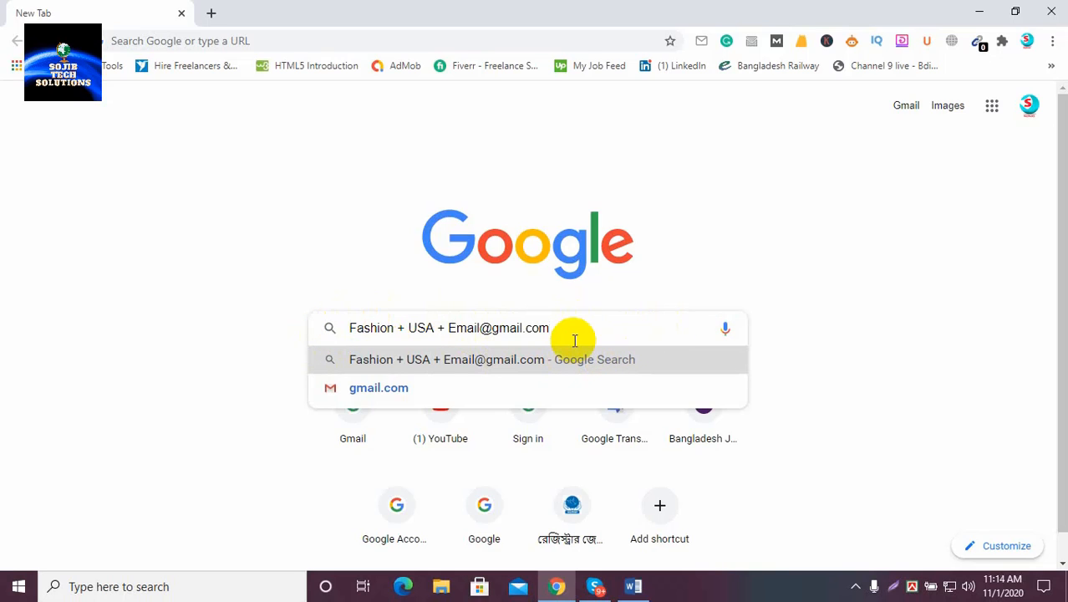
pyautogui.press('Return')
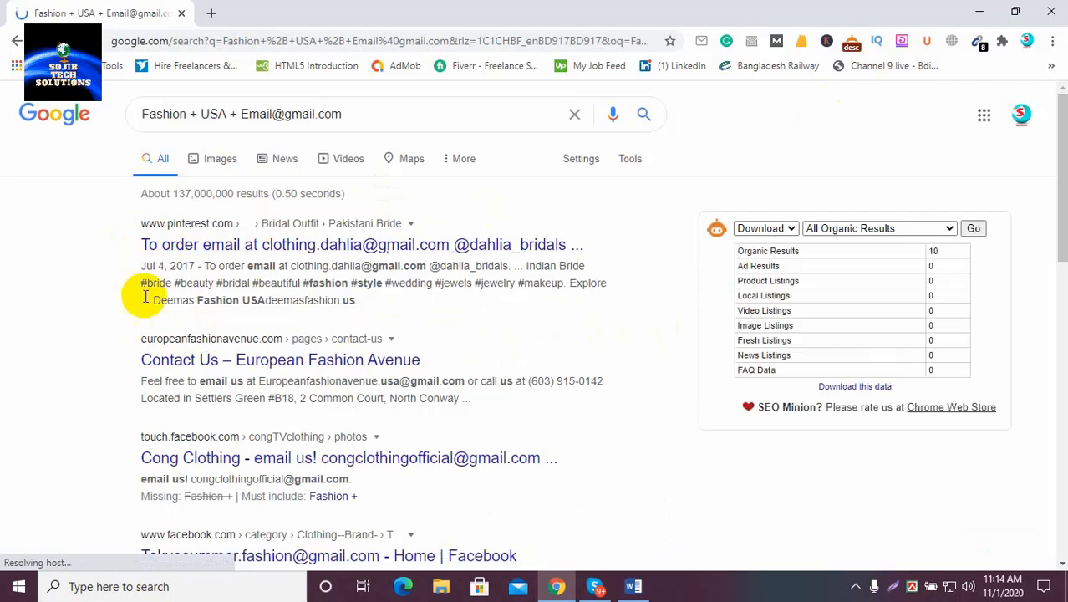
pyautogui.scroll(-15, 146, 317)
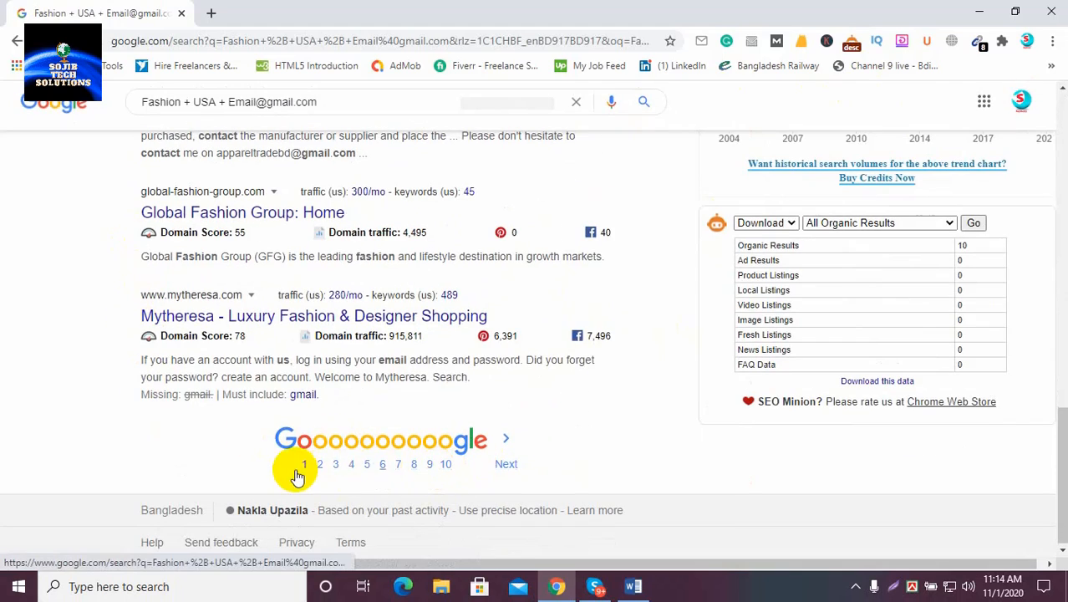
pyautogui.scroll(15, 449, 458)
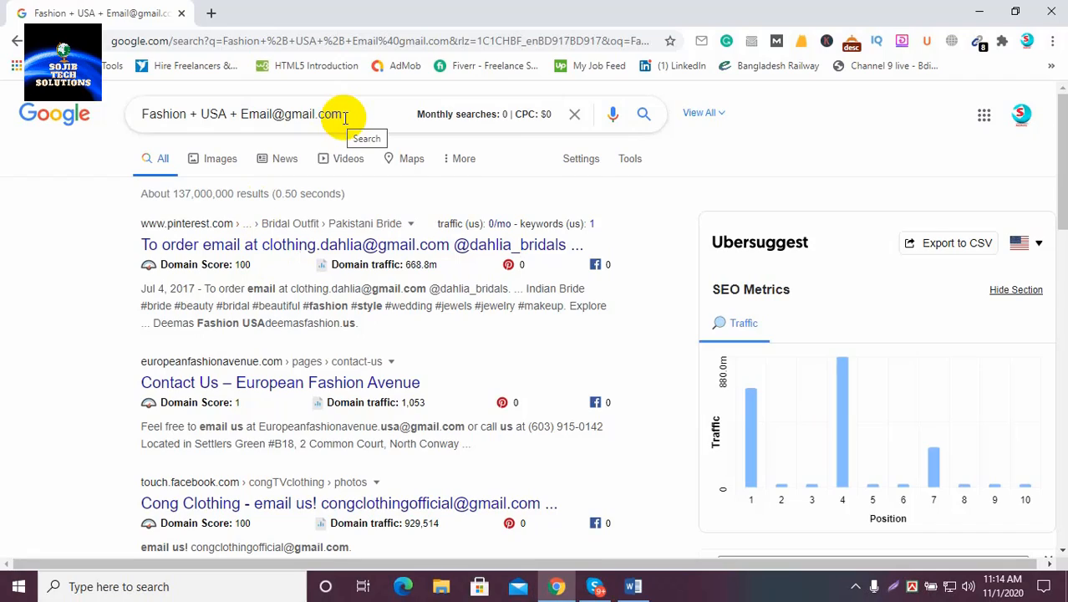
pyautogui.scroll(-3, 365, 288)
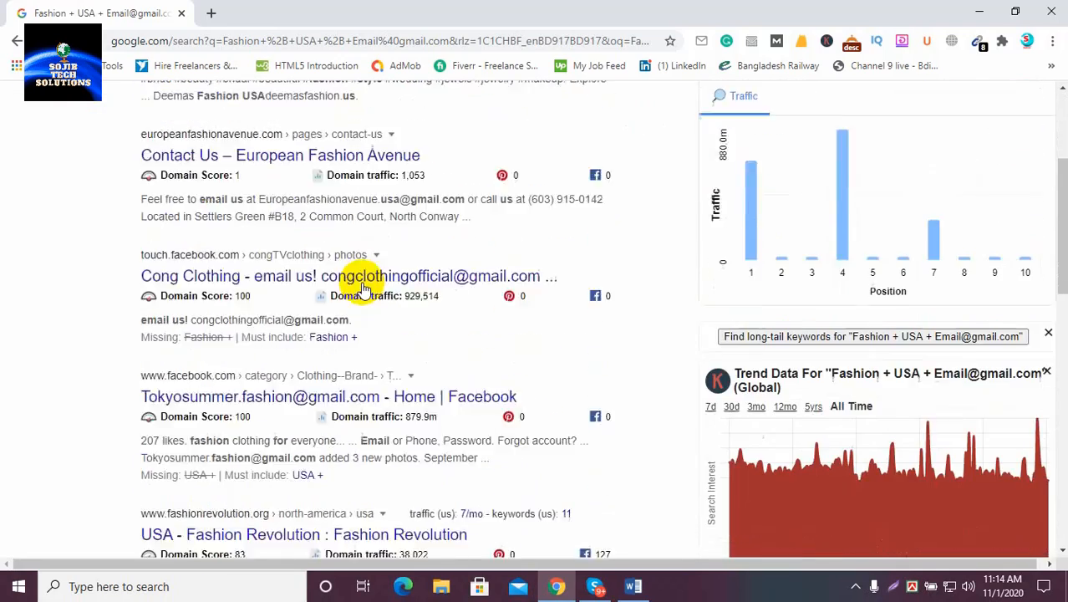
pyautogui.scroll(-10, 365, 289)
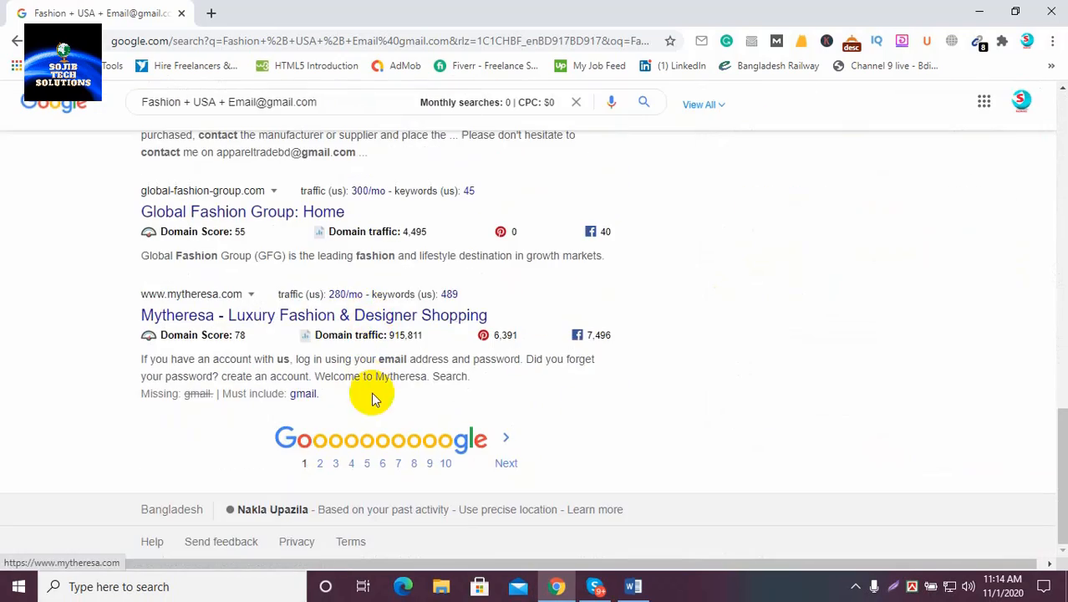
pyautogui.scroll(12, 376, 393)
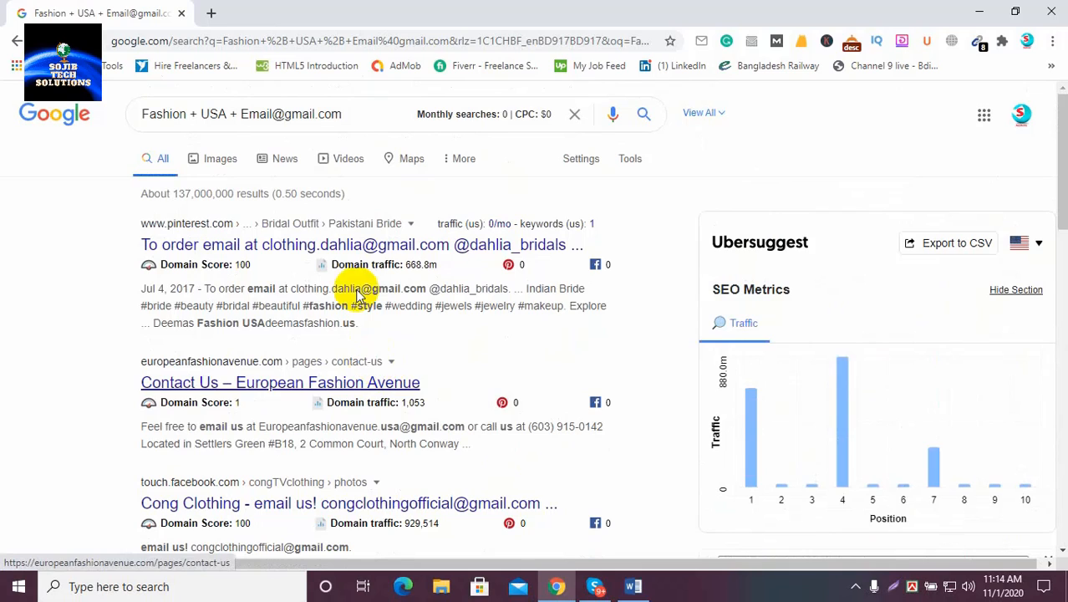
# Open Google Search settings and slide Results per page to 50, then further toward 100
pyautogui.click(576, 165)
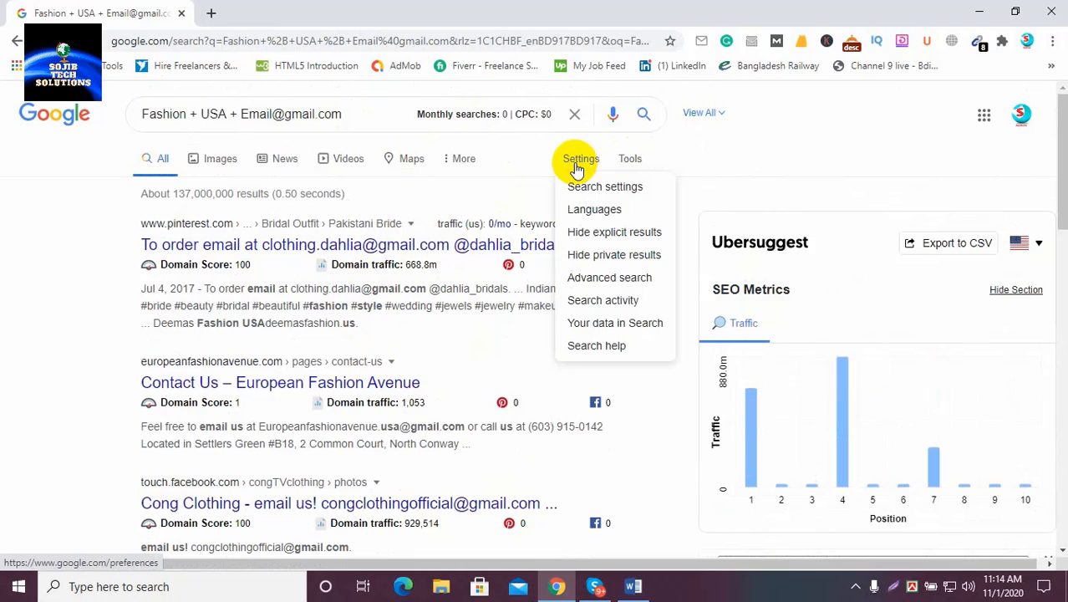
pyautogui.click(618, 189)
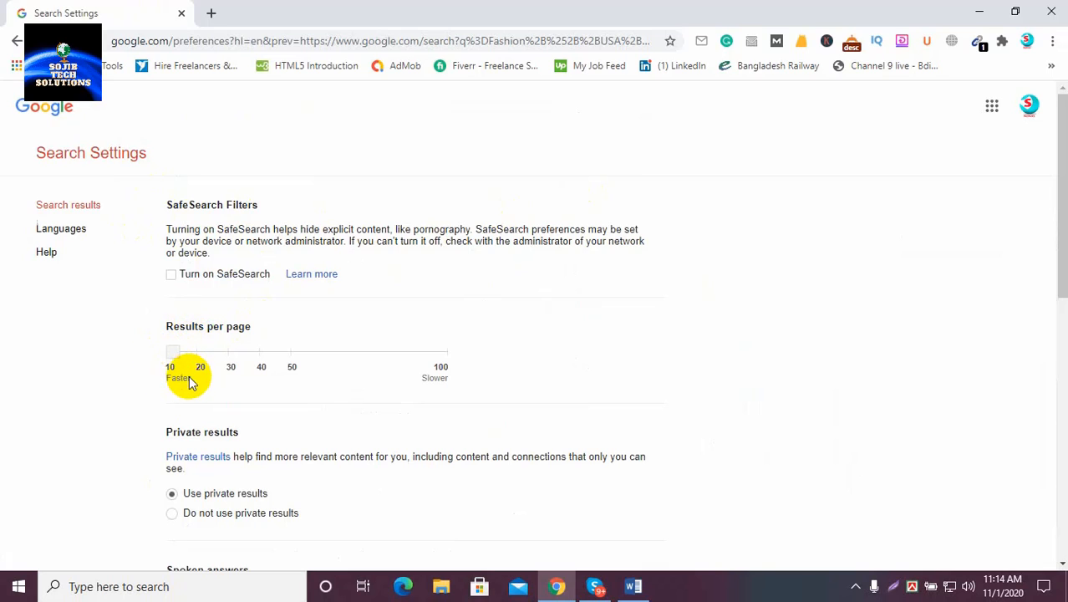
pyautogui.moveTo(172, 350); pyautogui.dragTo(285, 362)
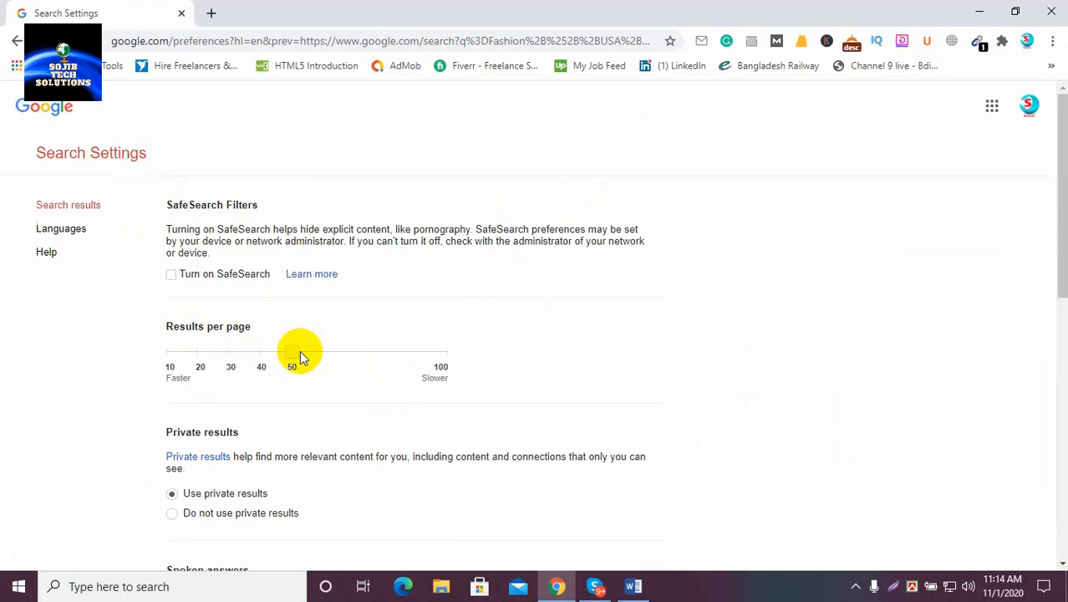
pyautogui.moveTo(299, 350); pyautogui.dragTo(349, 350)
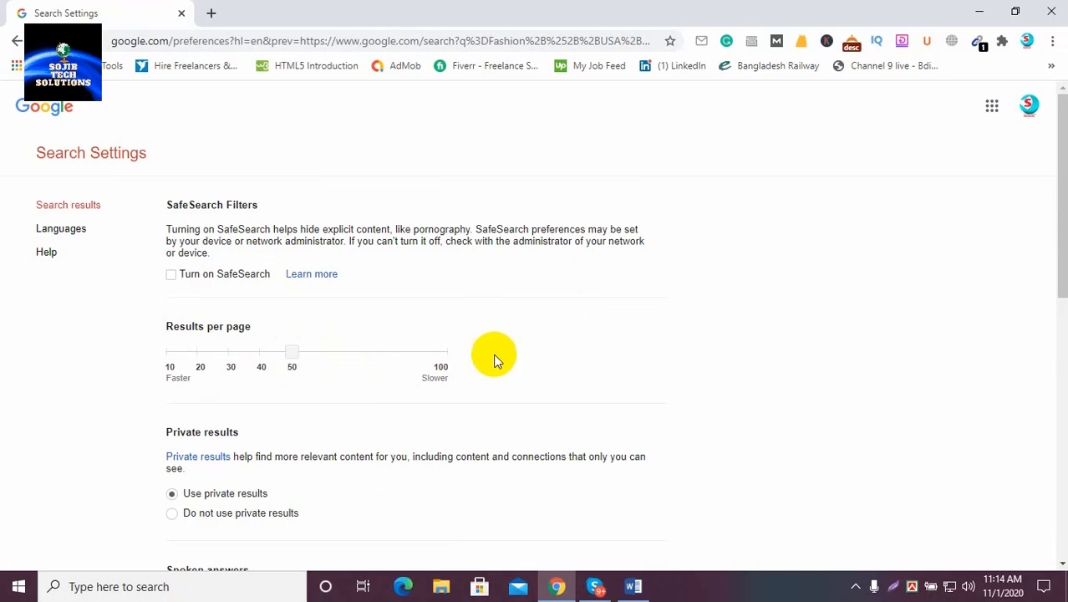
# Set 100 results per page, choose United States as the region, and save the settings
pyautogui.click(437, 362)
pyautogui.scroll(-6, 450, 371)
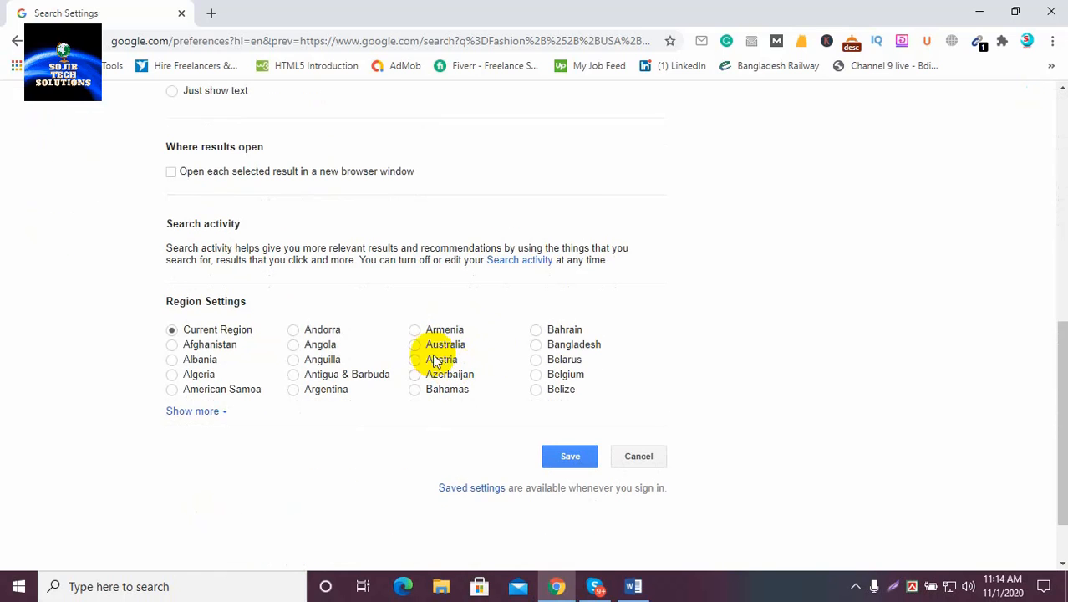
pyautogui.click(208, 410)
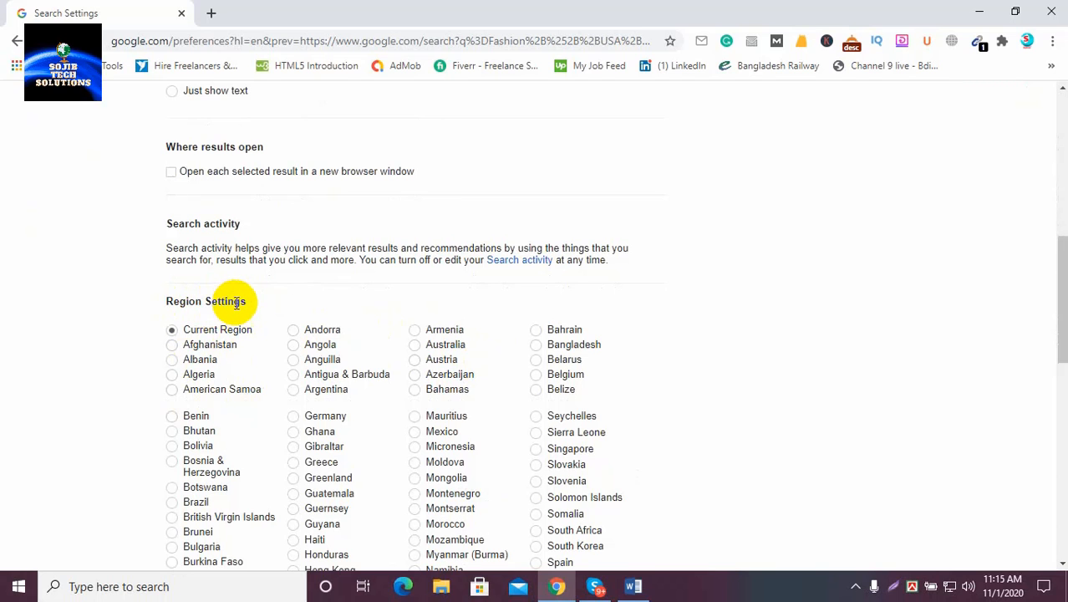
pyautogui.scroll(-4, 455, 461)
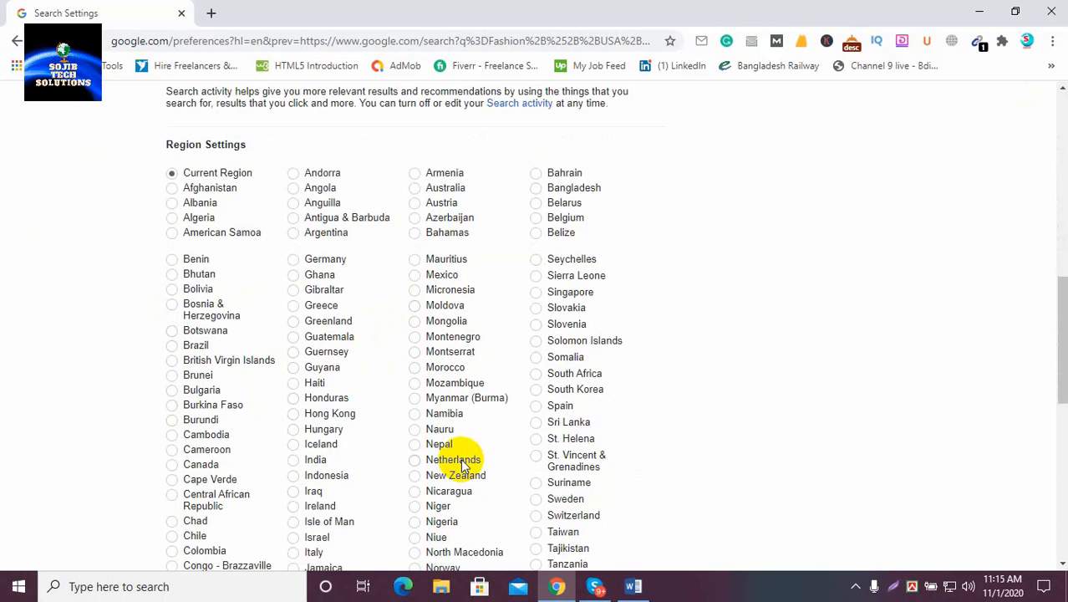
pyautogui.scroll(-2, 595, 413)
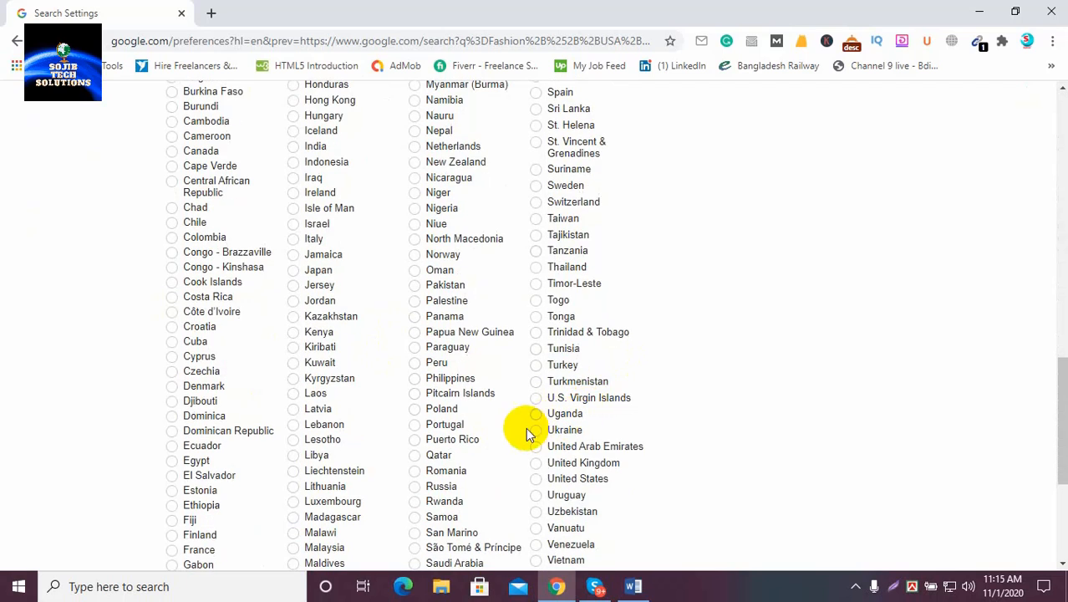
pyautogui.click(538, 479)
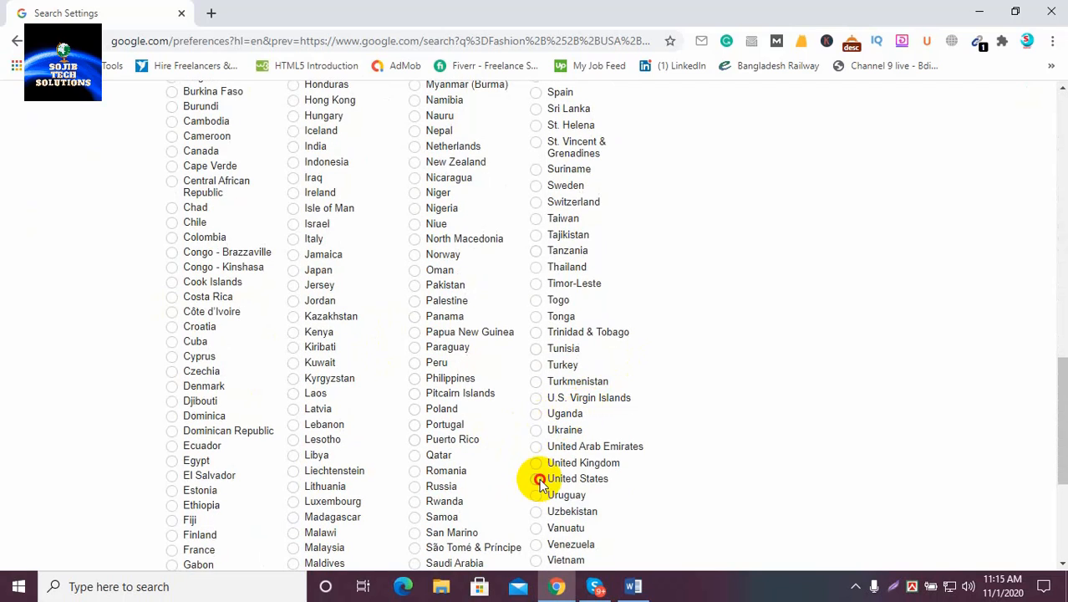
pyautogui.scroll(-3, 565, 405)
pyautogui.click(570, 424)
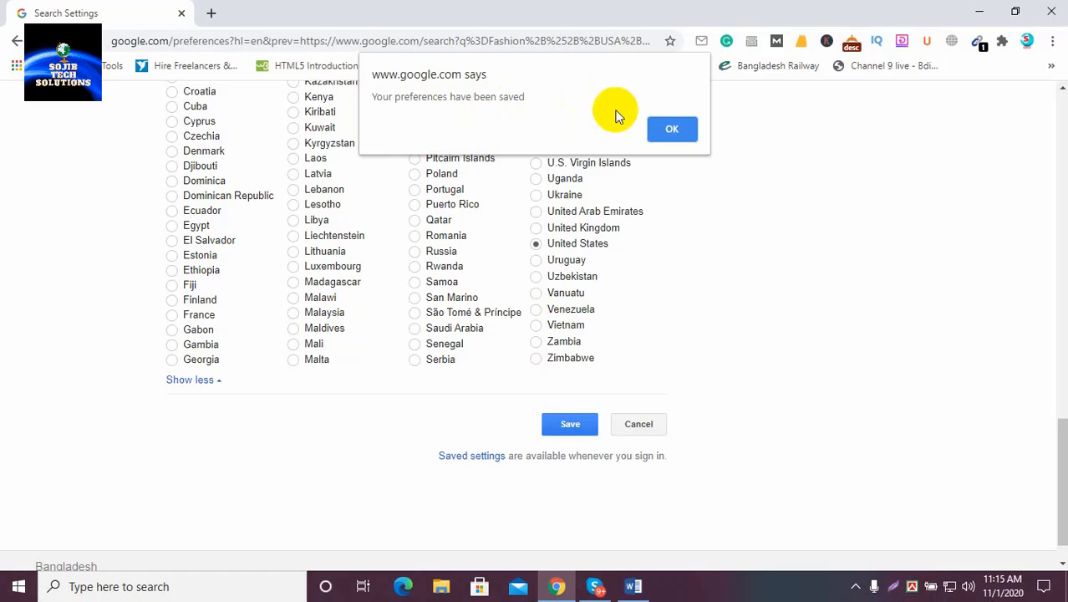
# Dismiss the saved-preferences alert, pass the reCAPTCHA check, and scroll the 100-per-page results
pyautogui.click(674, 129)
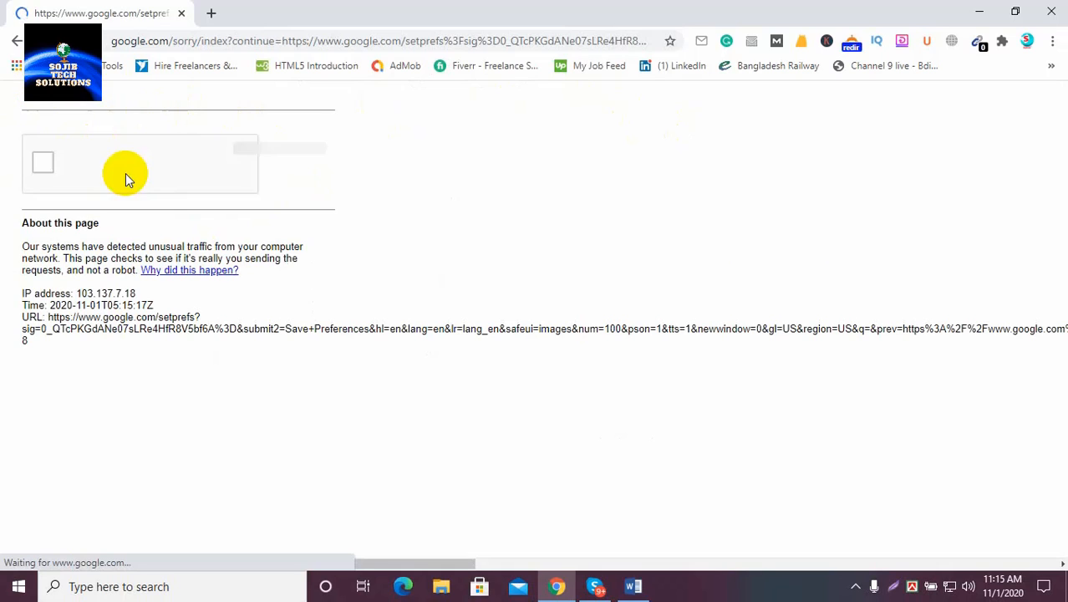
pyautogui.click(46, 164)
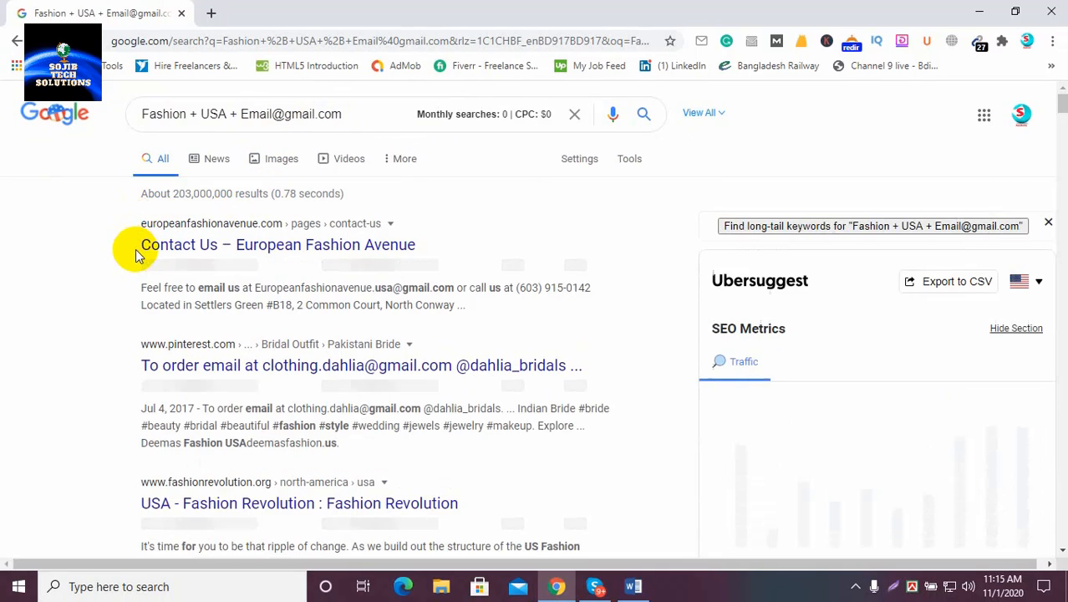
pyautogui.scroll(-15, 162, 286)
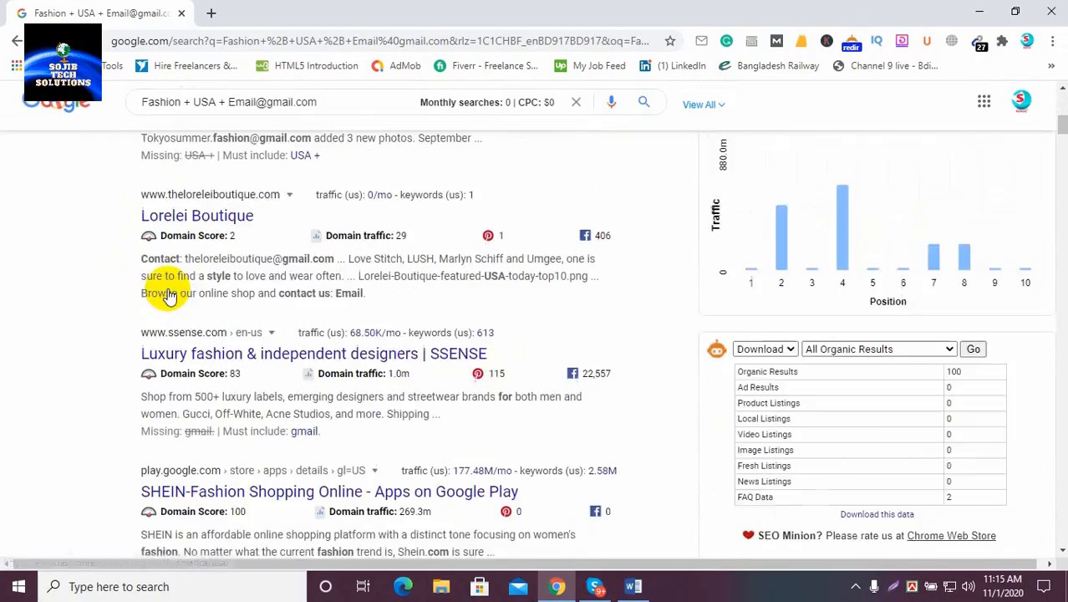
pyautogui.scroll(-20, 170, 287)
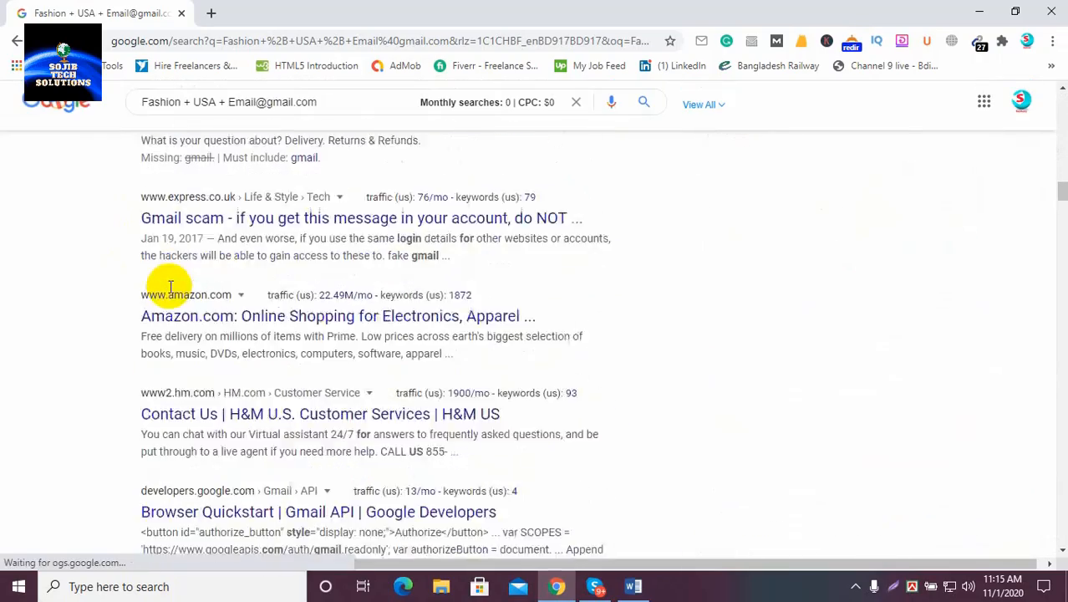
pyautogui.scroll(20, 172, 283)
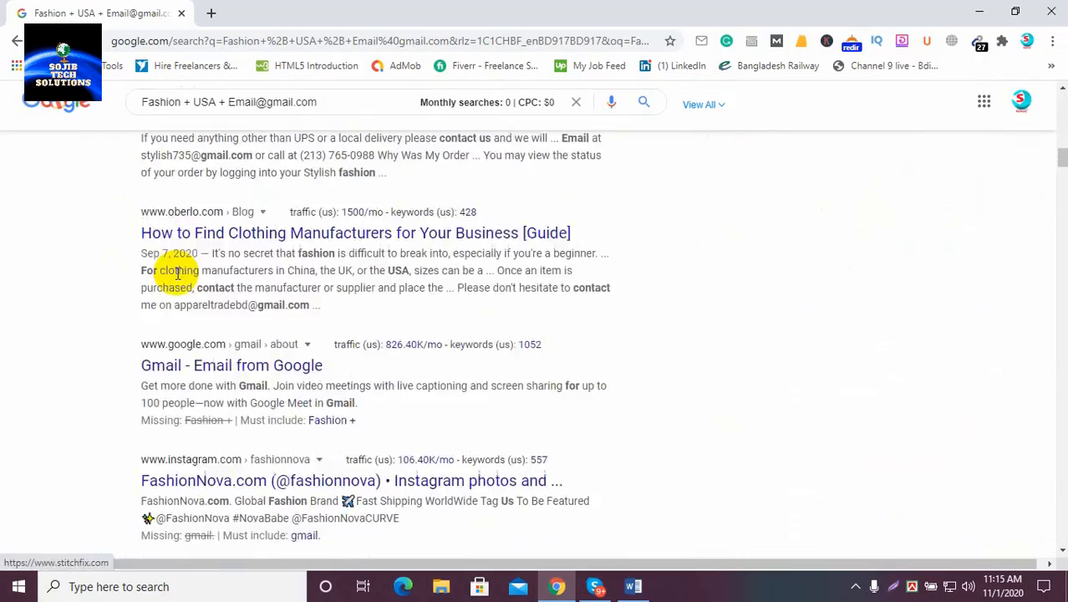
pyautogui.scroll(4, 177, 276)
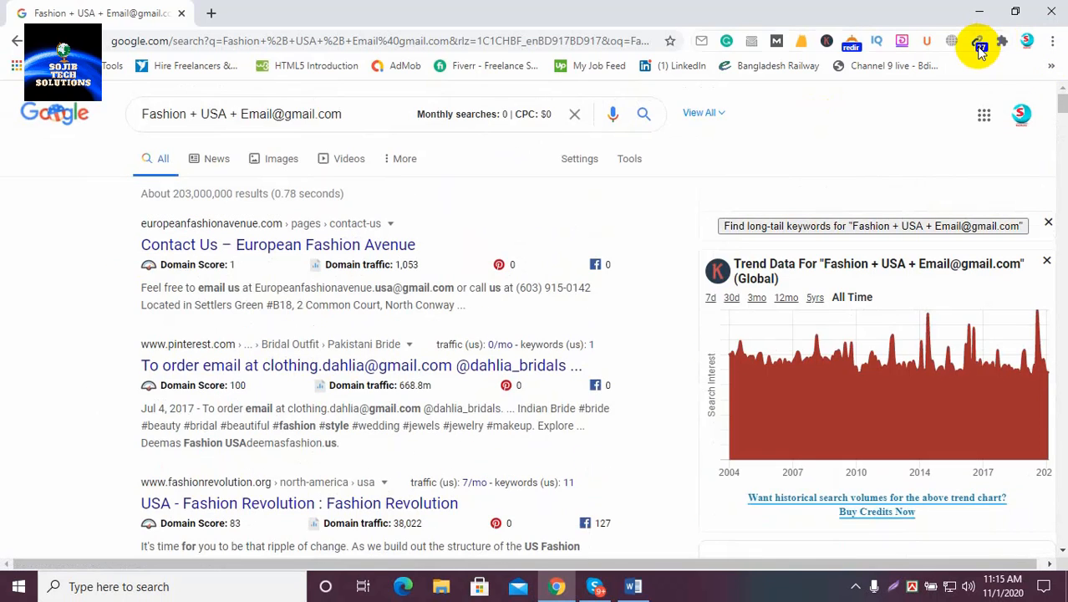
# Copy all 27 emails from the Email Extractor popup and minimize Chrome
pyautogui.click(978, 48)
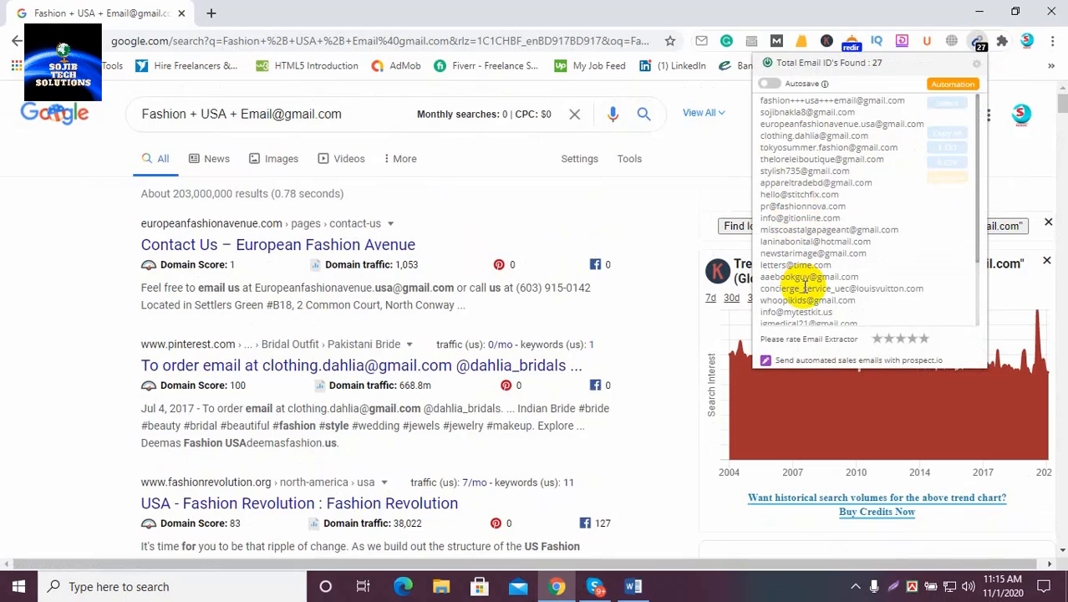
pyautogui.scroll(-3, 798, 209)
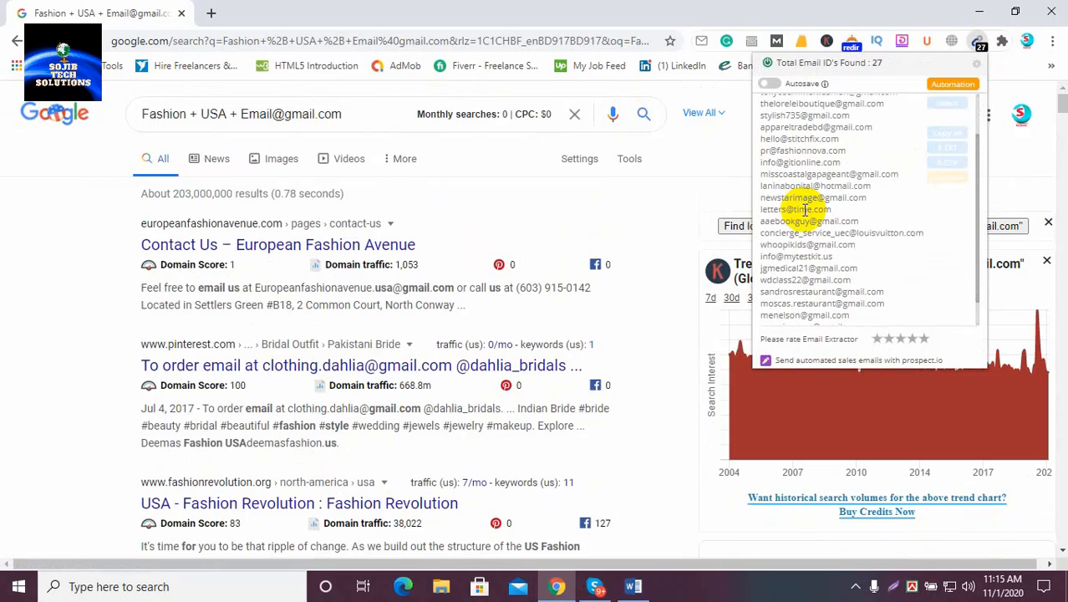
pyautogui.scroll(3, 798, 210)
pyautogui.click(947, 133)
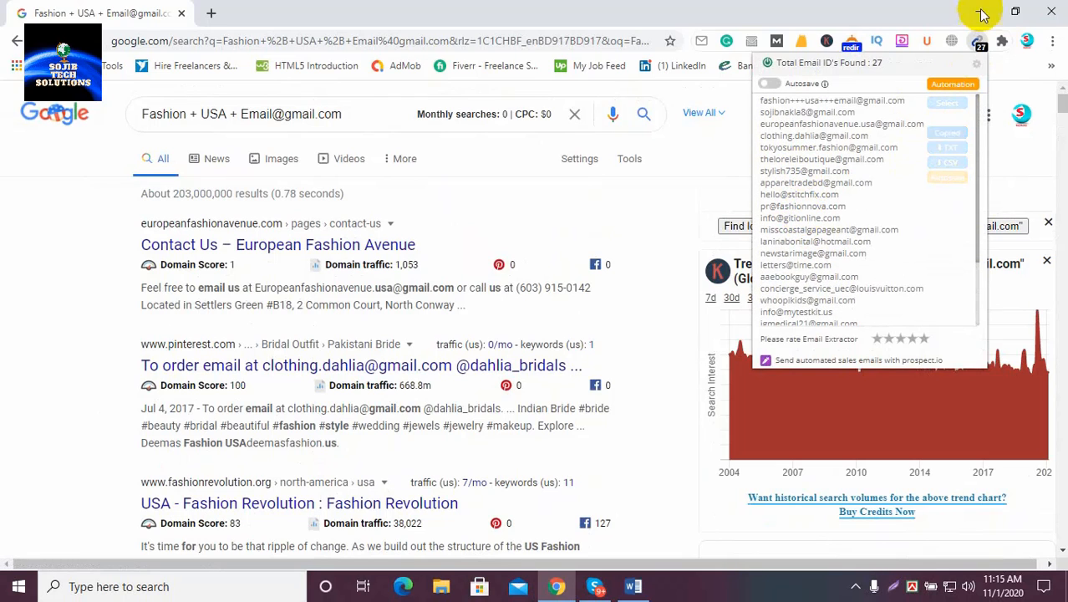
pyautogui.click(979, 10)
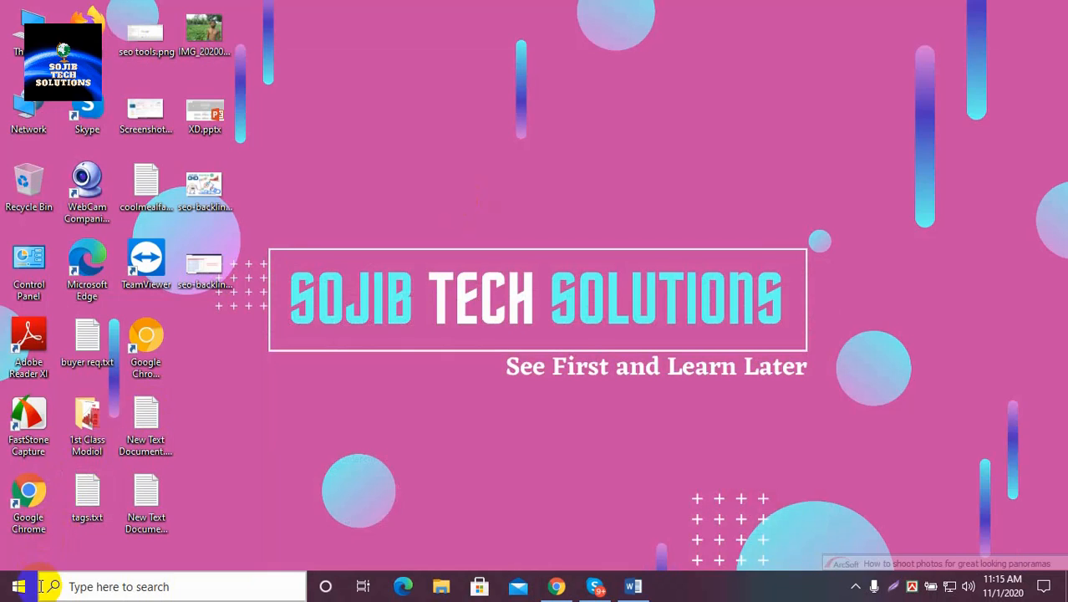
# Launch Excel 2013 from the Start menu's Microsoft Office 2013 group and create a blank workbook
pyautogui.click(20, 591)
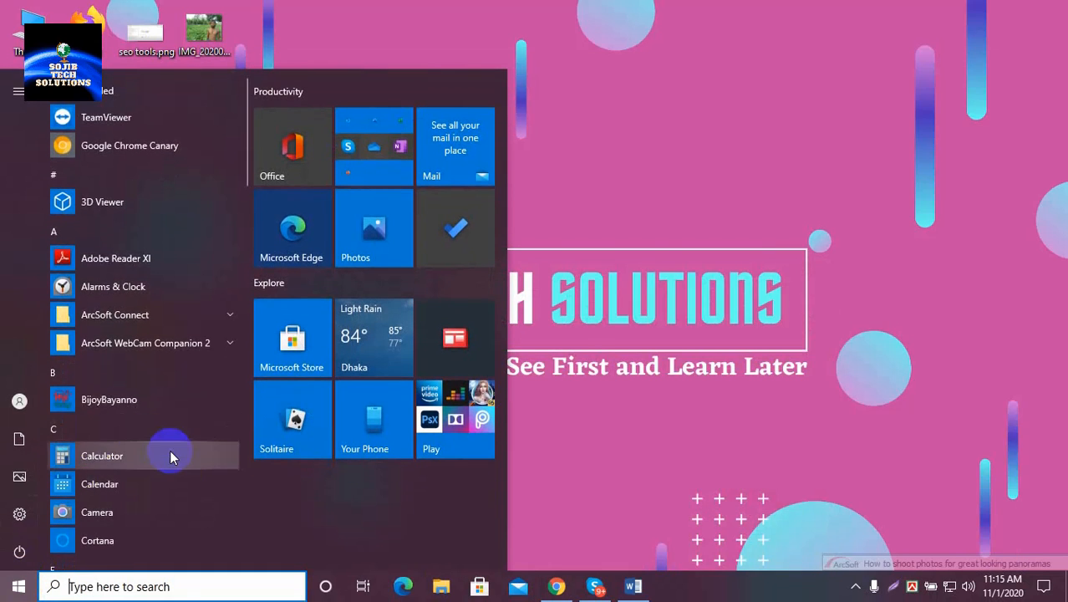
pyautogui.scroll(-3, 170, 455)
pyautogui.scroll(-6, 170, 456)
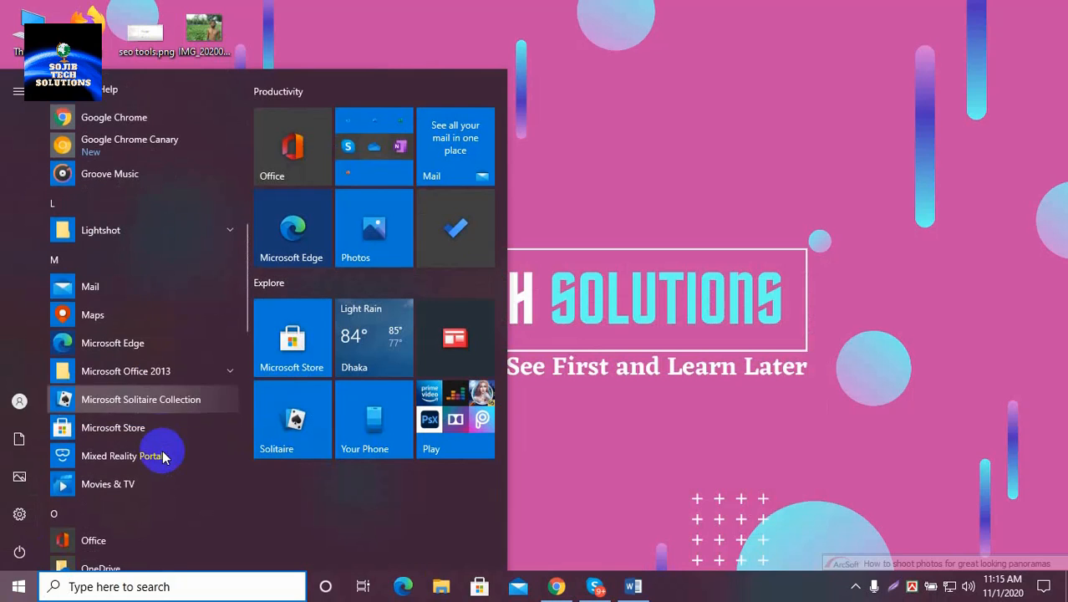
pyautogui.click(223, 376)
pyautogui.scroll(-2, 167, 405)
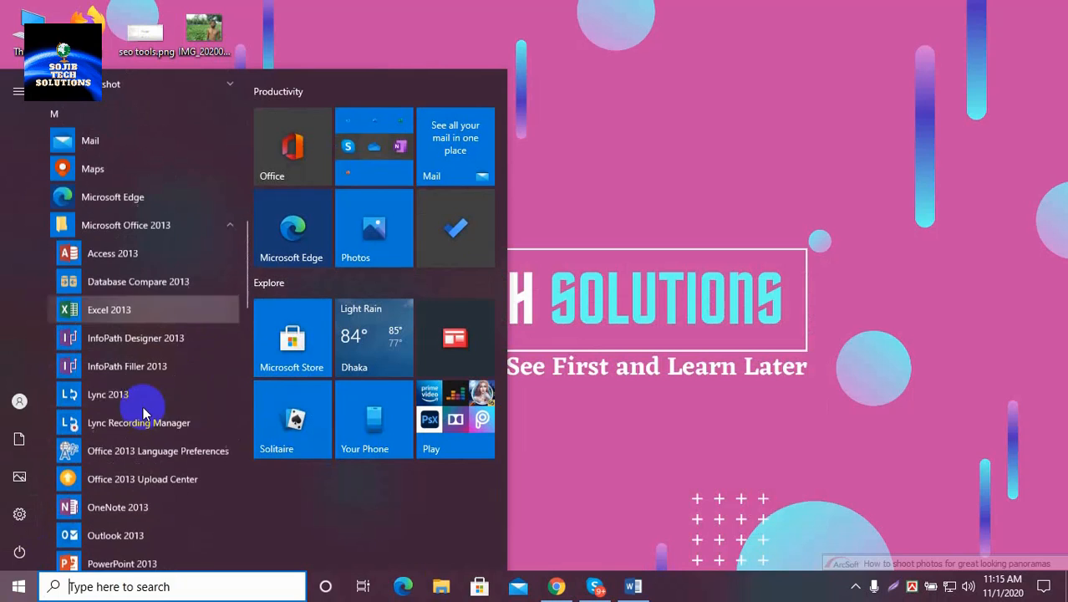
pyautogui.click(522, 252)
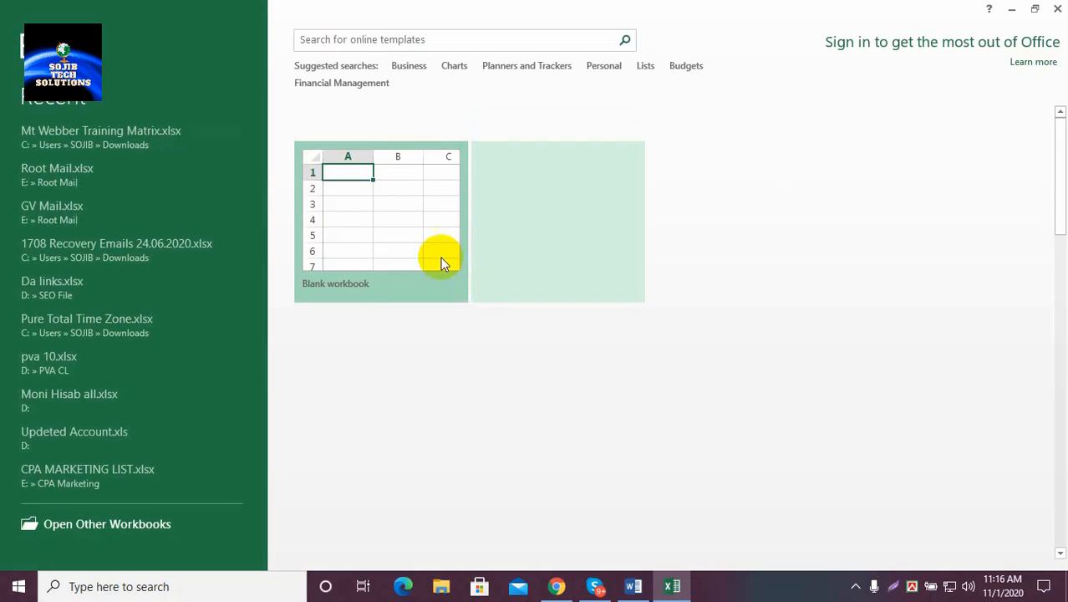
pyautogui.click(400, 215)
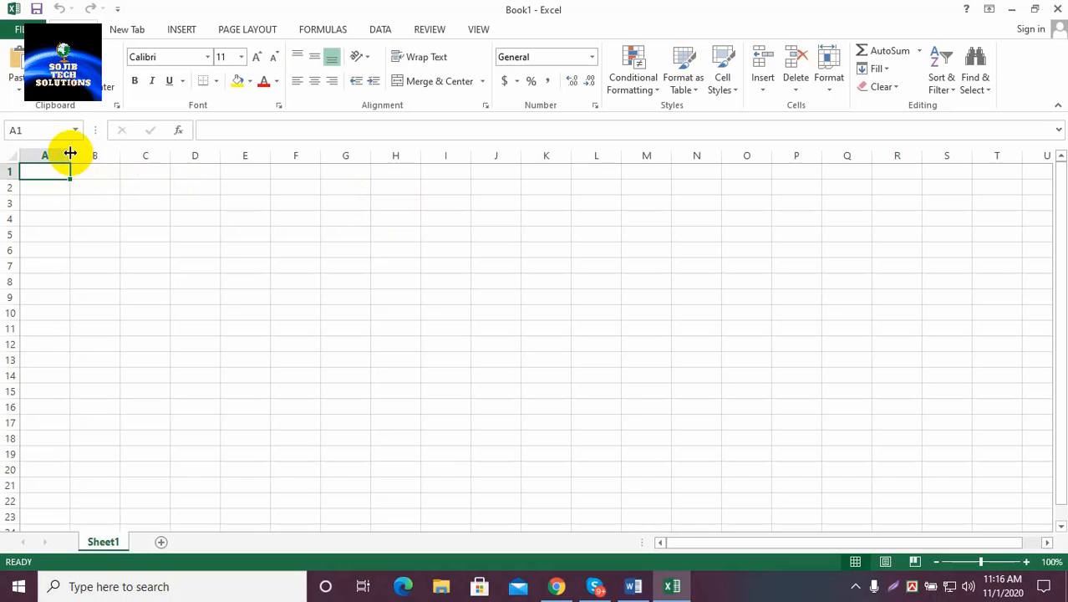
# Widen column A, paste the emails, and delete the junk entries in rows 1, 2 and 30
pyautogui.moveTo(70, 155); pyautogui.dragTo(240, 160)
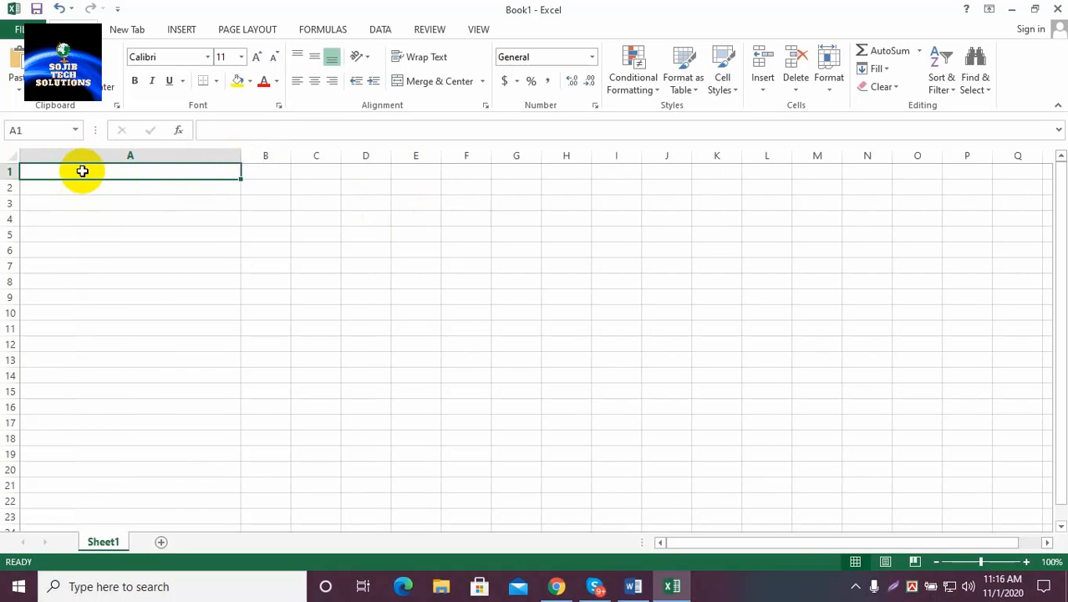
pyautogui.hotkey('ctrl', 'v')
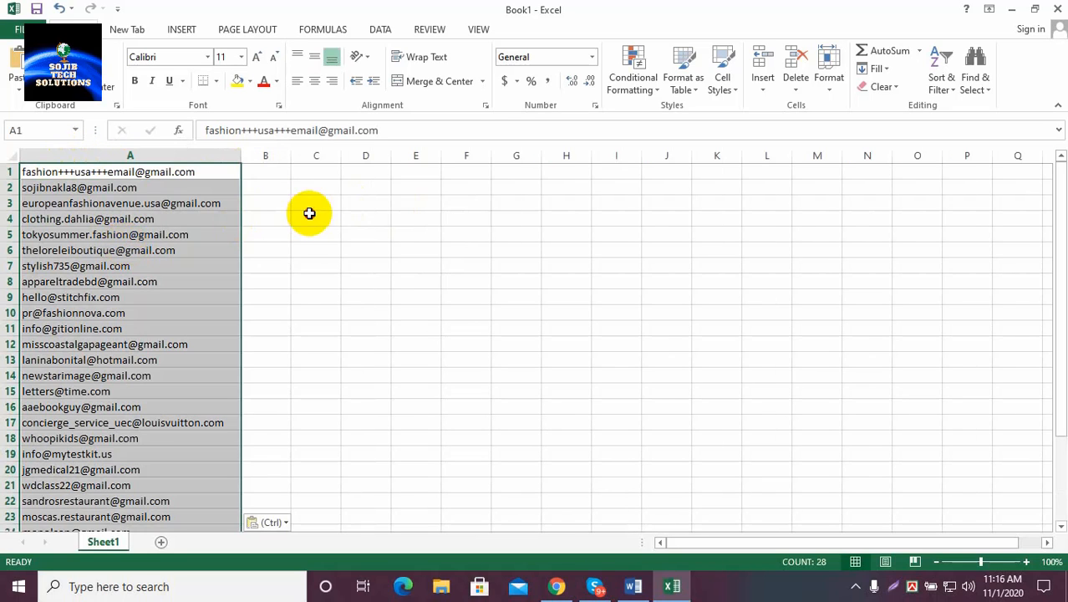
pyautogui.click(310, 213)
pyautogui.click(6, 172)
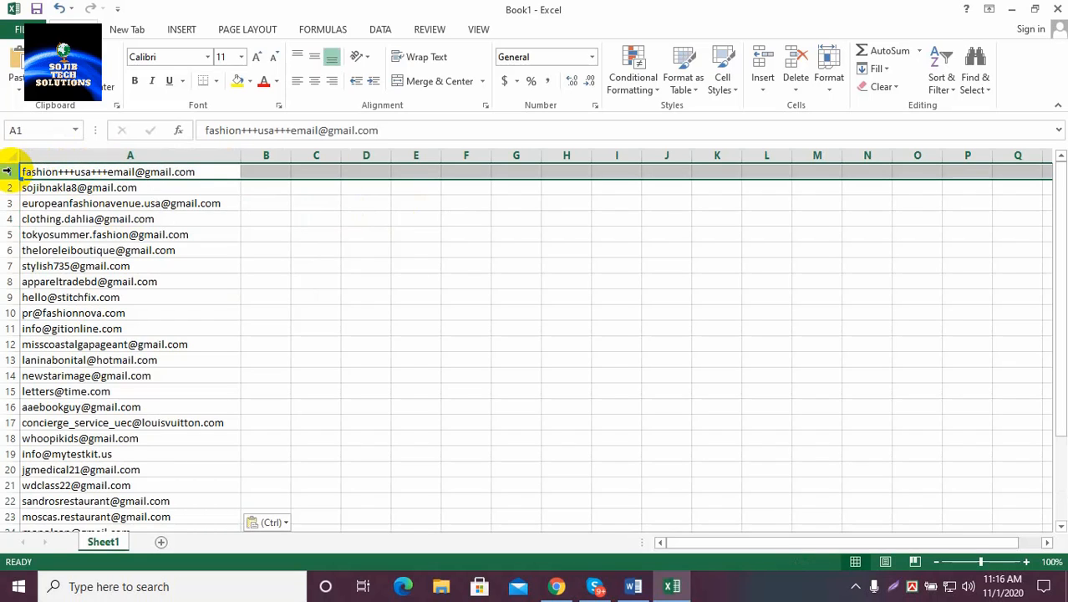
pyautogui.press('Delete')
pyautogui.click(316, 248)
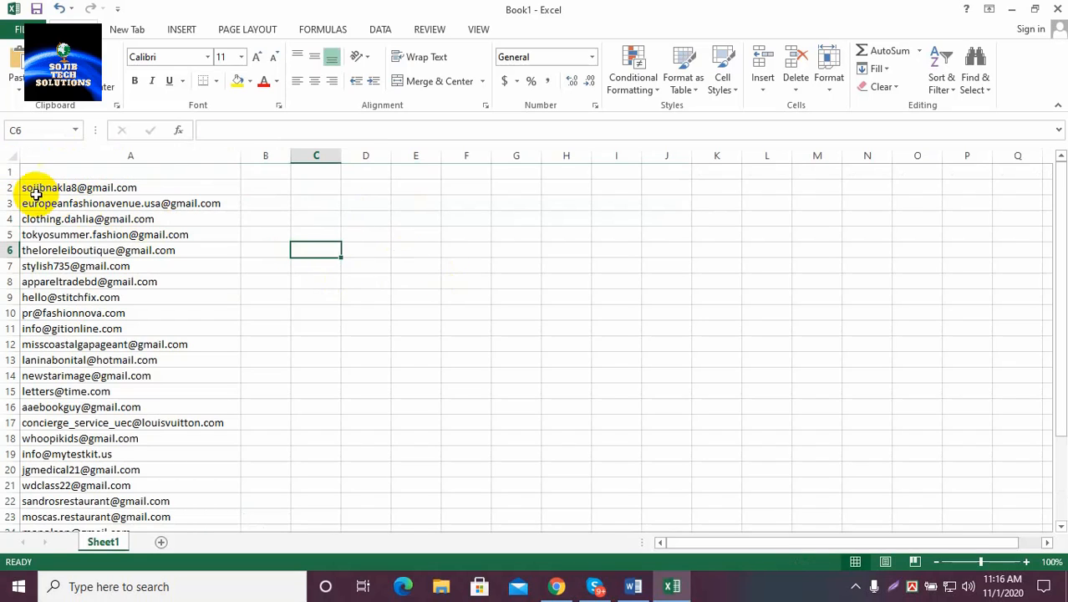
pyautogui.click(7, 188)
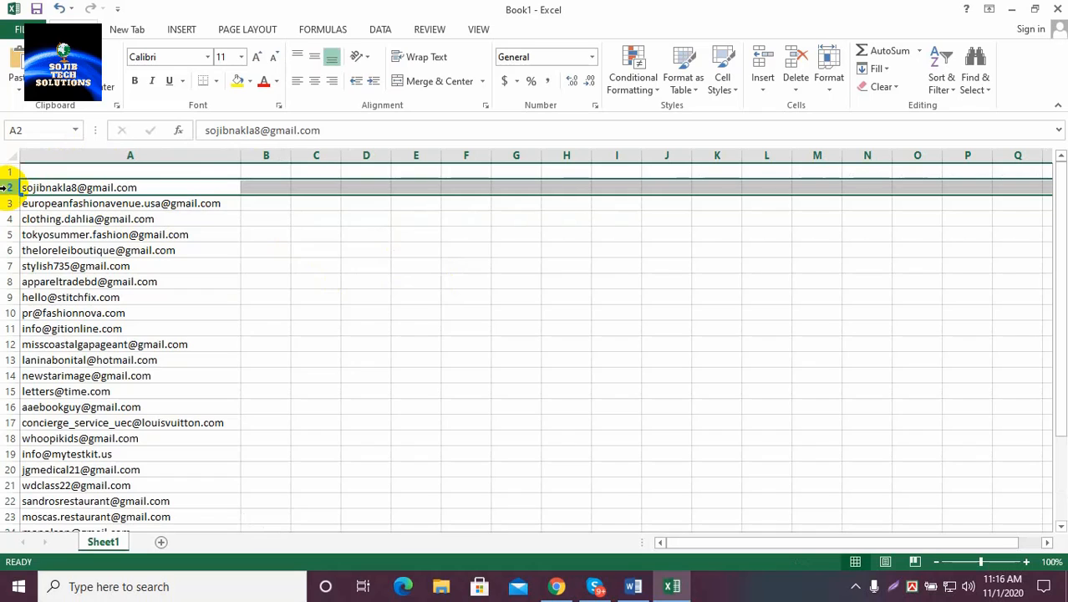
pyautogui.press('Delete')
pyautogui.scroll(-4, 194, 281)
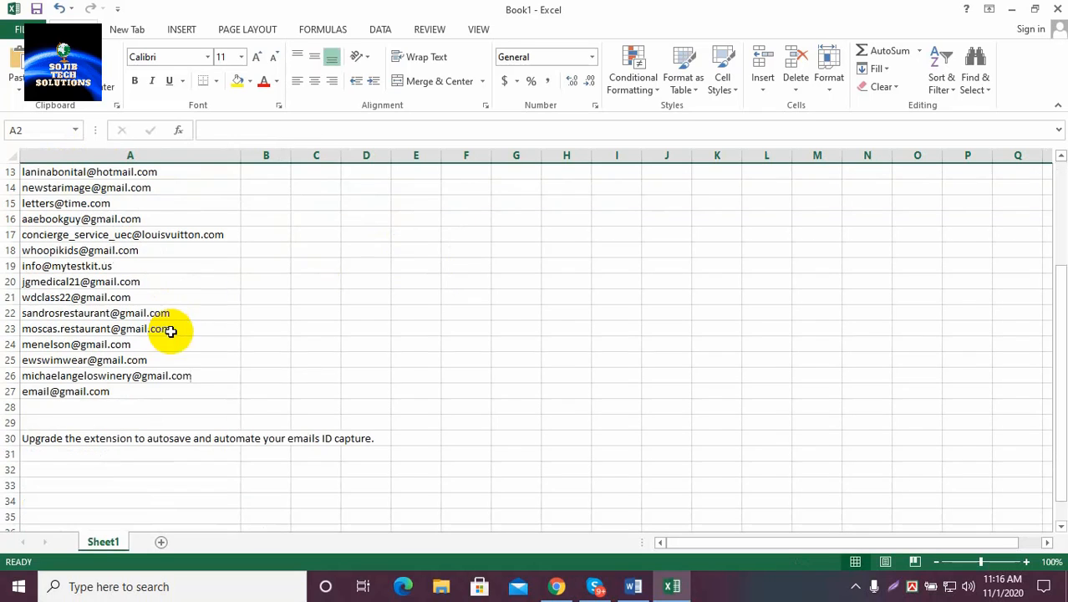
pyautogui.click(7, 438)
pyautogui.press('Delete')
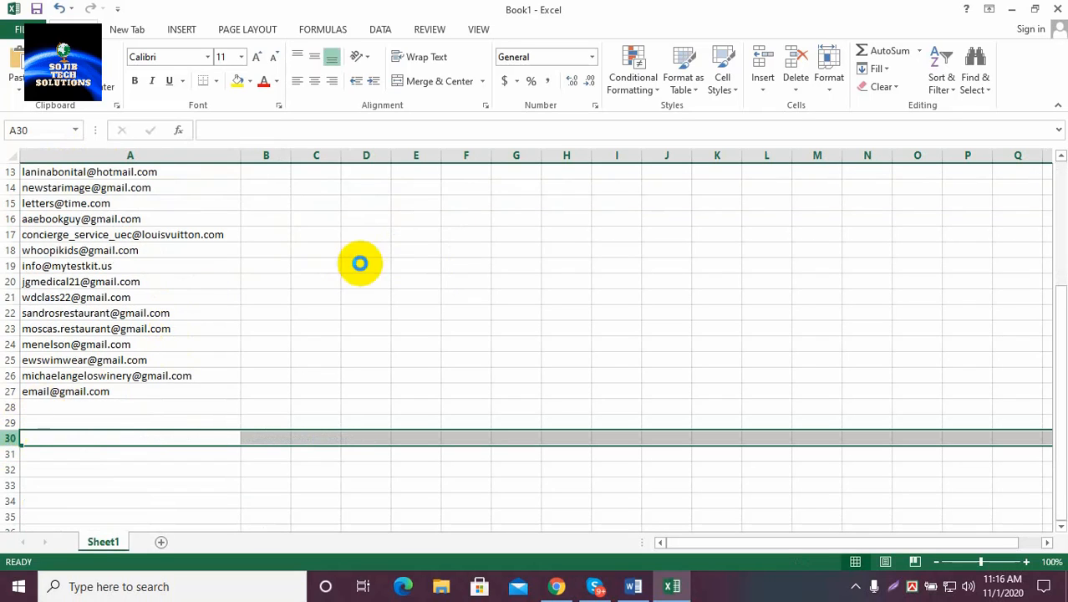
# Save the workbook to the Desktop as Book1.xlsx and switch back to Chrome's results
pyautogui.hotkey('ctrl', 's')
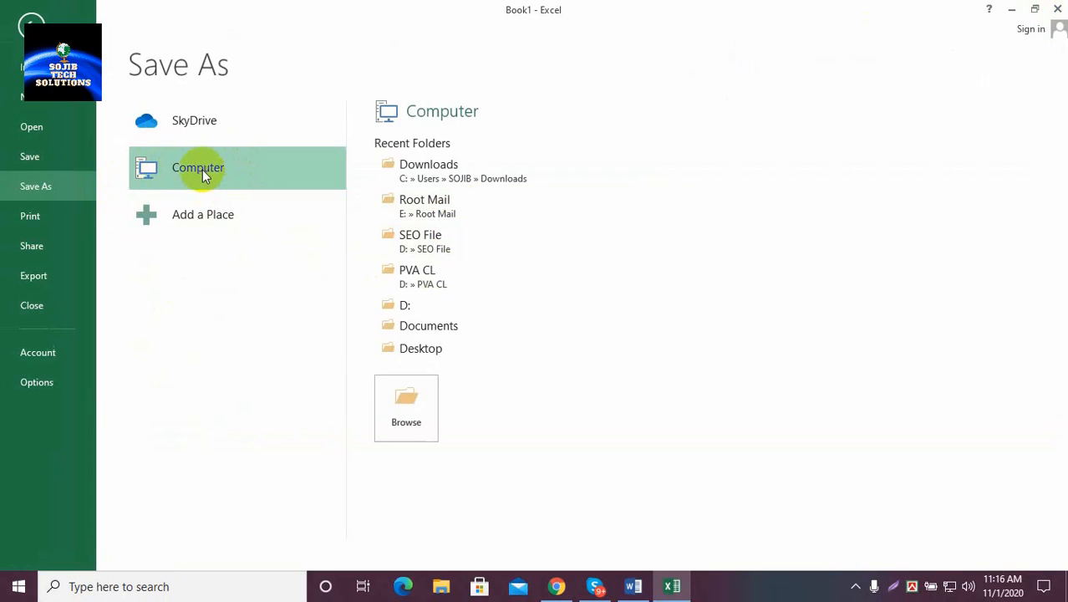
pyautogui.click(547, 228)
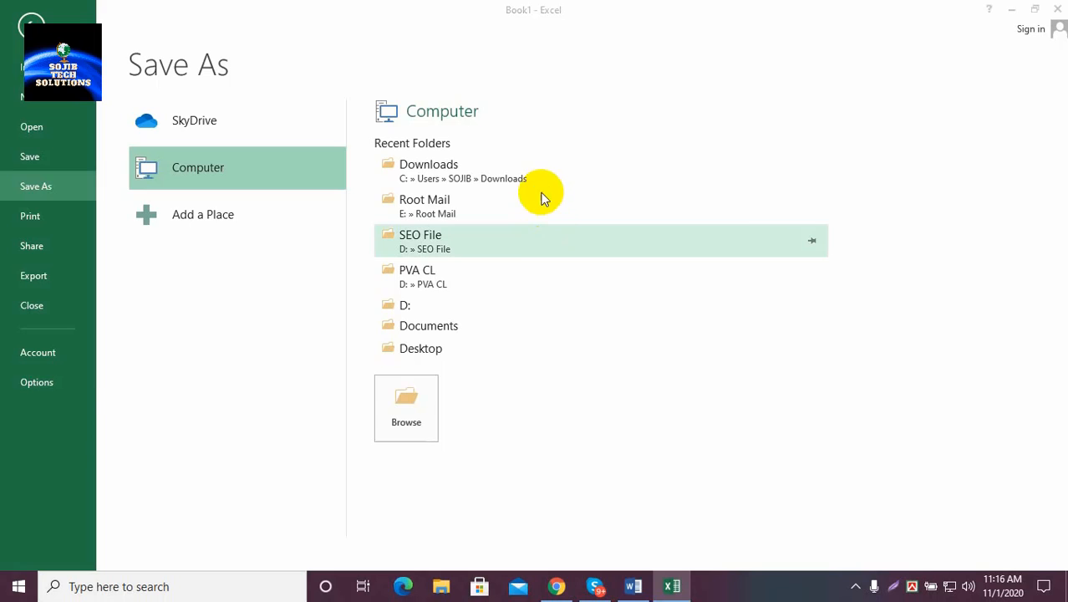
pyautogui.click(78, 136)
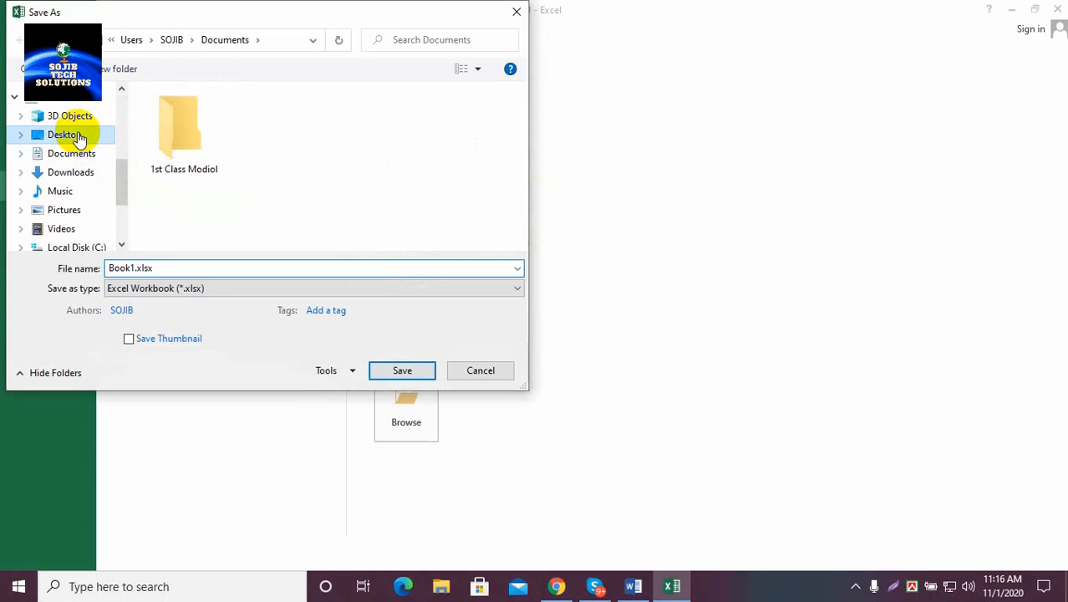
pyautogui.click(404, 371)
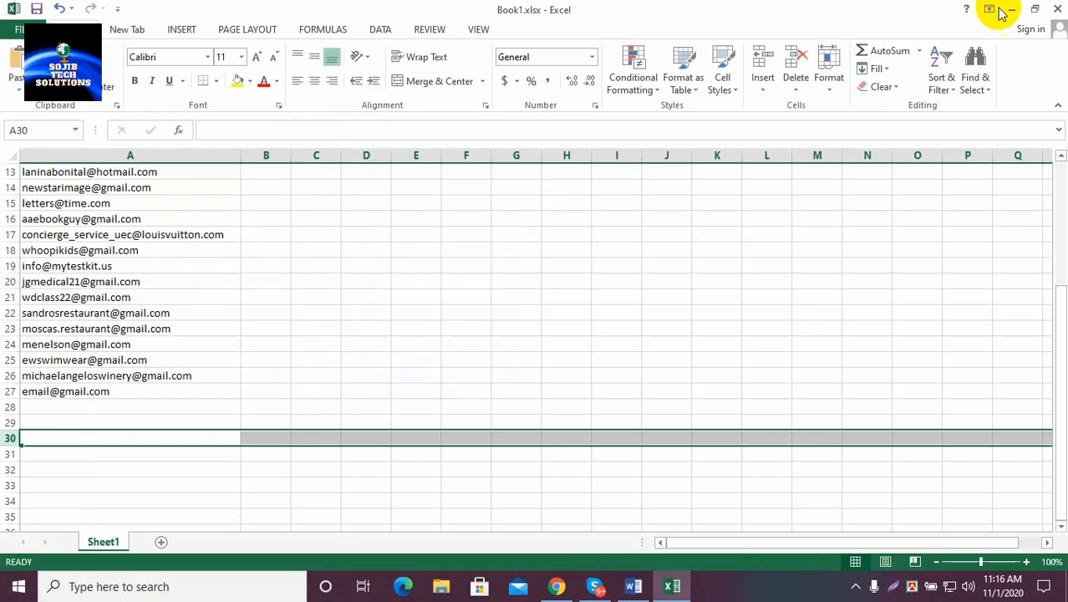
pyautogui.click(1011, 8)
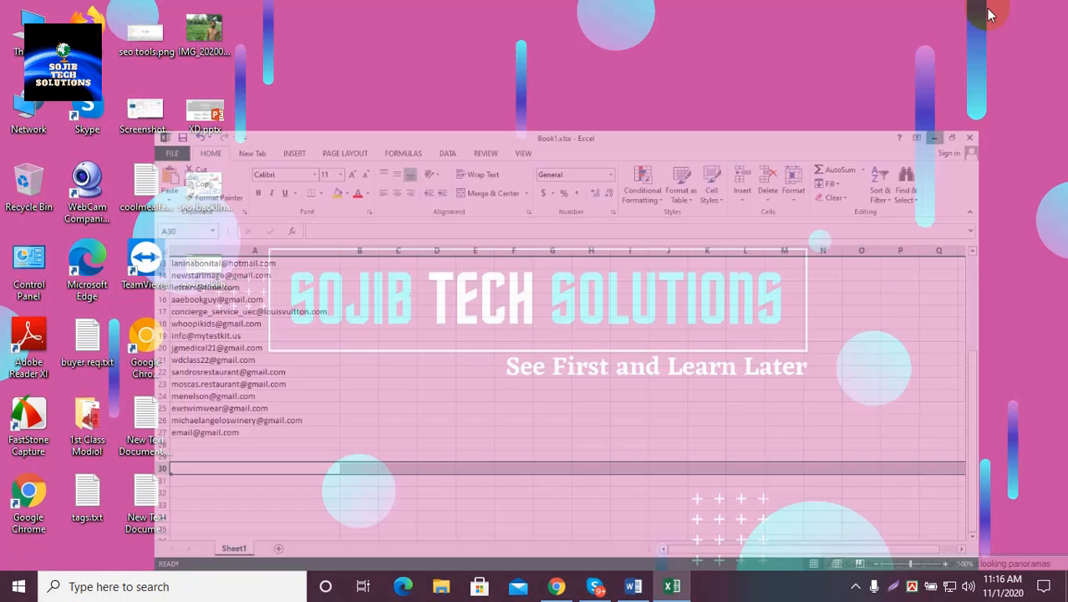
pyautogui.click(557, 588)
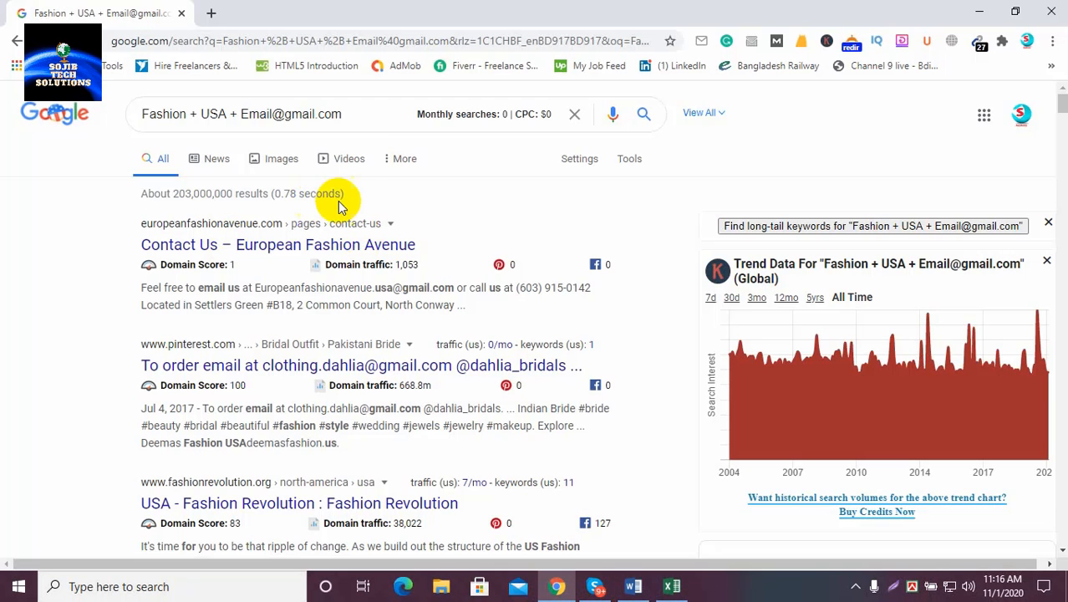
pyautogui.moveTo(142, 113); pyautogui.dragTo(352, 115)
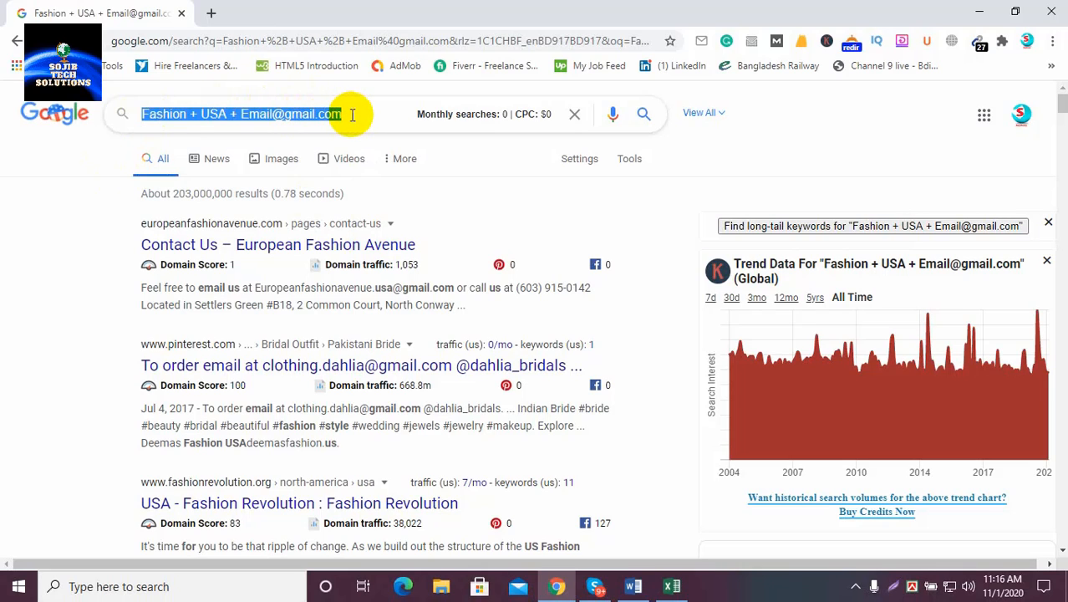
pyautogui.write('""')
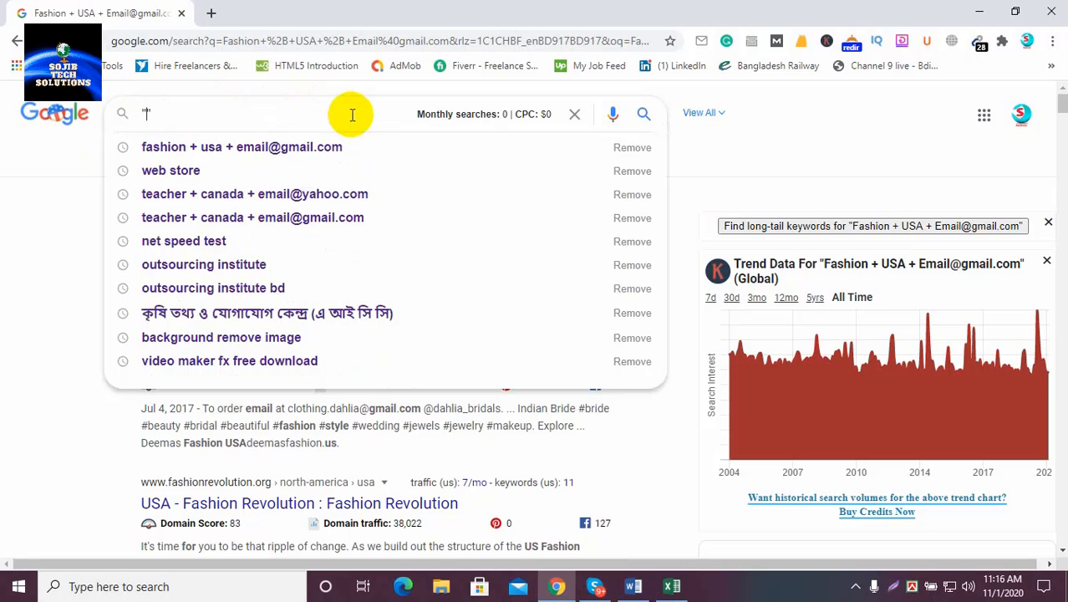
pyautogui.write('da')
pyautogui.press('BackSpace')
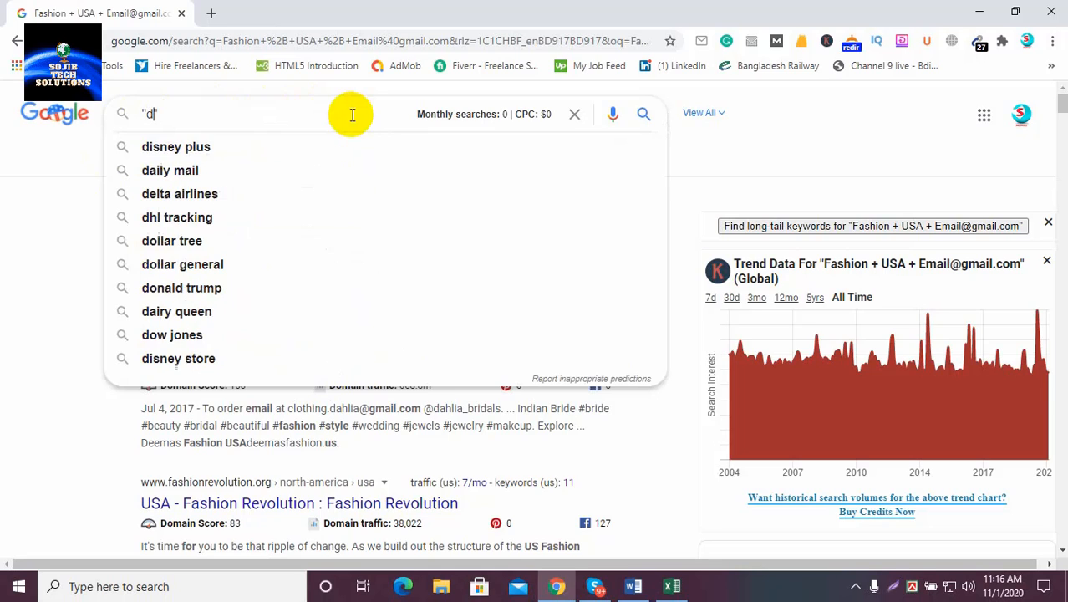
pyautogui.write('octor" "USA')
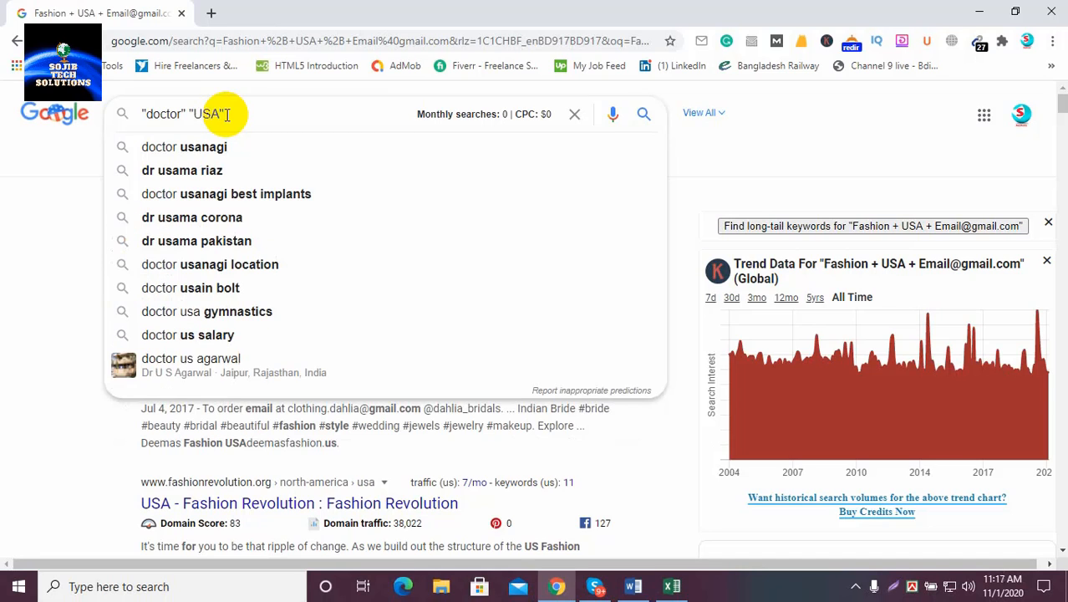
pyautogui.write('@')
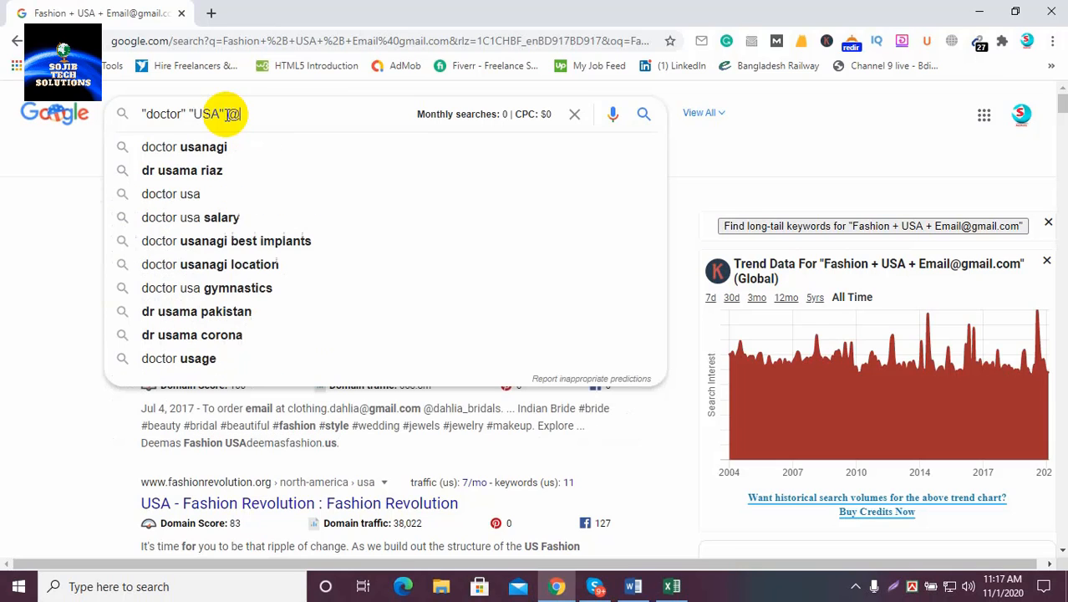
pyautogui.write('gmail.com')
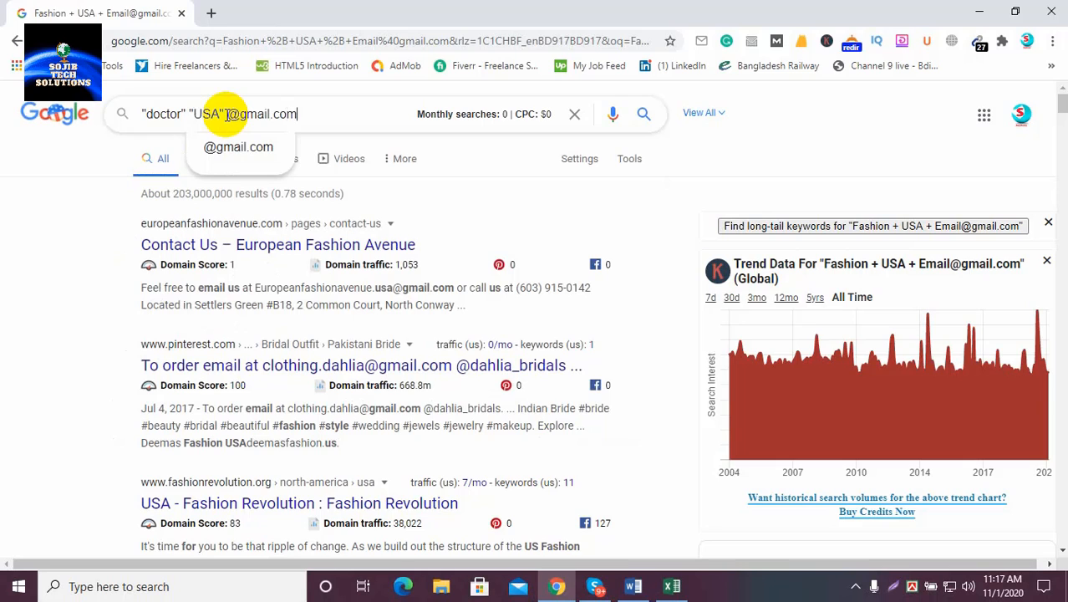
pyautogui.press('Return')
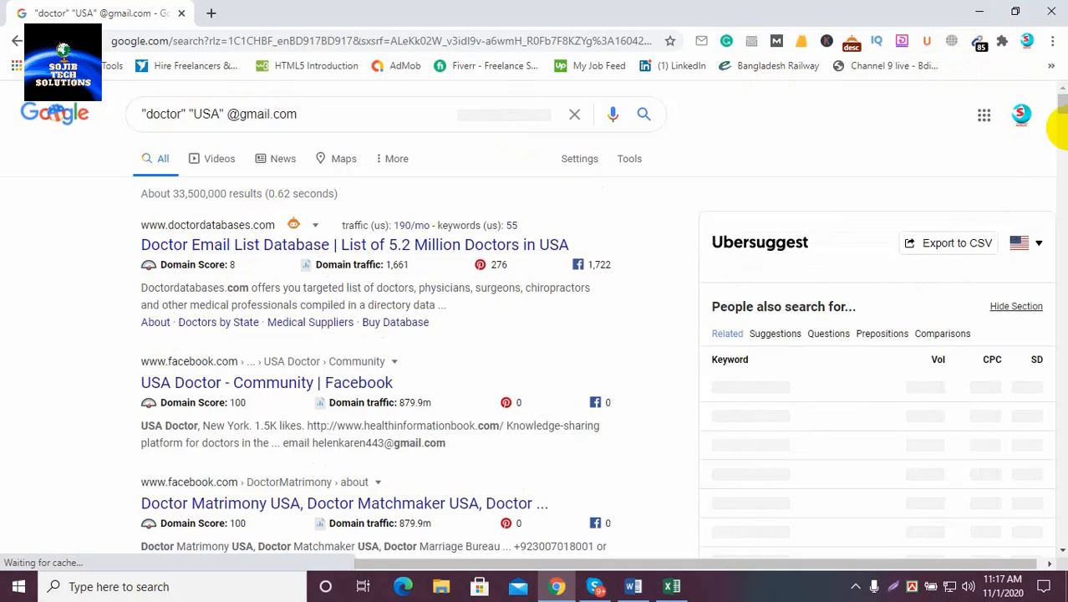
# Copy all 85 emails found by Email Extractor and bring up the Excel workbook
pyautogui.click(979, 43)
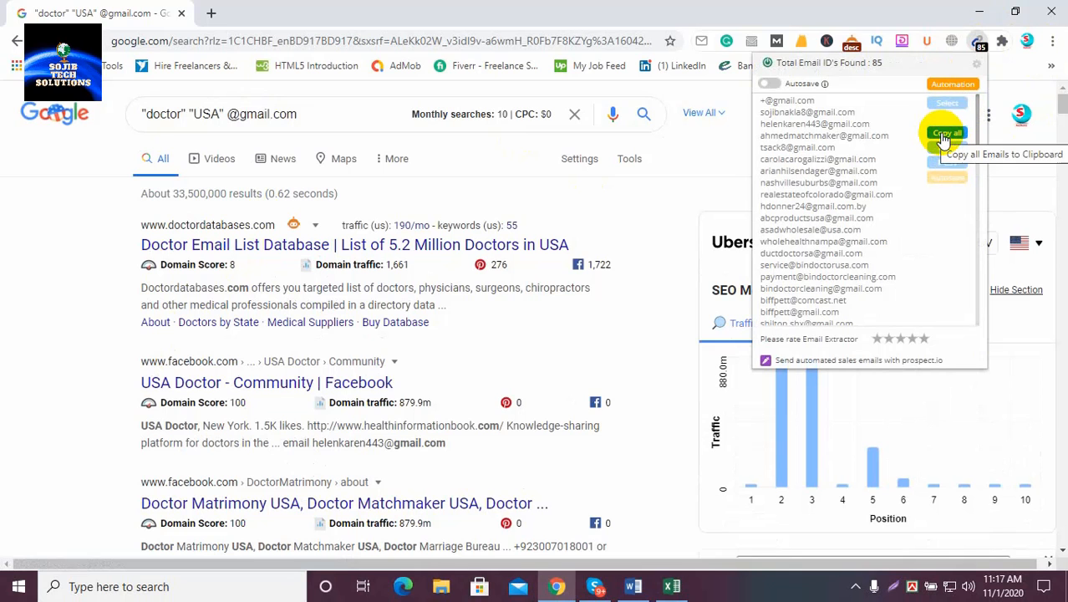
pyautogui.click(944, 136)
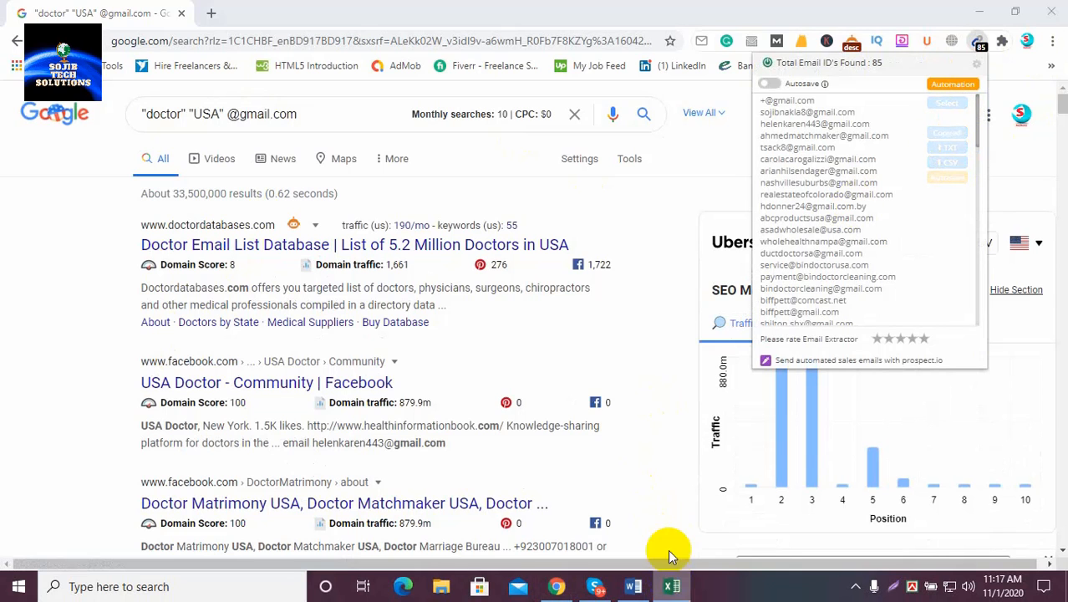
pyautogui.click(671, 585)
# Paste the doctor emails starting at A28 and clear the junk entries in rows 28–29
pyautogui.click(39, 409)
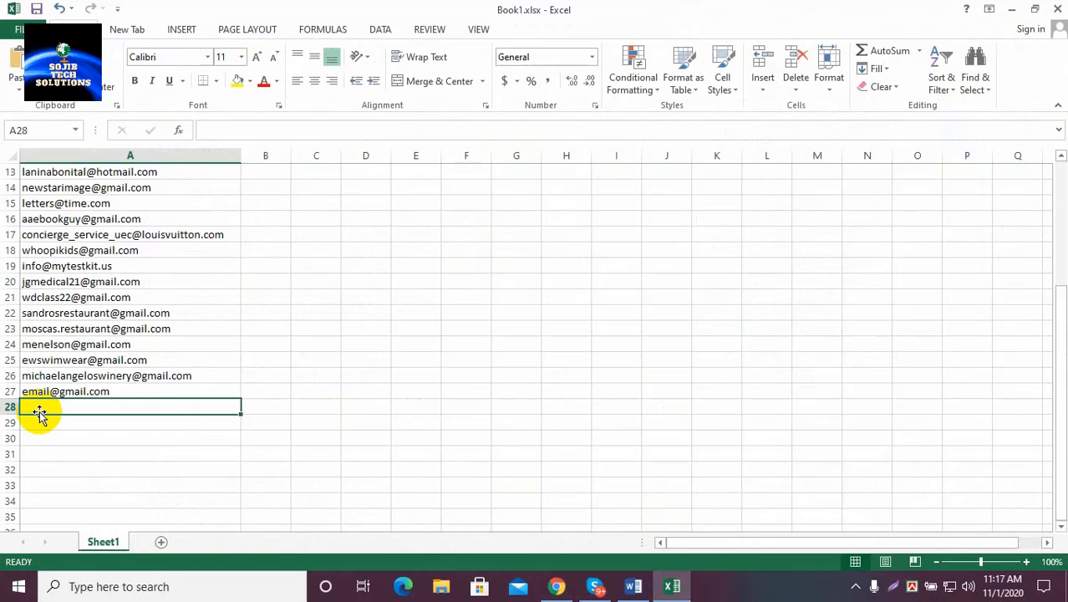
pyautogui.hotkey('ctrl', 'v')
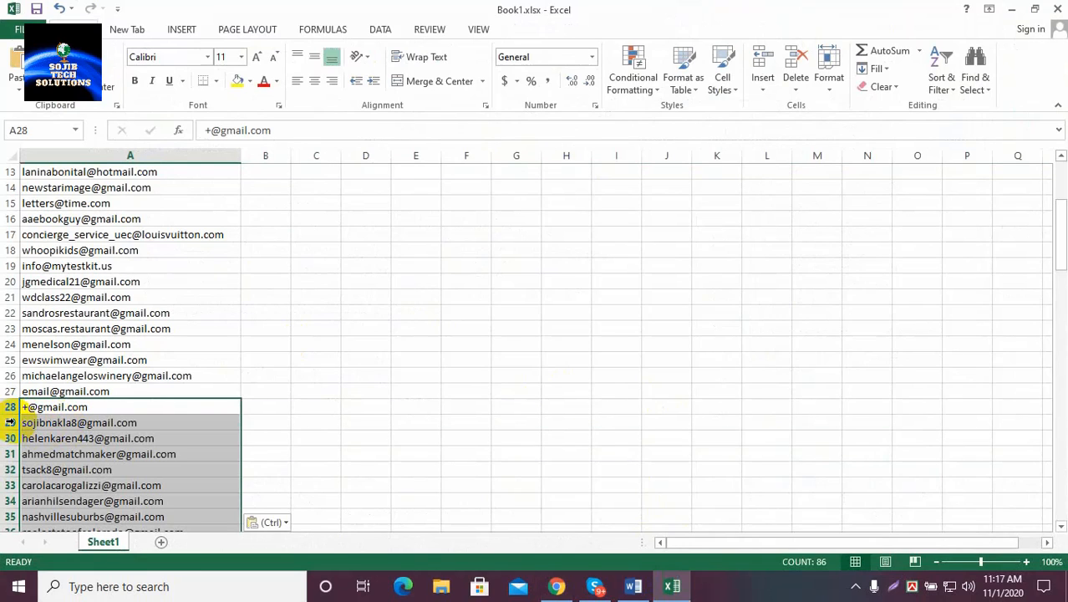
pyautogui.click(8, 407)
pyautogui.moveTo(7, 407); pyautogui.dragTo(4, 422)
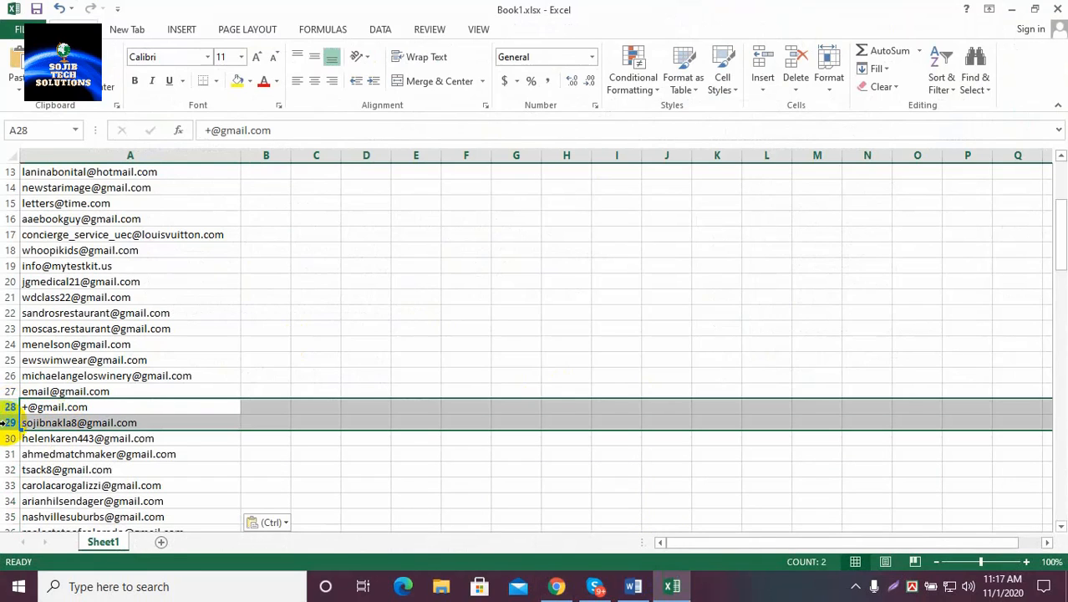
pyautogui.press('Delete')
pyautogui.click(422, 344)
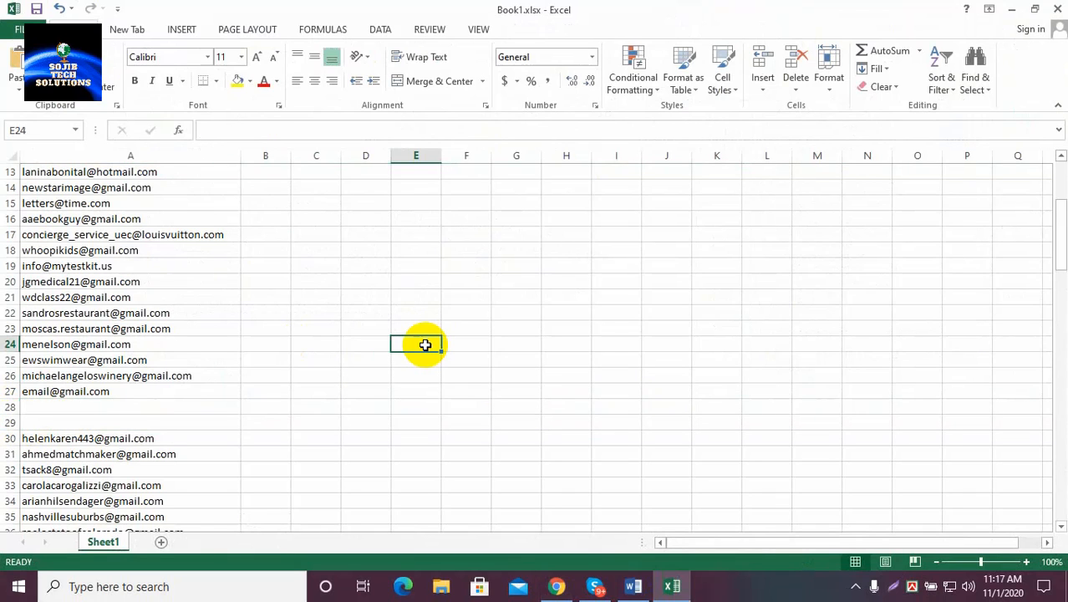
# Delete the extension's upgrade notice in row 115 and minimize Excel
pyautogui.scroll(-20, 225, 443)
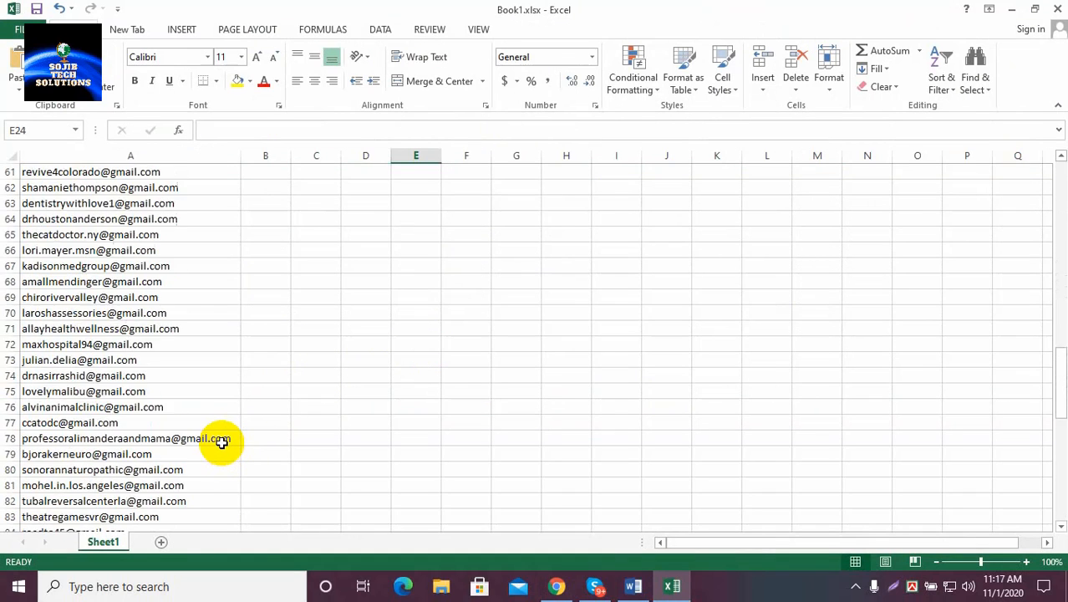
pyautogui.scroll(-6, 221, 443)
pyautogui.scroll(2, 221, 441)
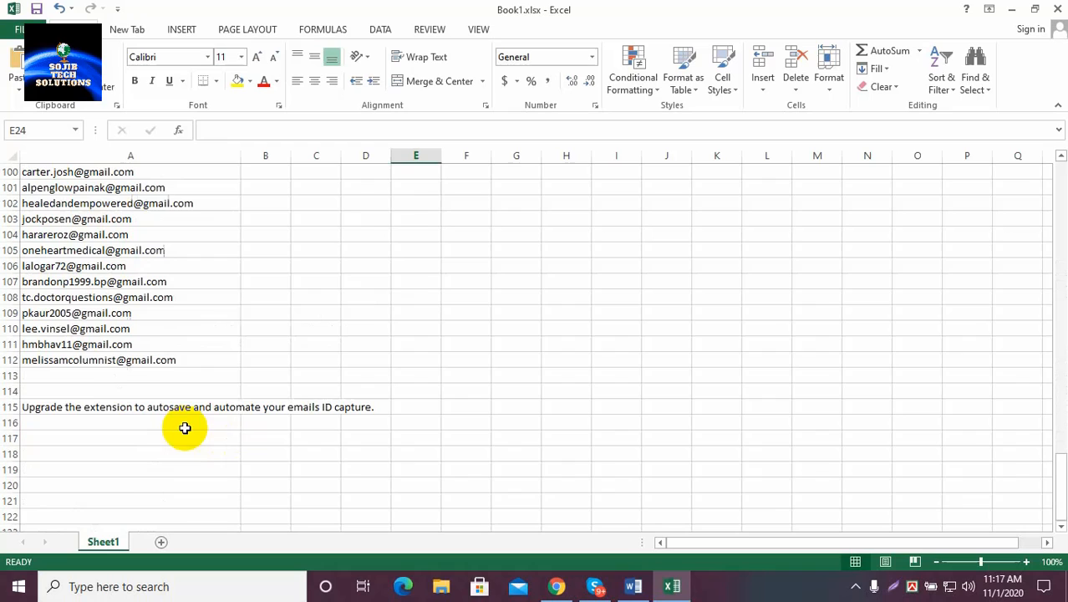
pyautogui.click(7, 407)
pyautogui.press('Delete')
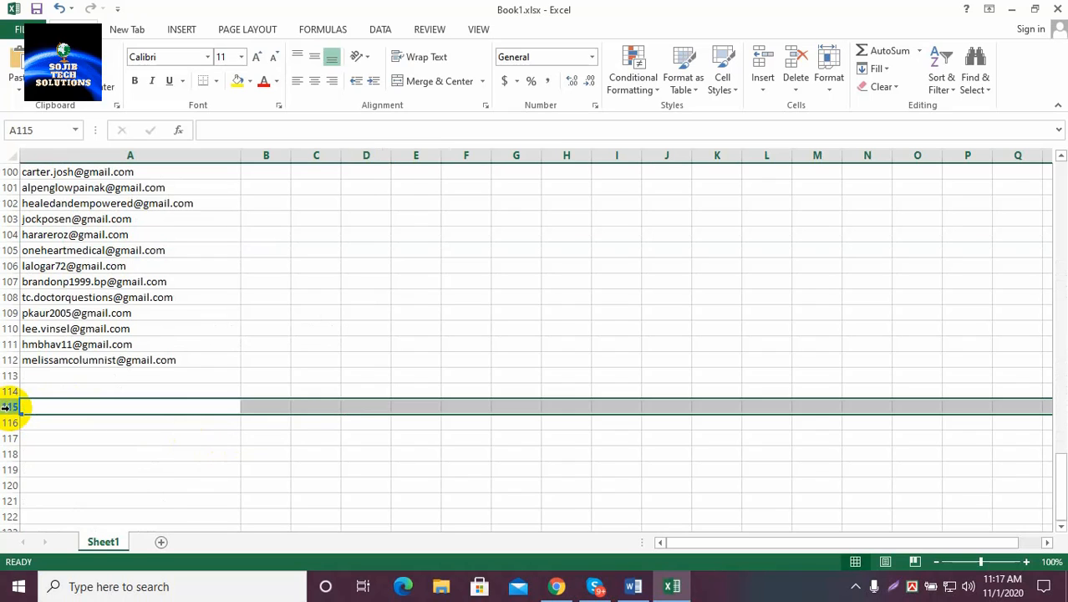
pyautogui.scroll(5, 247, 404)
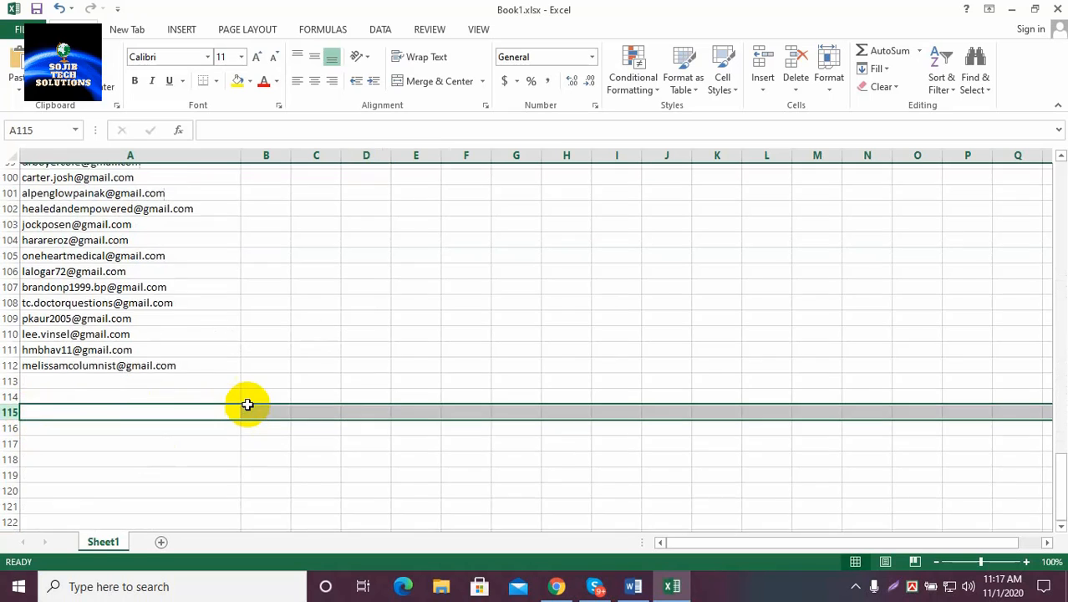
pyautogui.scroll(8, 248, 405)
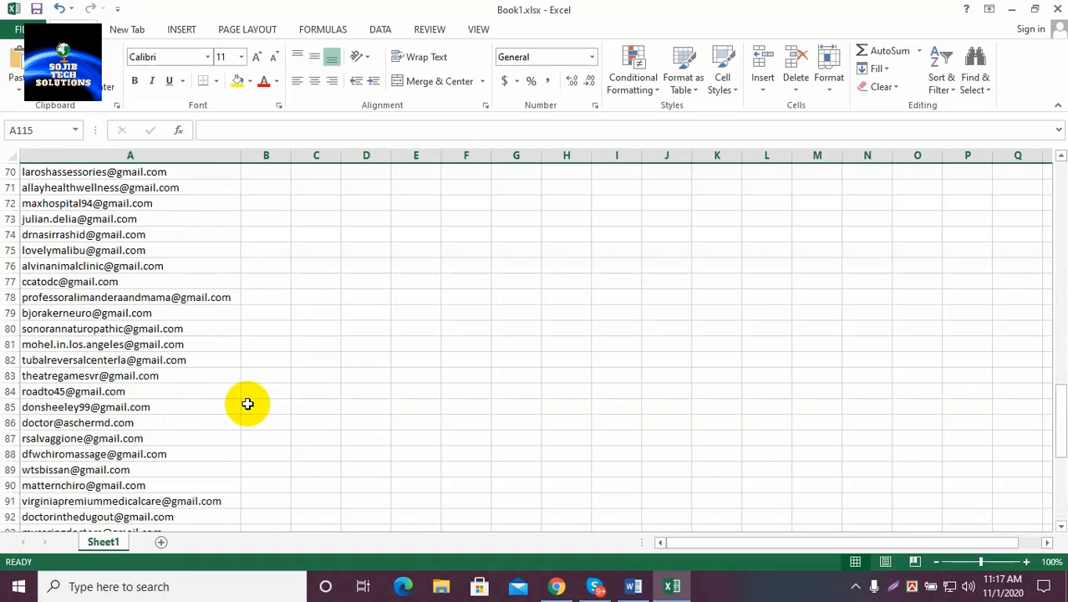
pyautogui.click(1013, 9)
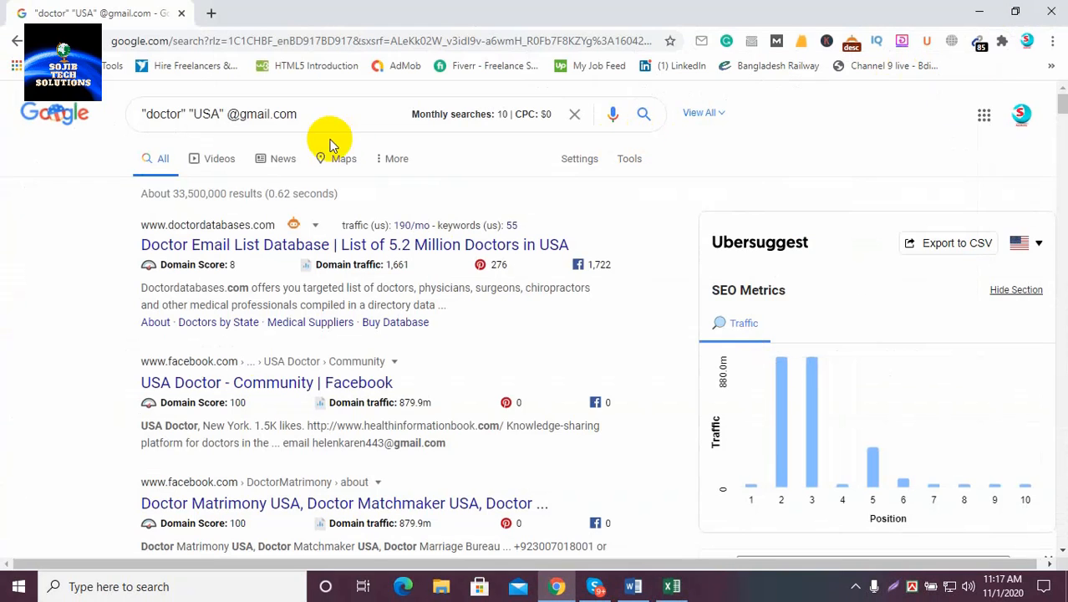
# Clear the doctor query from the Google search box and minimize Chrome
pyautogui.click(575, 115)
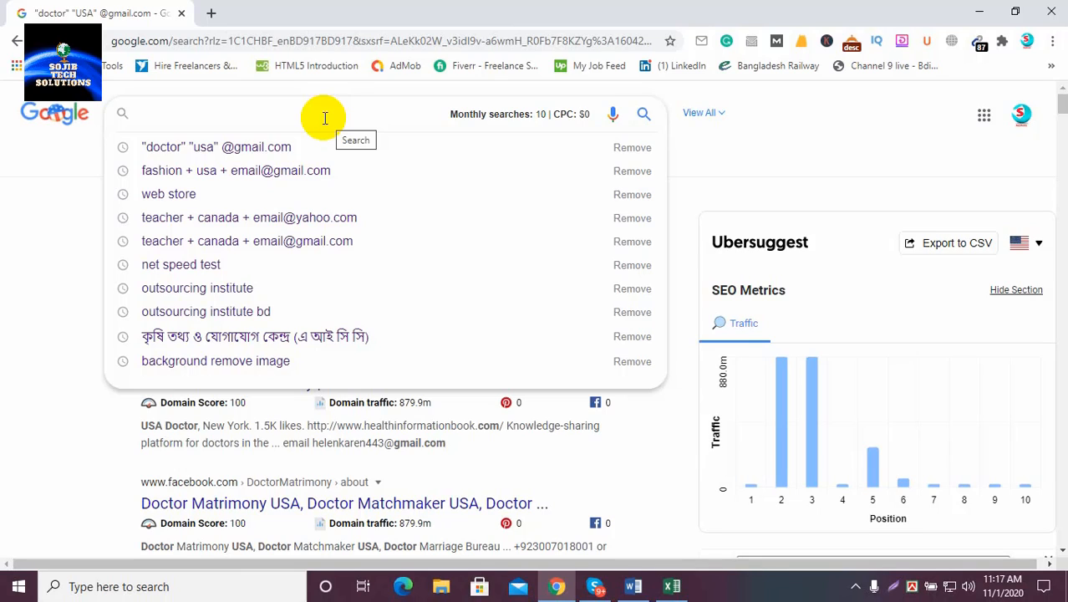
pyautogui.click(53, 153)
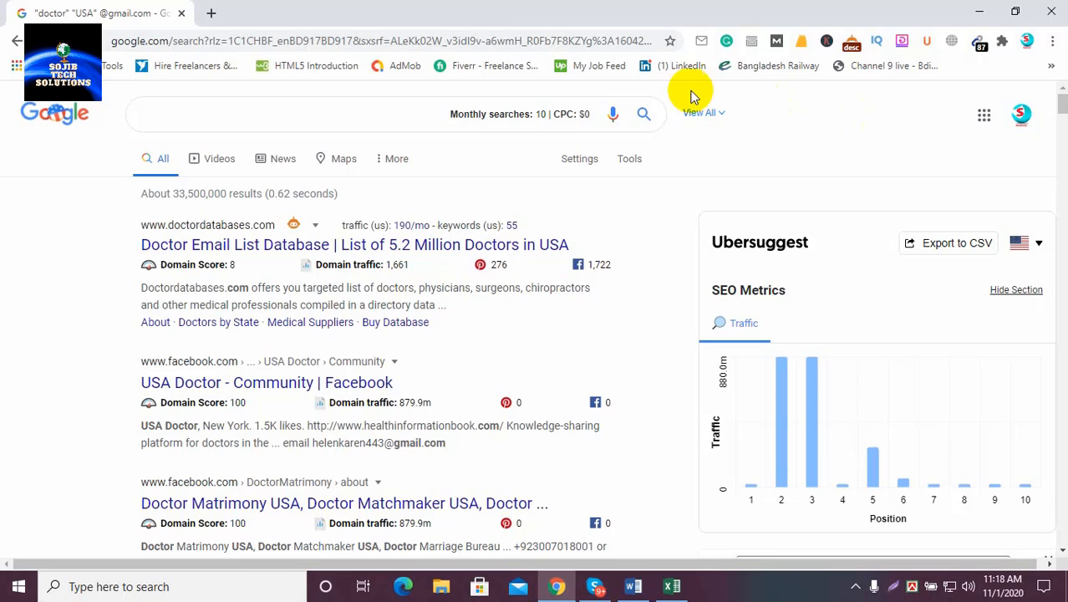
pyautogui.click(979, 11)
# Refresh the desktop, bring Chrome back and open a blank new tab
pyautogui.rightClick(669, 104)
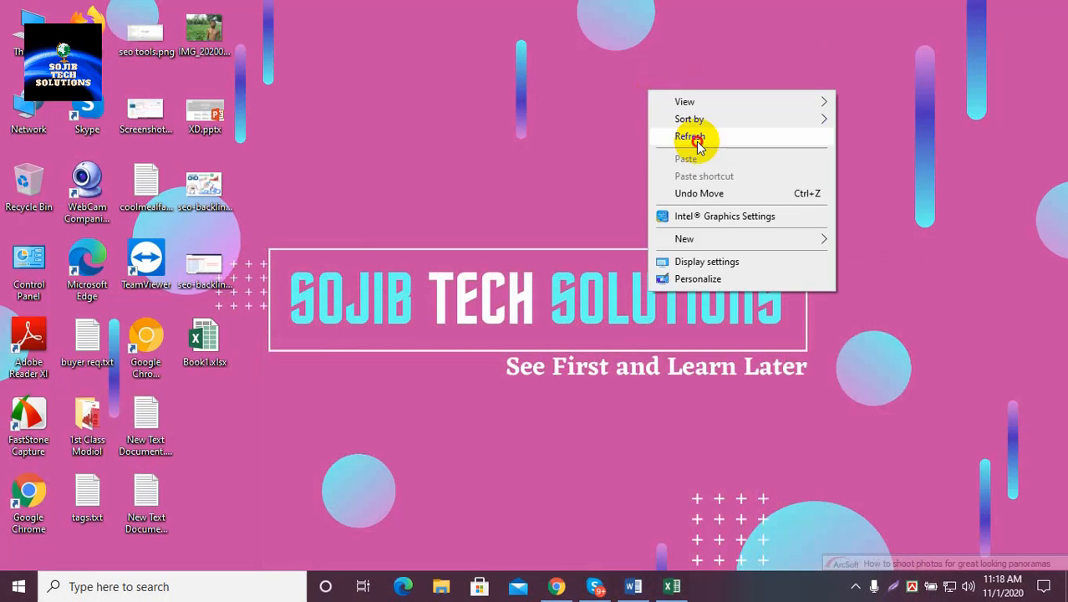
pyautogui.click(696, 140)
pyautogui.click(555, 585)
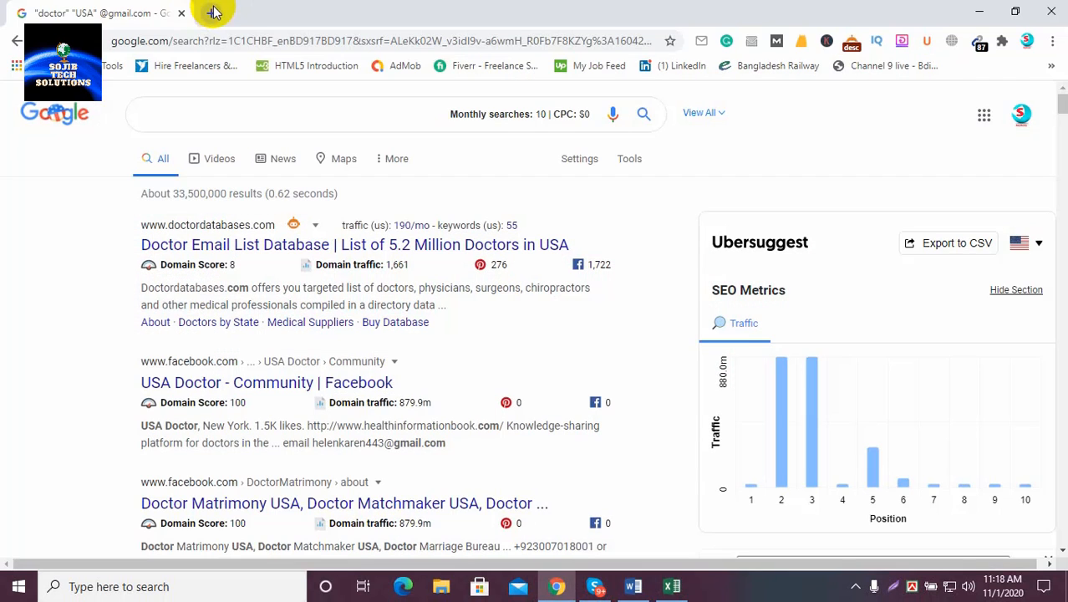
pyautogui.click(214, 12)
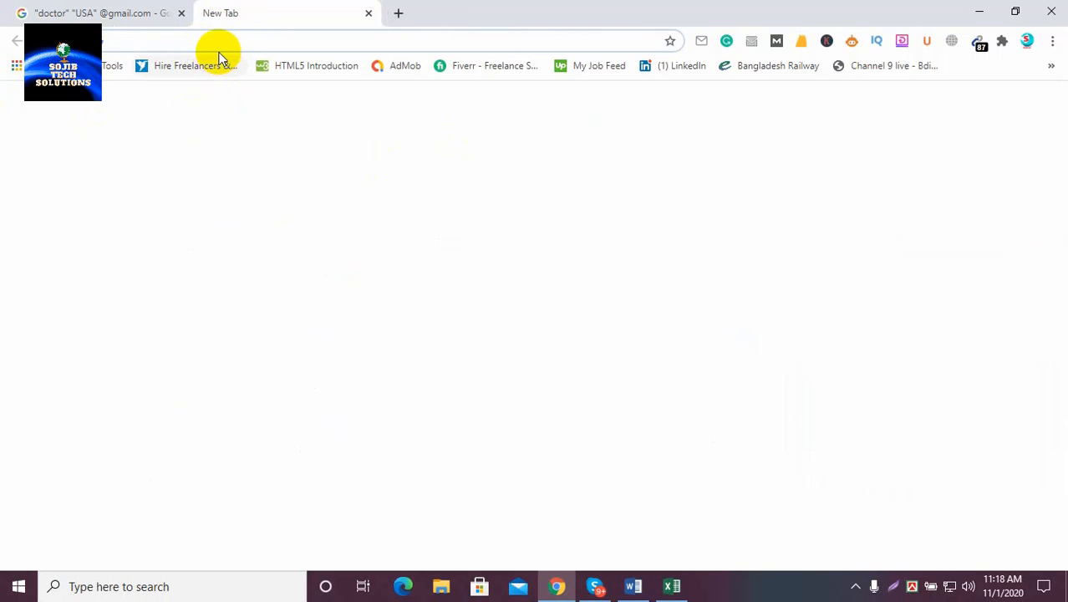
# Open YouTube in the new tab and search for 'sojib tech solutions'
pyautogui.click(434, 420)
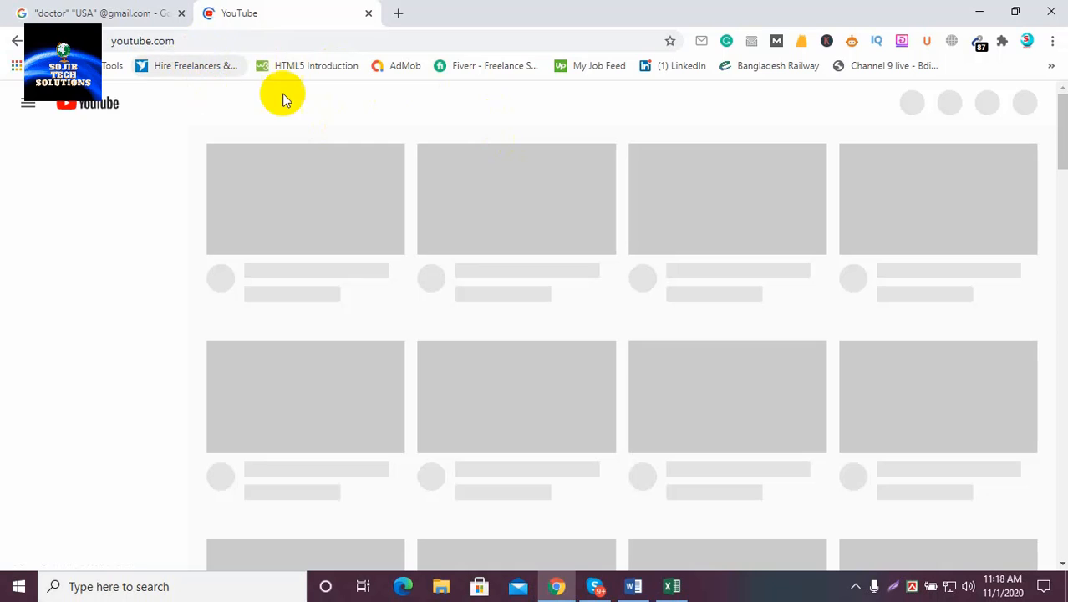
pyautogui.click(84, 12)
pyautogui.click(261, 10)
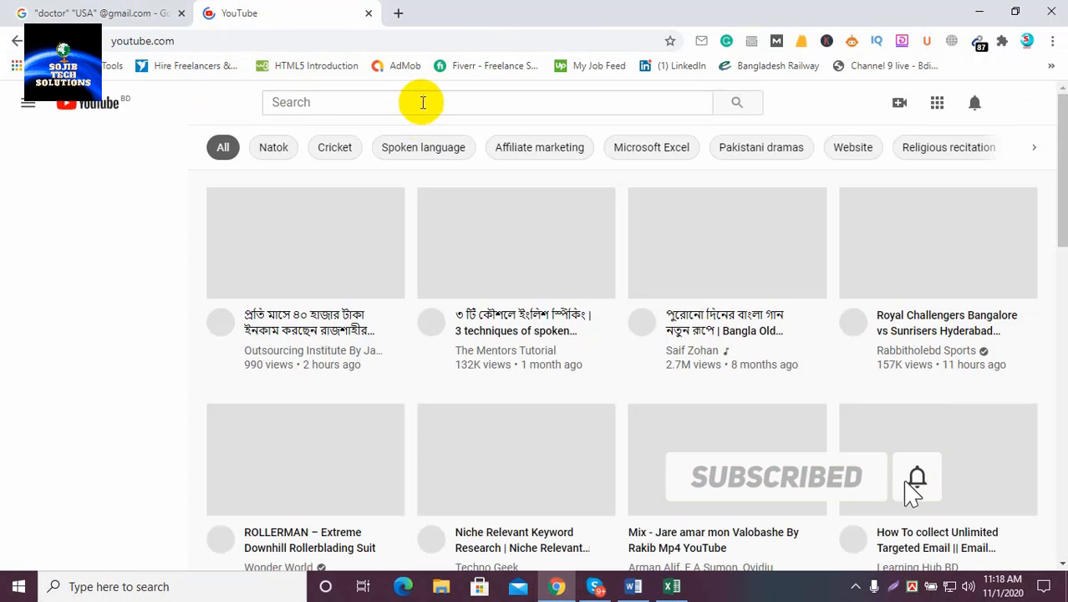
pyautogui.click(423, 102)
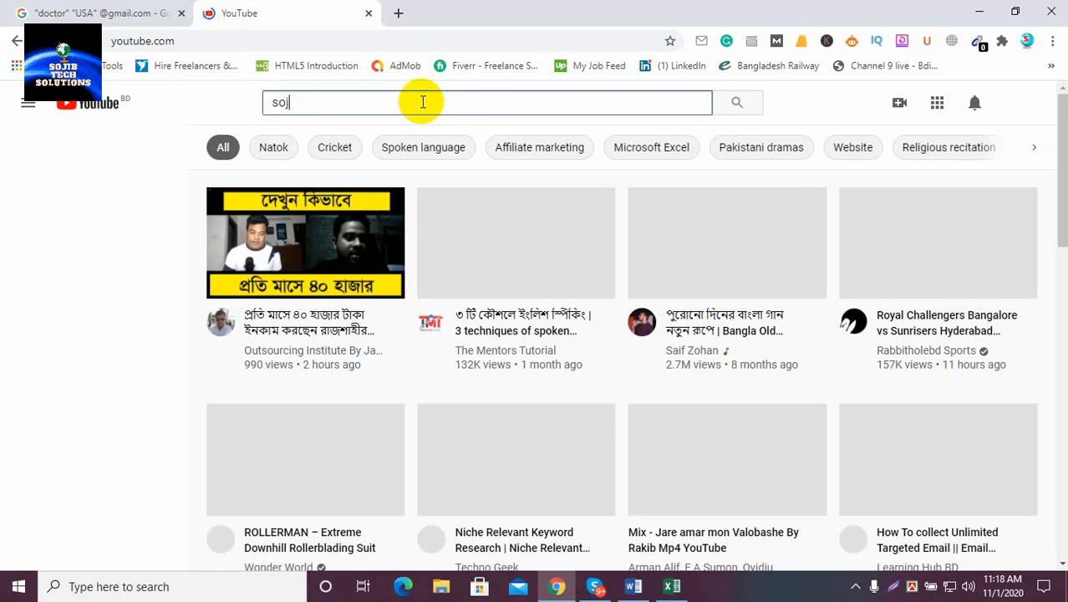
pyautogui.write('sojib t')
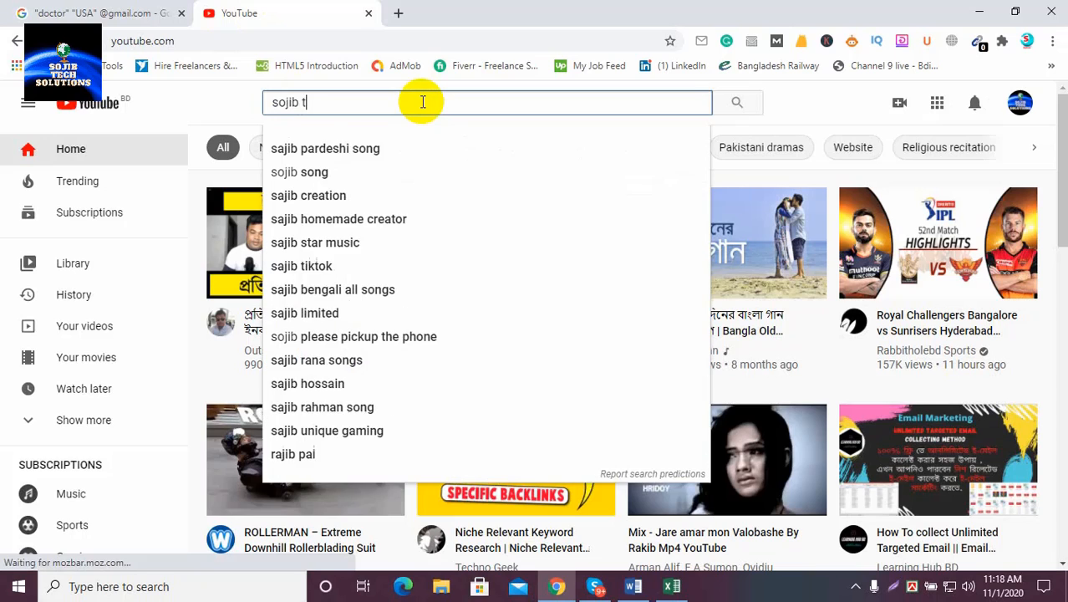
pyautogui.write('ech sol')
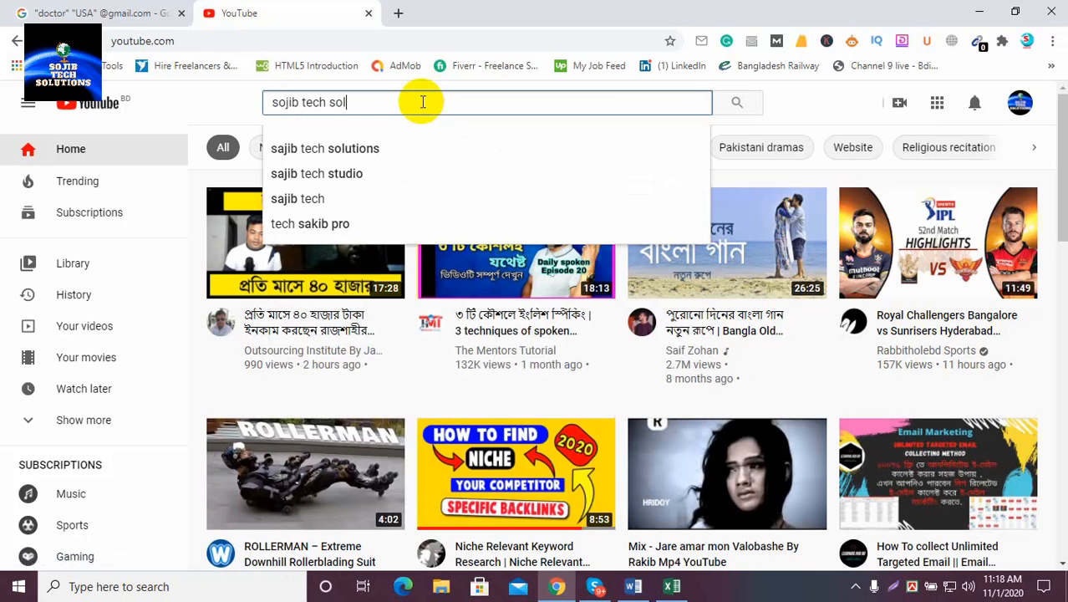
pyautogui.write('utions')
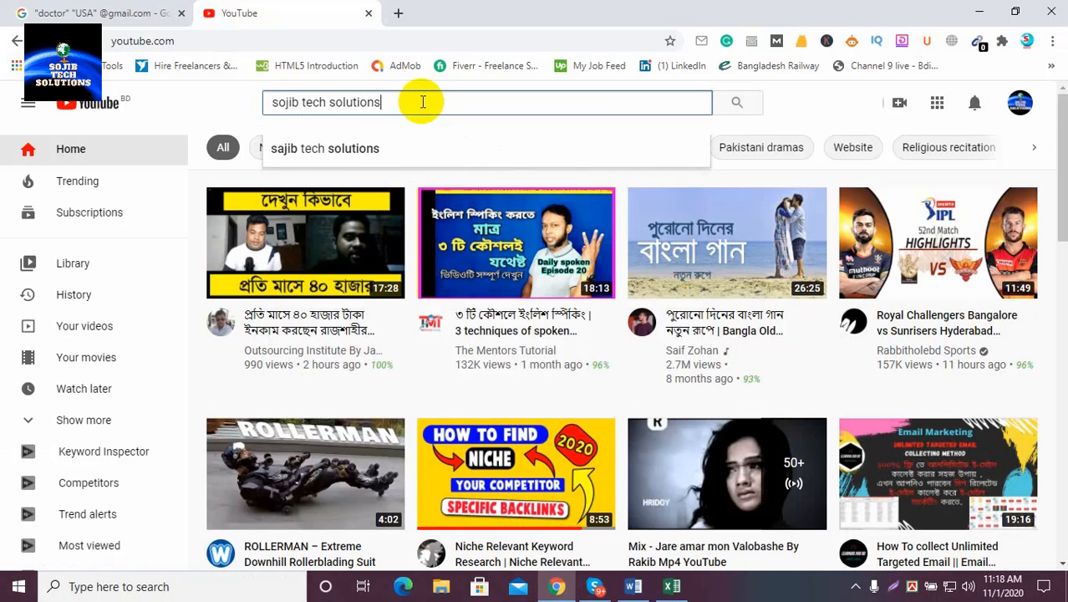
pyautogui.press('Return')
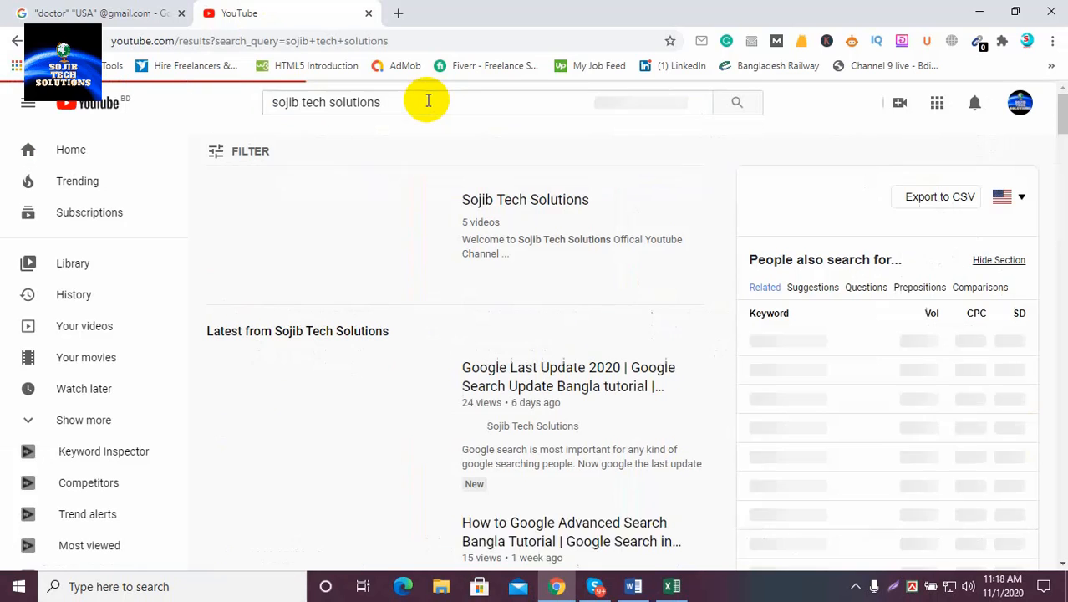
# Open the Sojib Tech Solutions channel, pause its autoplaying video and list its five uploads
pyautogui.click(499, 205)
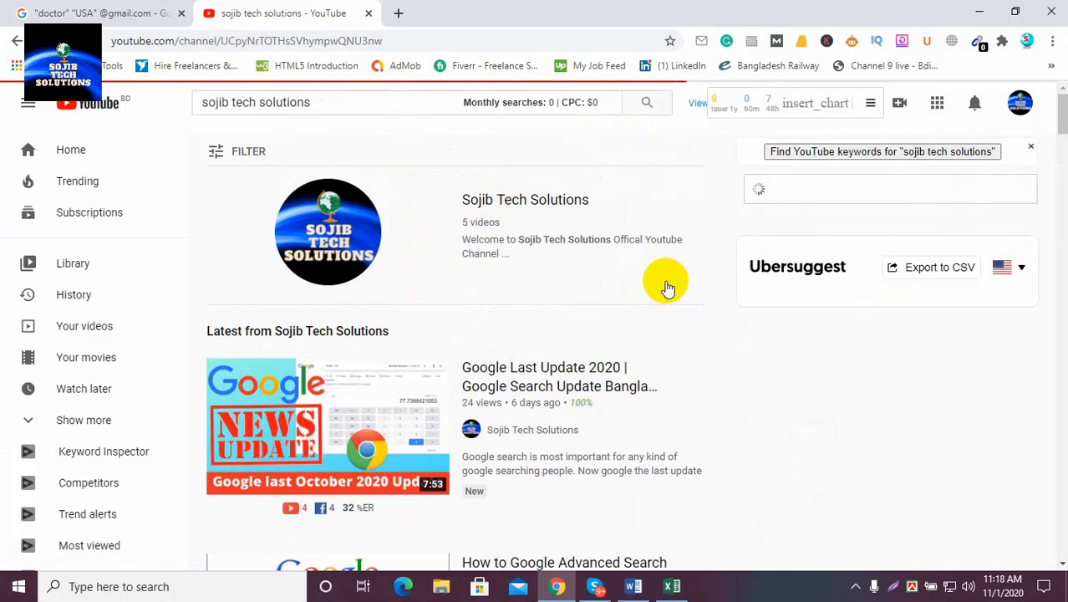
pyautogui.scroll(-1, 406, 315)
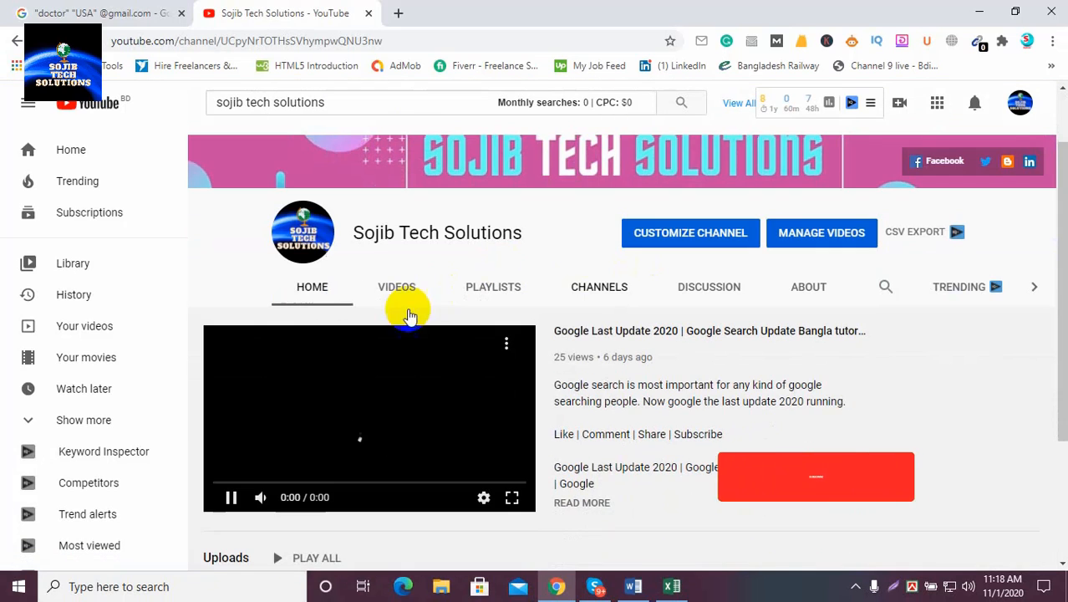
pyautogui.click(233, 498)
pyautogui.click(396, 289)
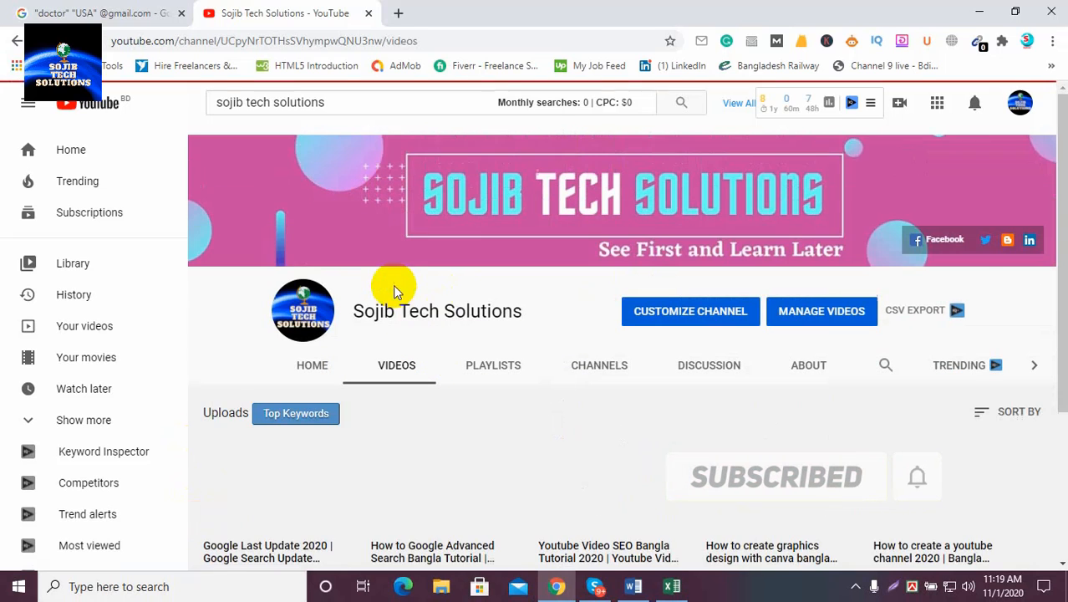
pyautogui.scroll(-3, 500, 336)
pyautogui.scroll(3, 452, 345)
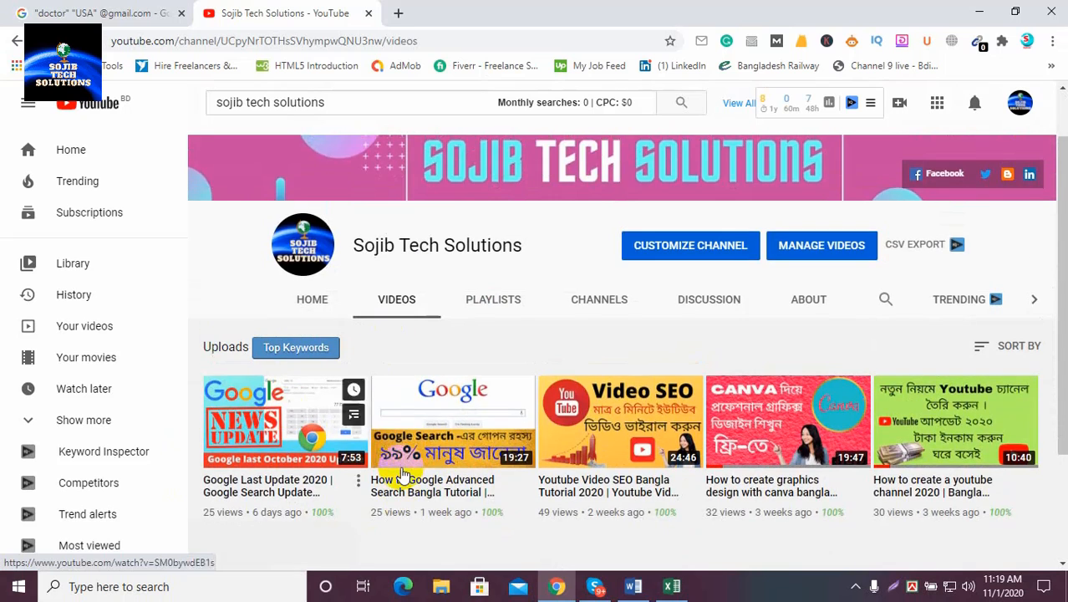
pyautogui.scroll(-3, 405, 476)
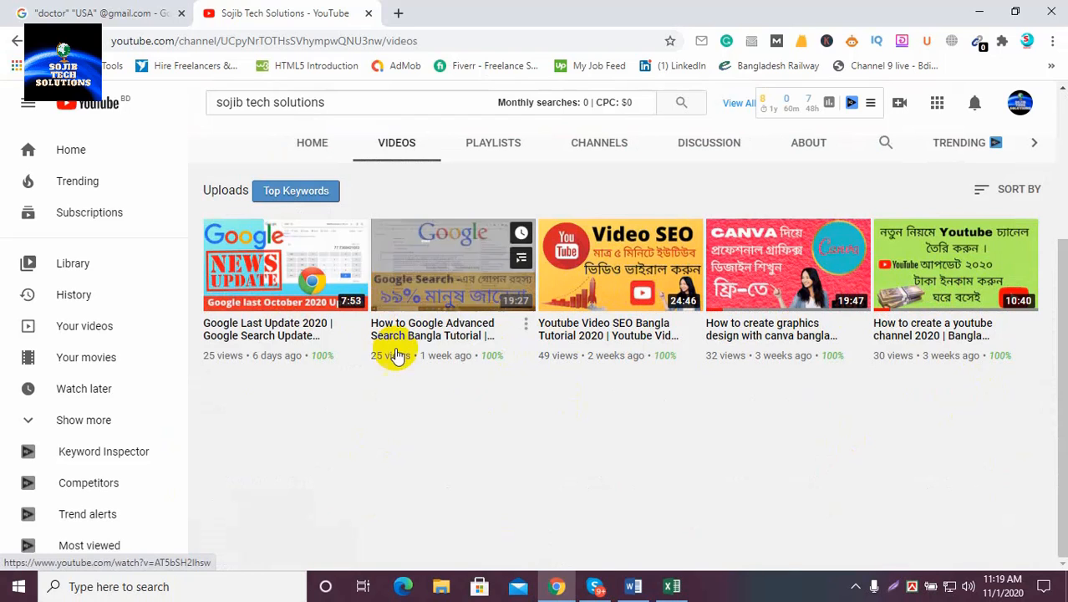
pyautogui.scroll(3, 528, 407)
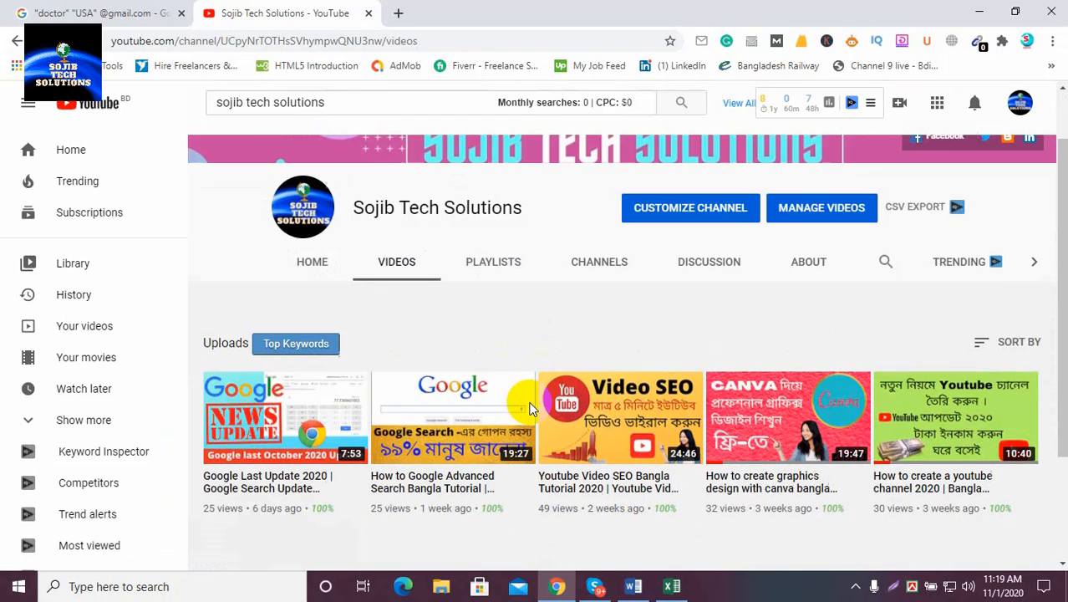